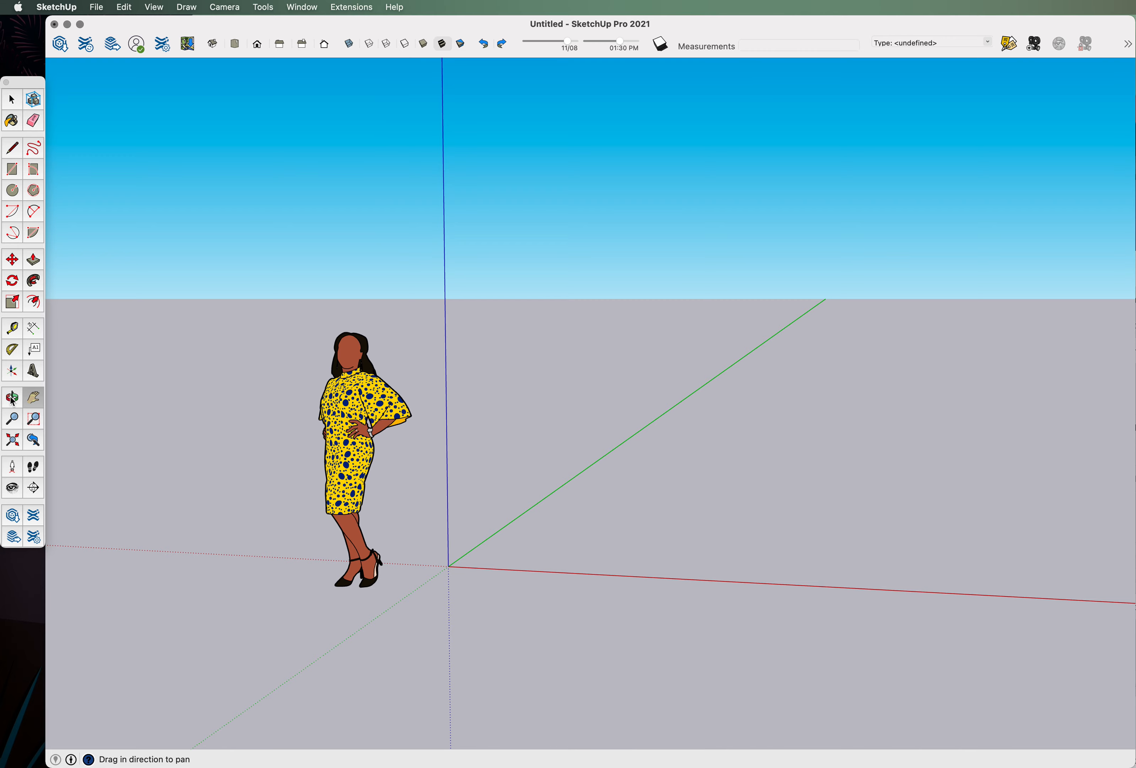
Try out the Line, Rectangle, Push/Pull, Move and Rotate tools, cancelling the unfinished shapes.
drag(528, 421, 553, 504)
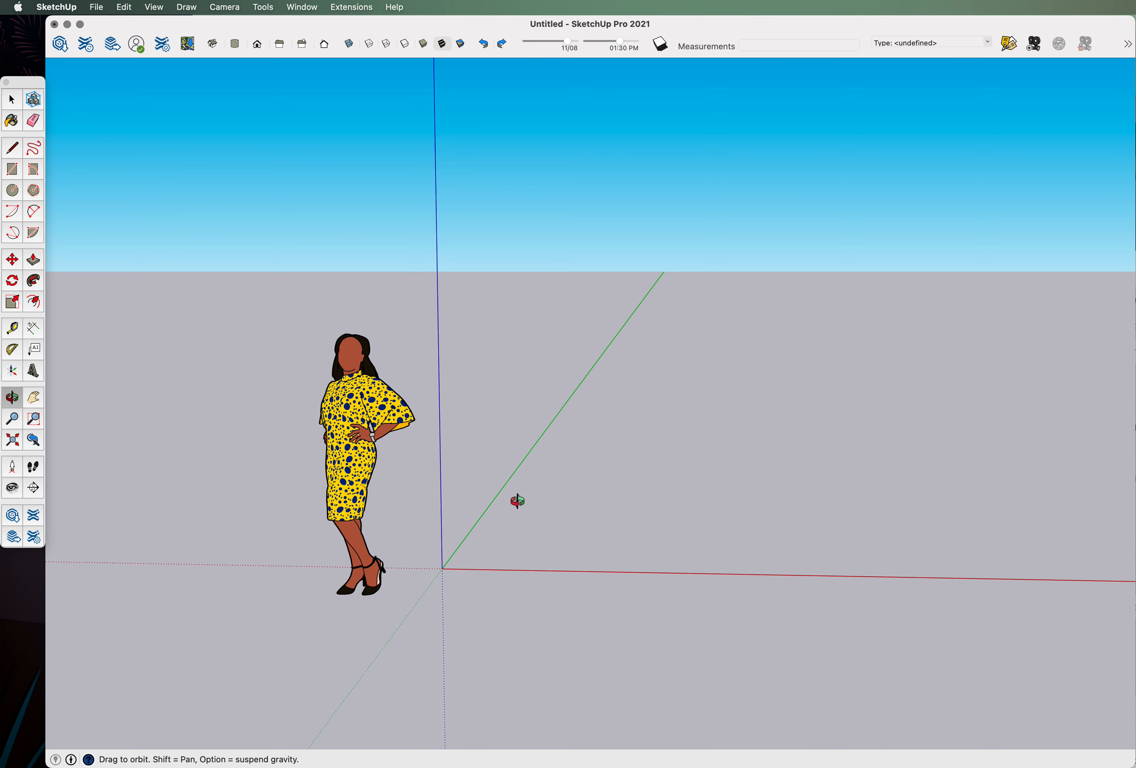
drag(518, 499, 591, 535)
click(22, 100)
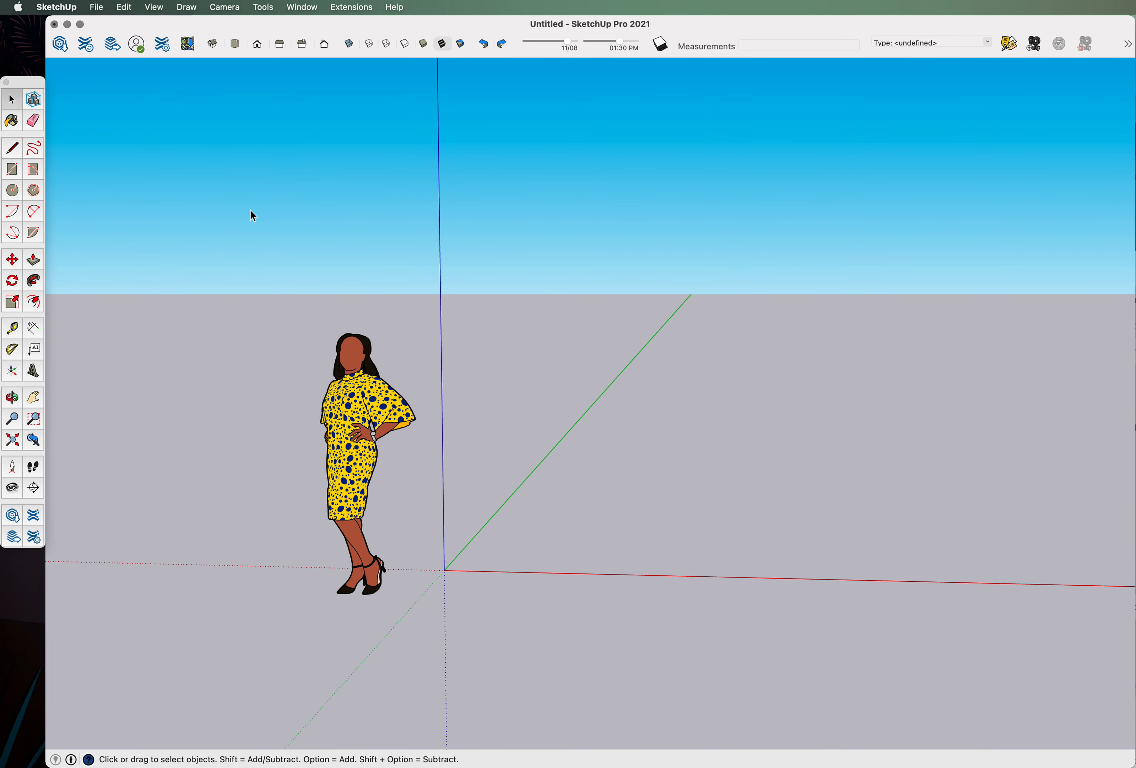
click(13, 147)
click(562, 565)
key(Escape)
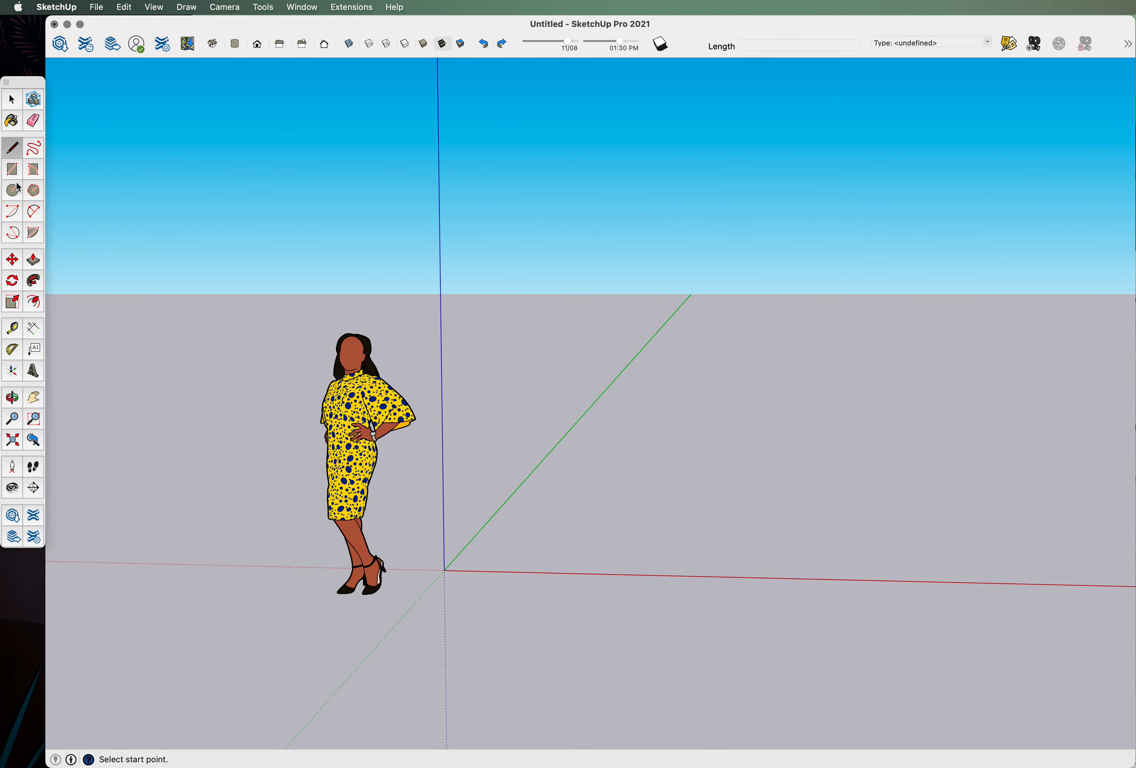
click(14, 171)
click(527, 507)
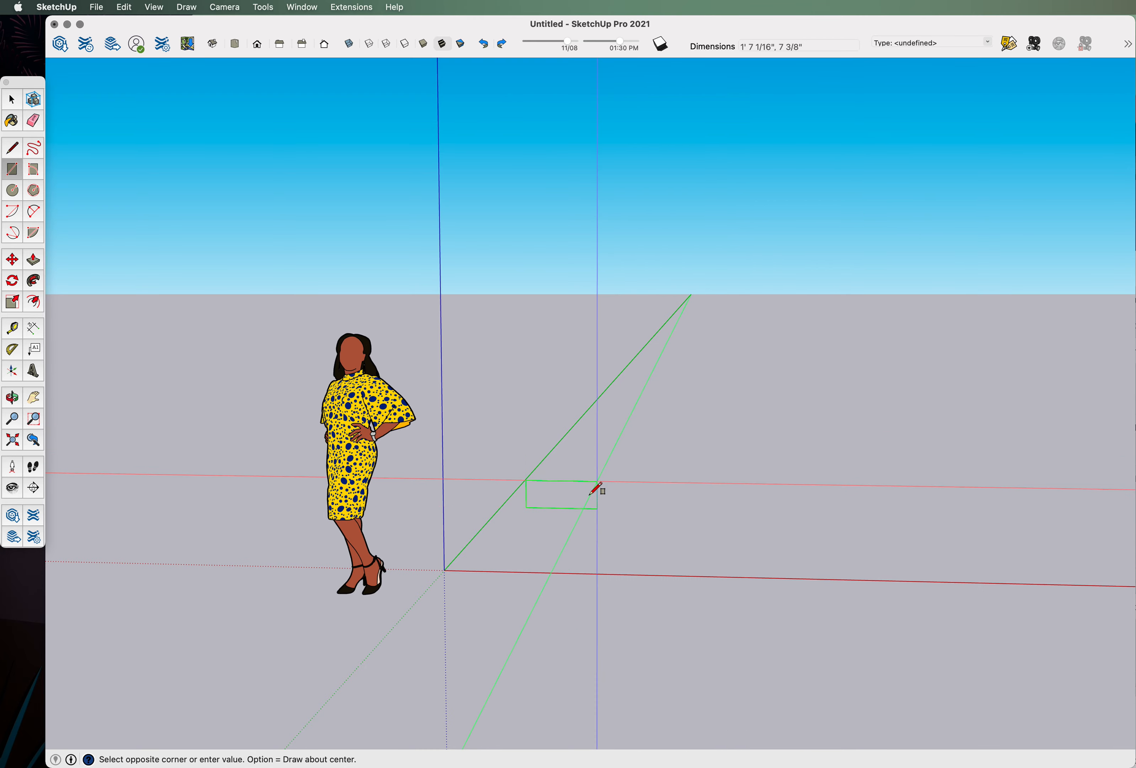
key(Escape)
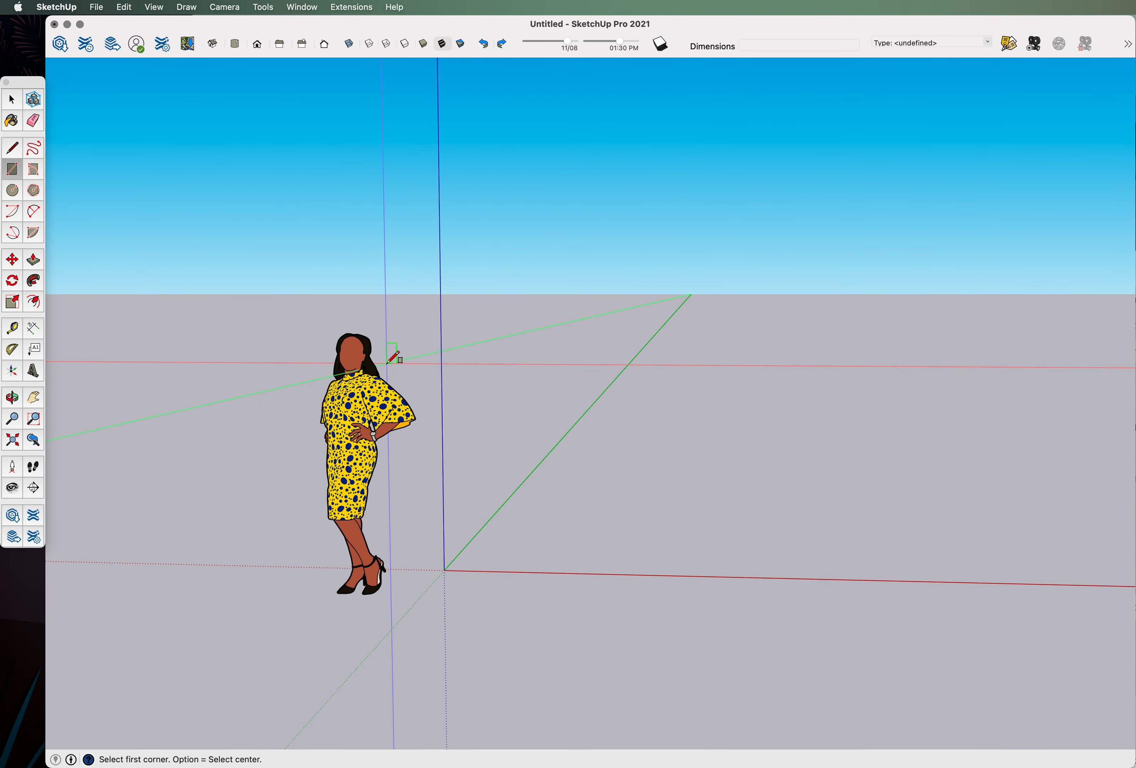
middle_drag(469, 279, 467, 322)
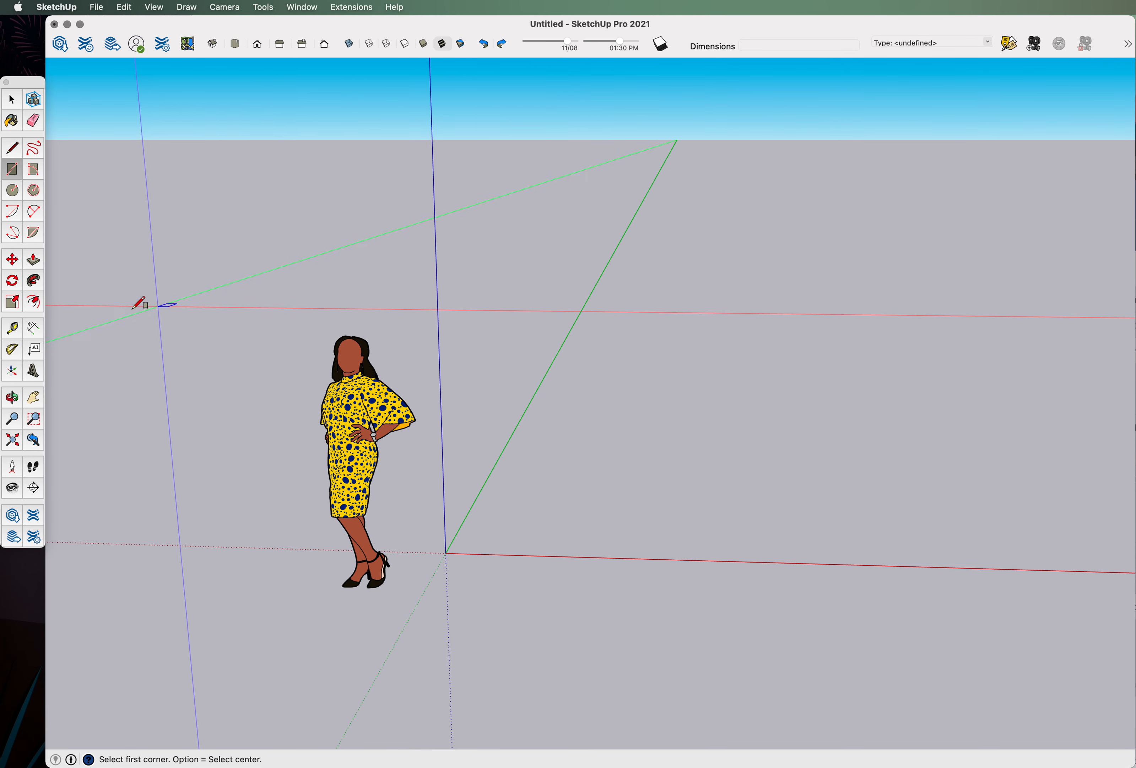
click(34, 260)
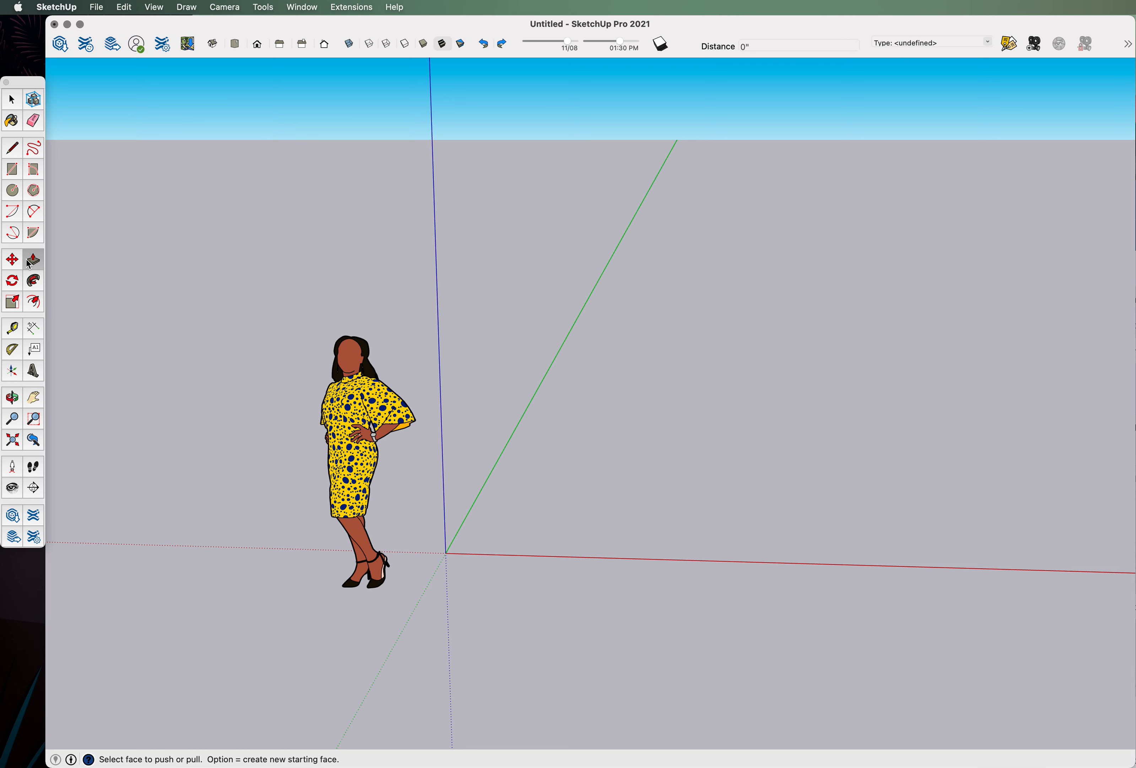
click(8, 266)
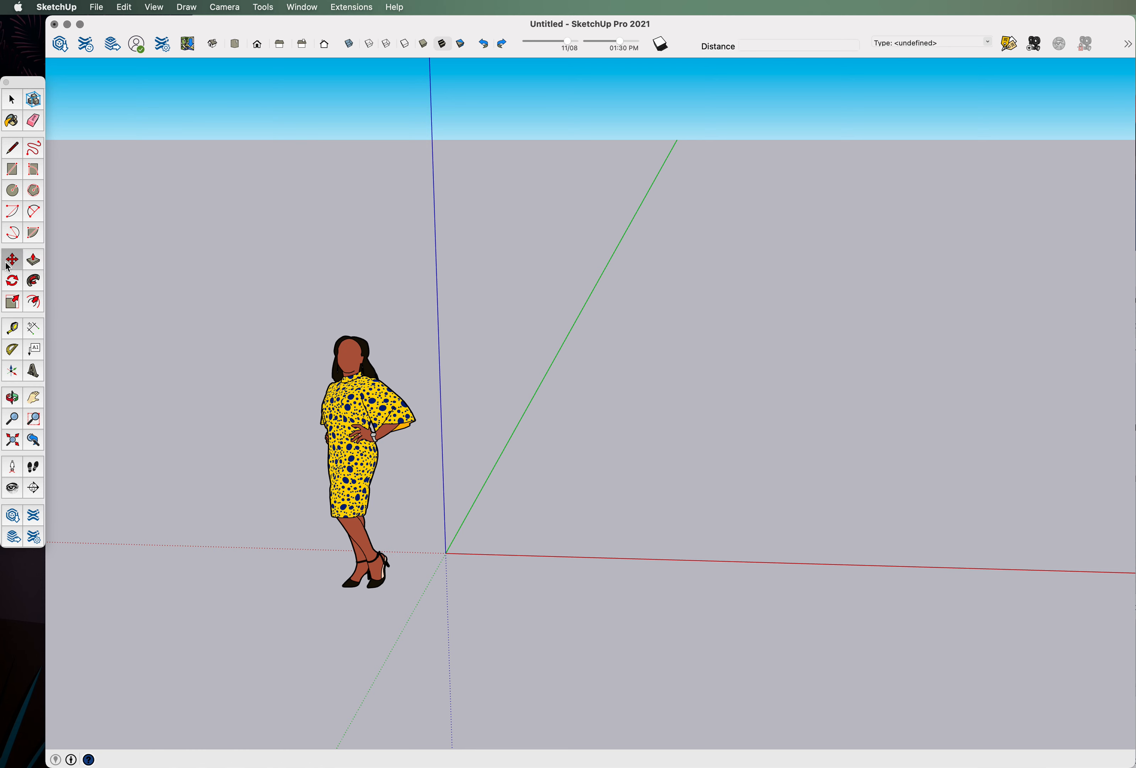
click(13, 282)
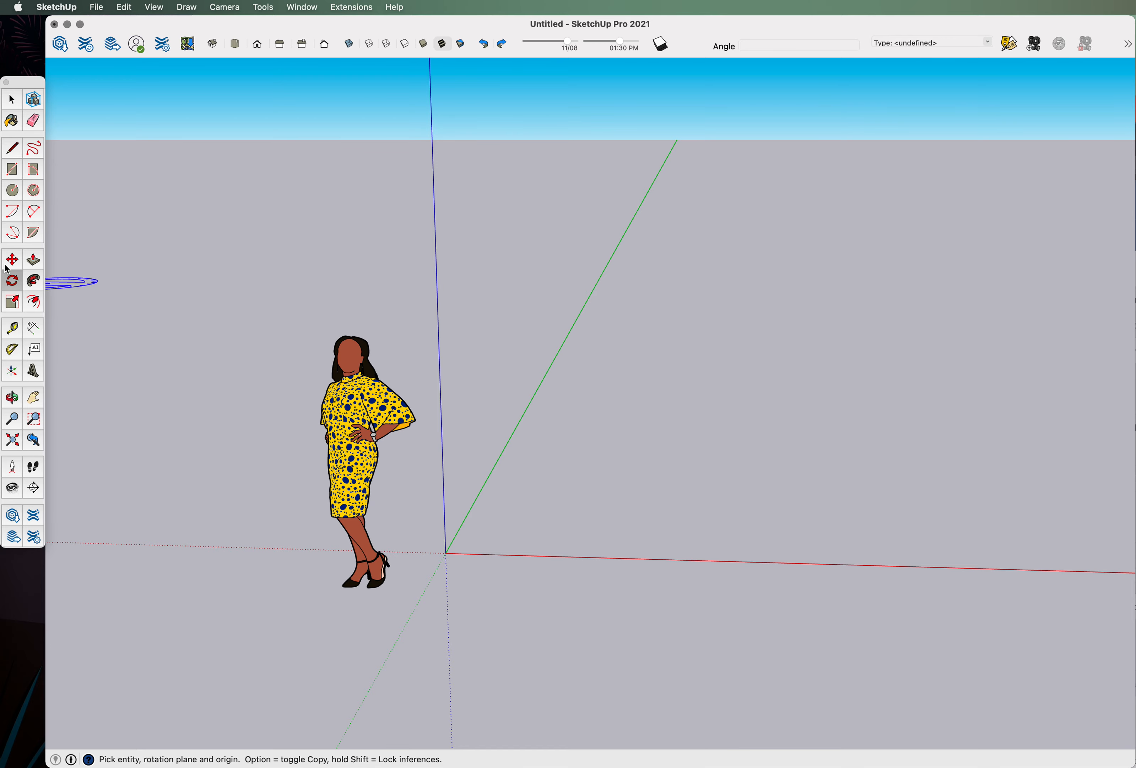
click(11, 101)
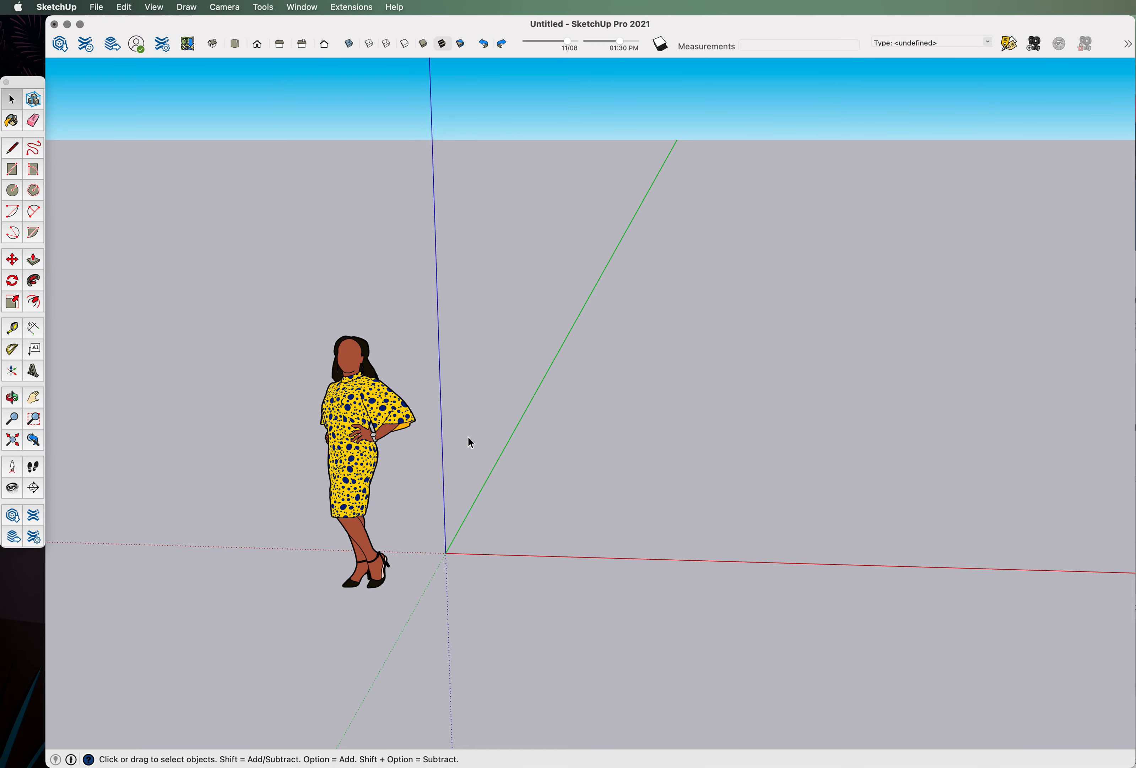
middle_drag(468, 436, 453, 535)
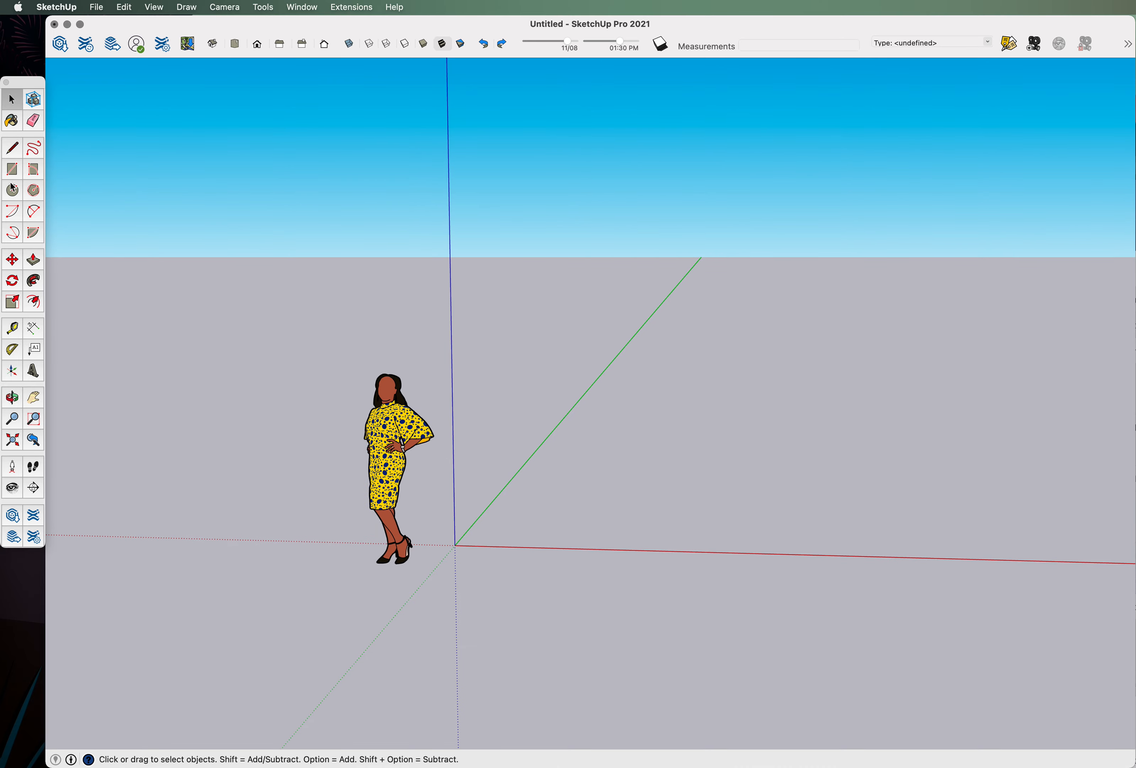
Draw a 44' x 44' square rectangle on the ground starting at the axis origin.
click(18, 173)
middle_drag(211, 459, 392, 490)
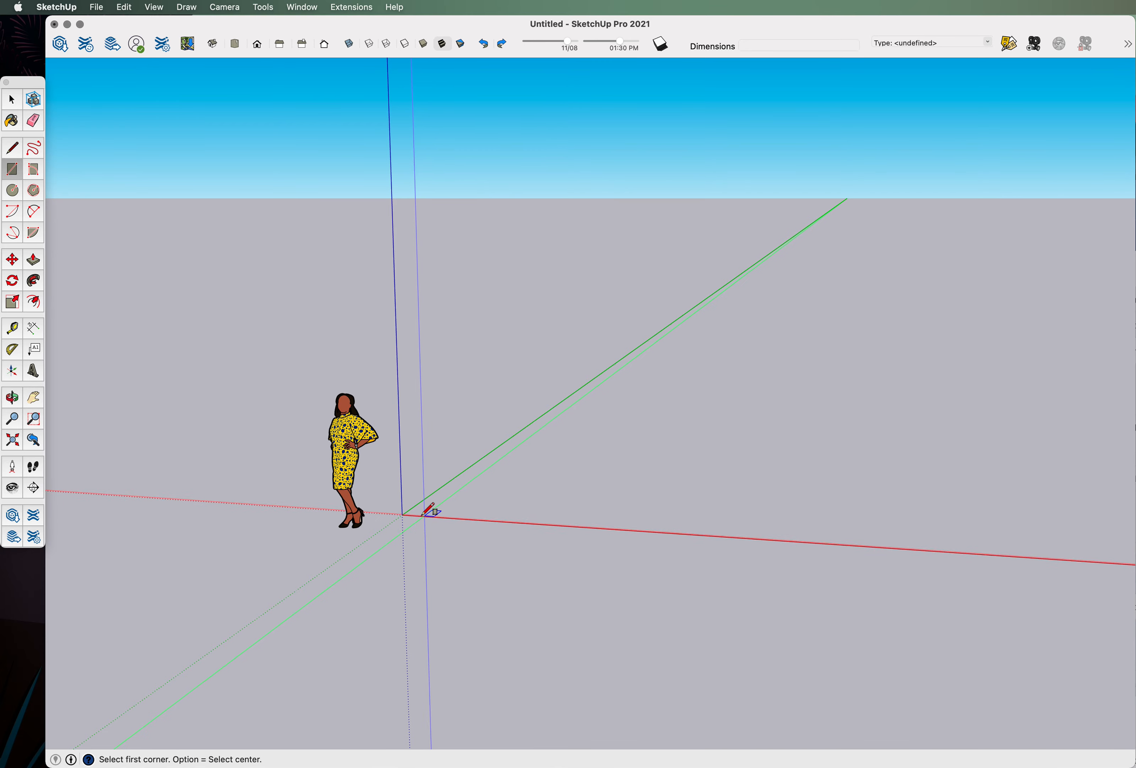
click(404, 513)
middle_drag(371, 582, 393, 538)
middle_drag(317, 553, 595, 432)
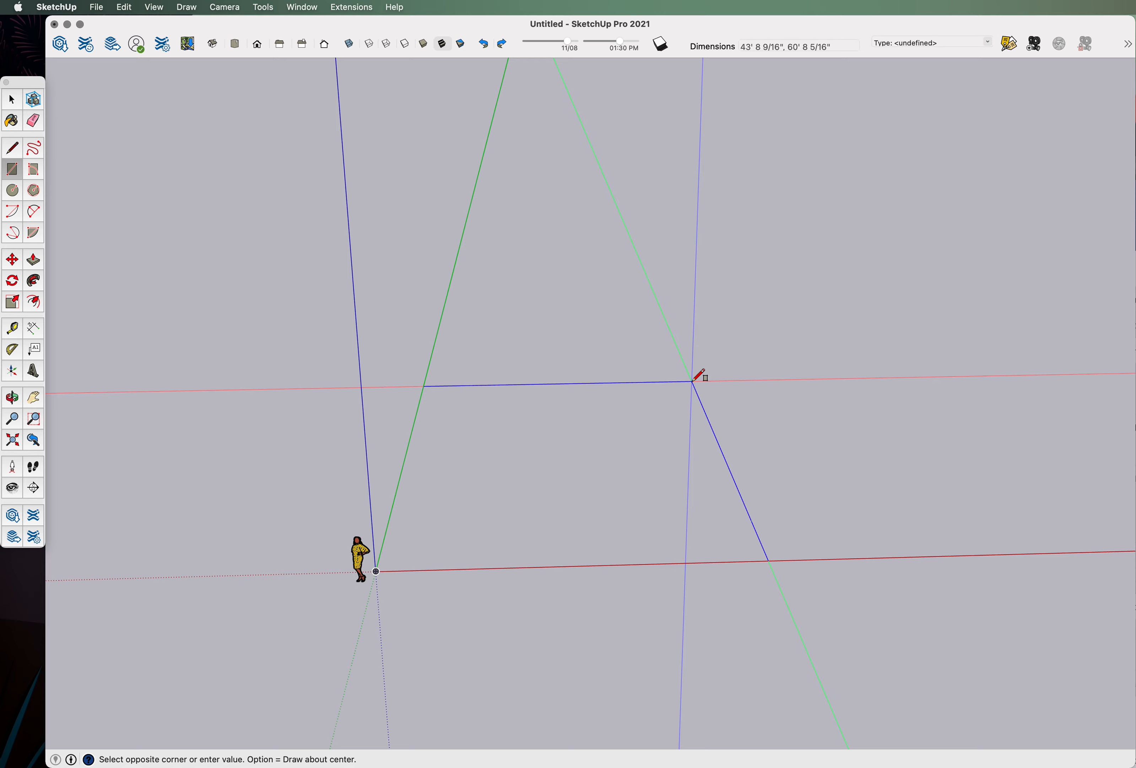
scroll(700, 377, up, 3)
middle_drag(699, 379, 665, 538)
scroll(664, 538, down, 5)
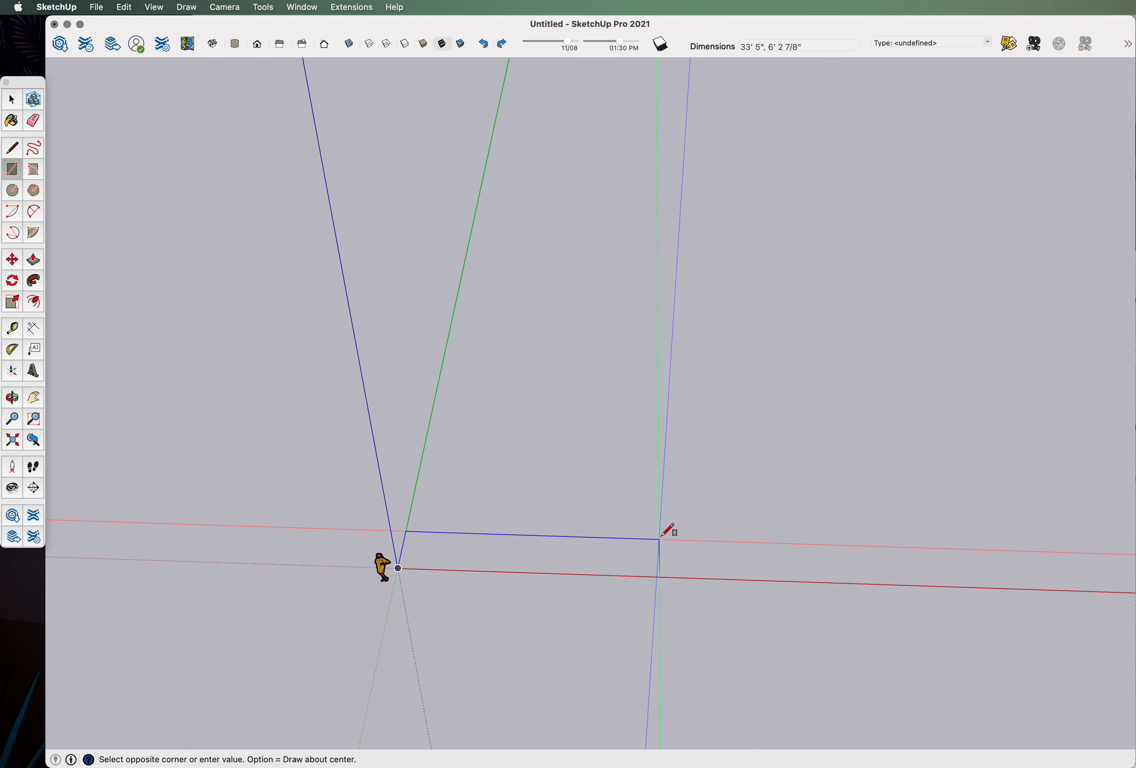
middle_drag(688, 429, 708, 497)
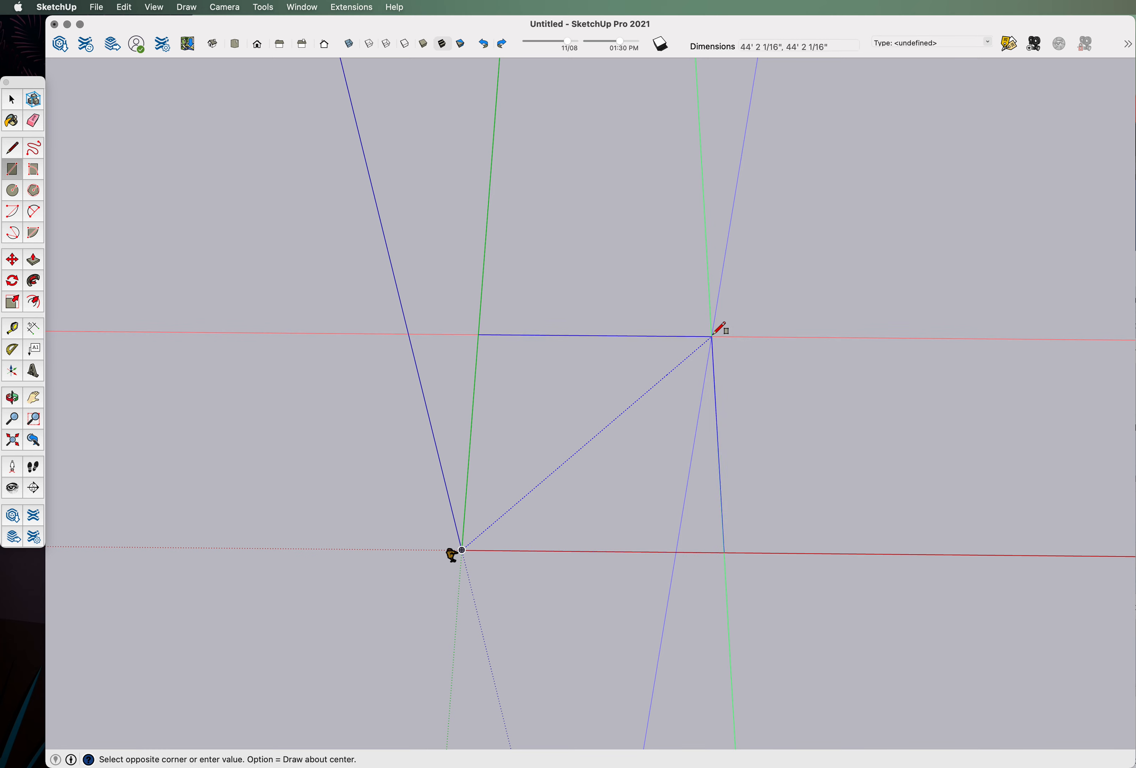
click(713, 336)
middle_drag(622, 542, 496, 460)
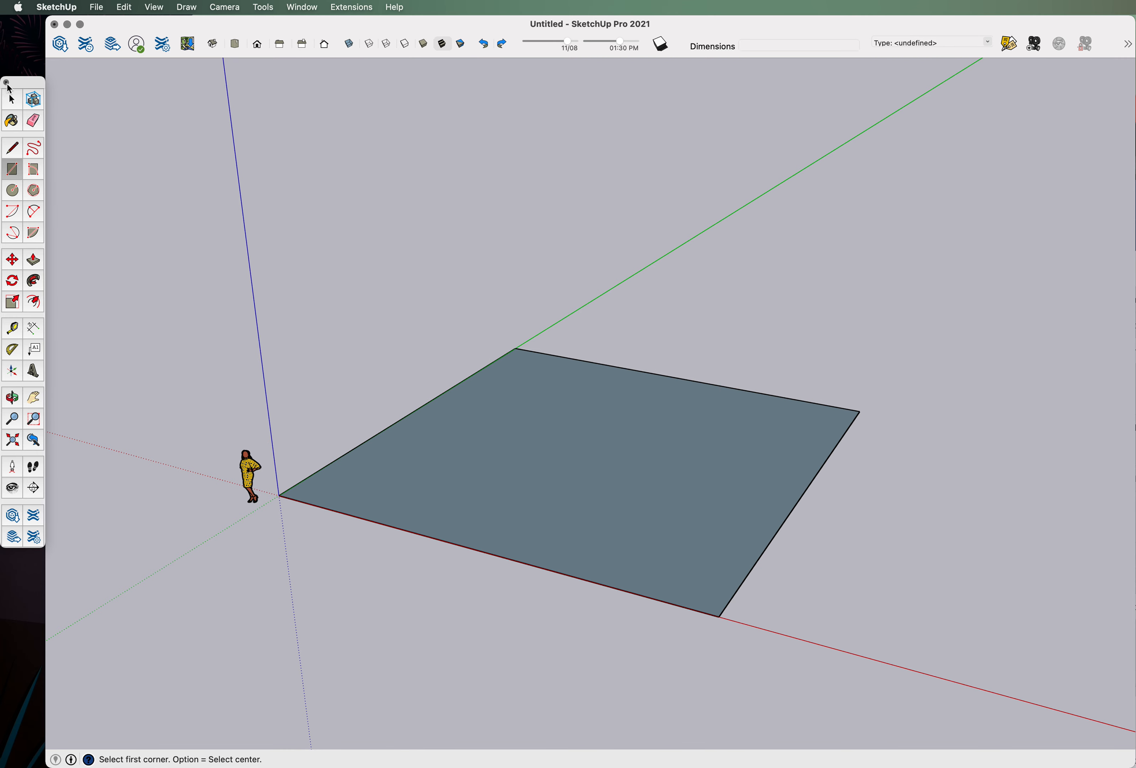
click(11, 103)
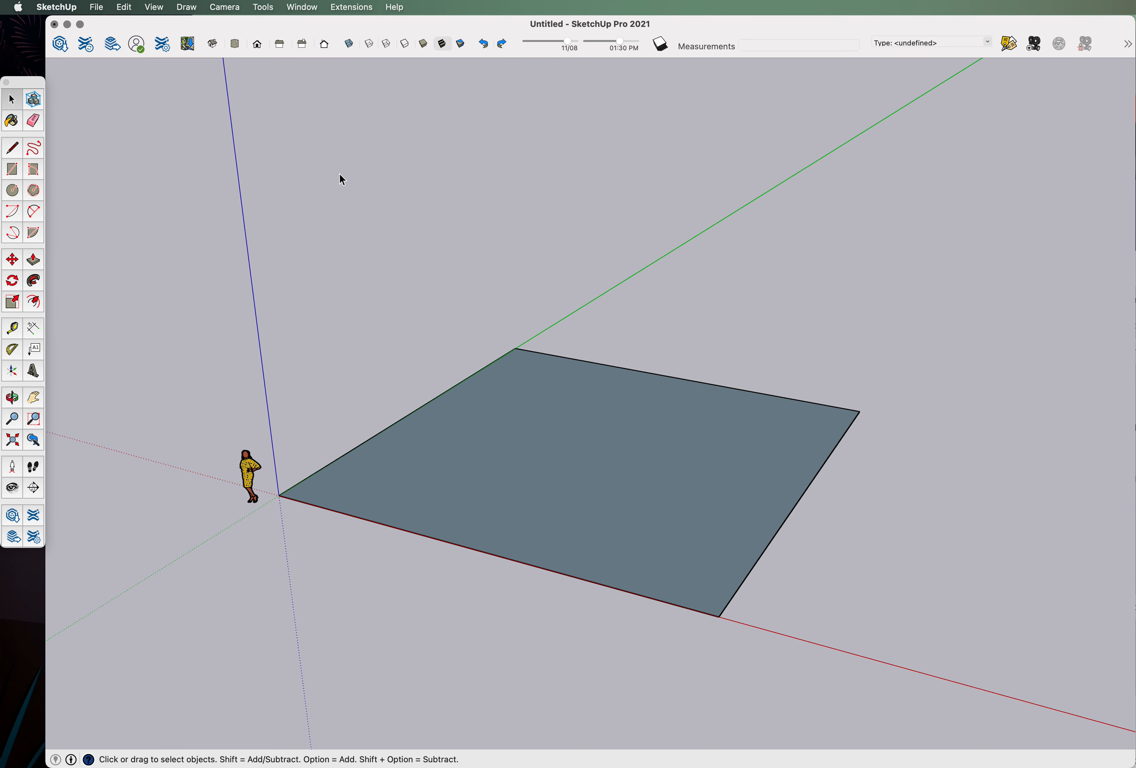
Select the 44-foot square face with its edges and make them a group.
double_click(490, 458)
right_click(578, 472)
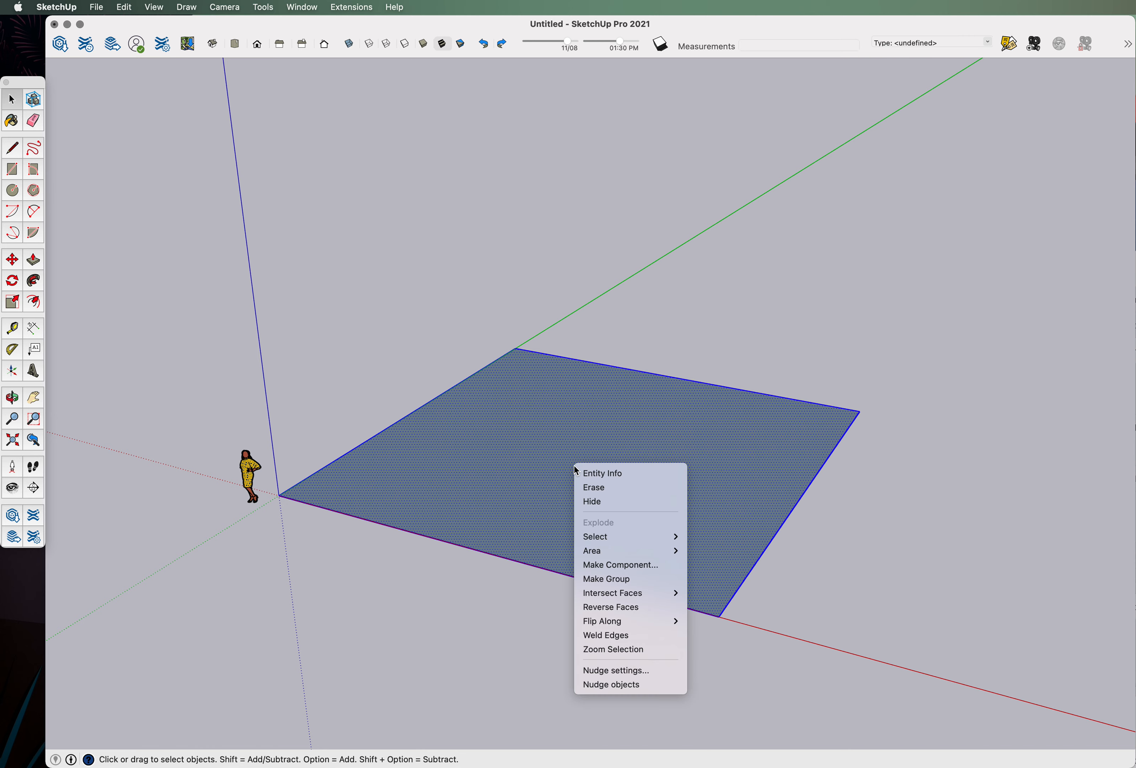
click(609, 579)
scroll(556, 551, up, 2)
middle_drag(555, 551, 642, 520)
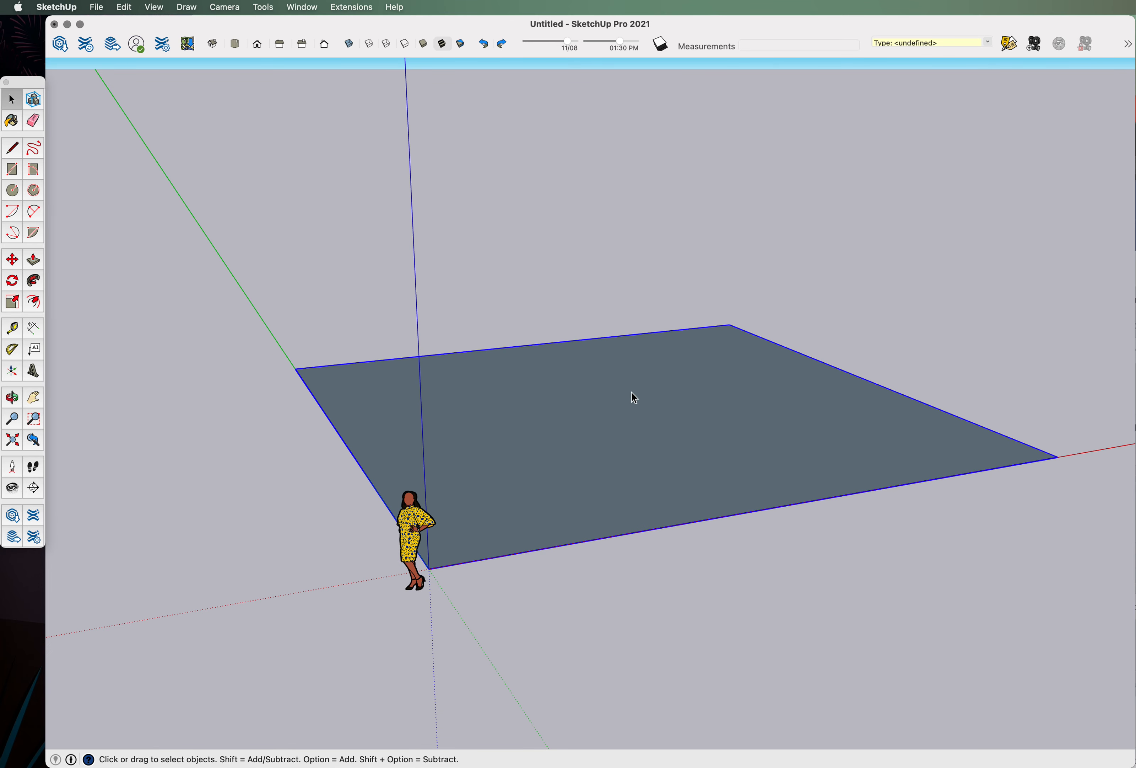
click(640, 446)
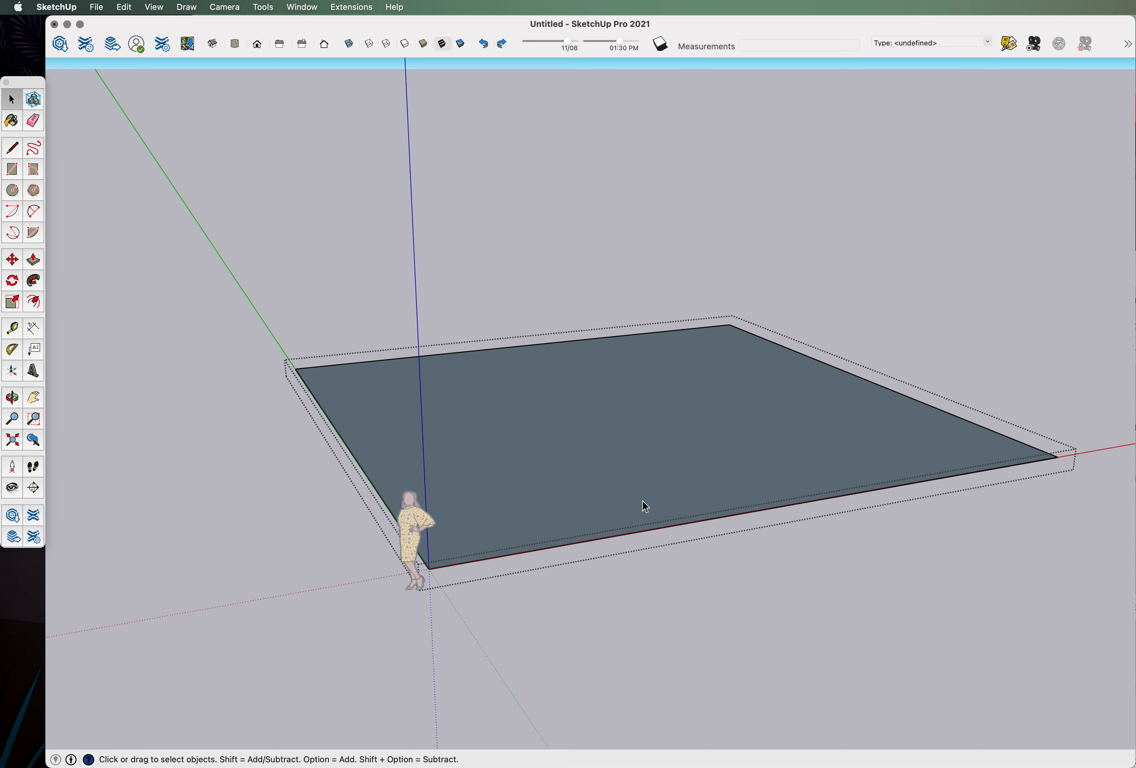
Orbit around and beneath the floor group, then select its face and edges inside.
middle_drag(641, 502, 419, 472)
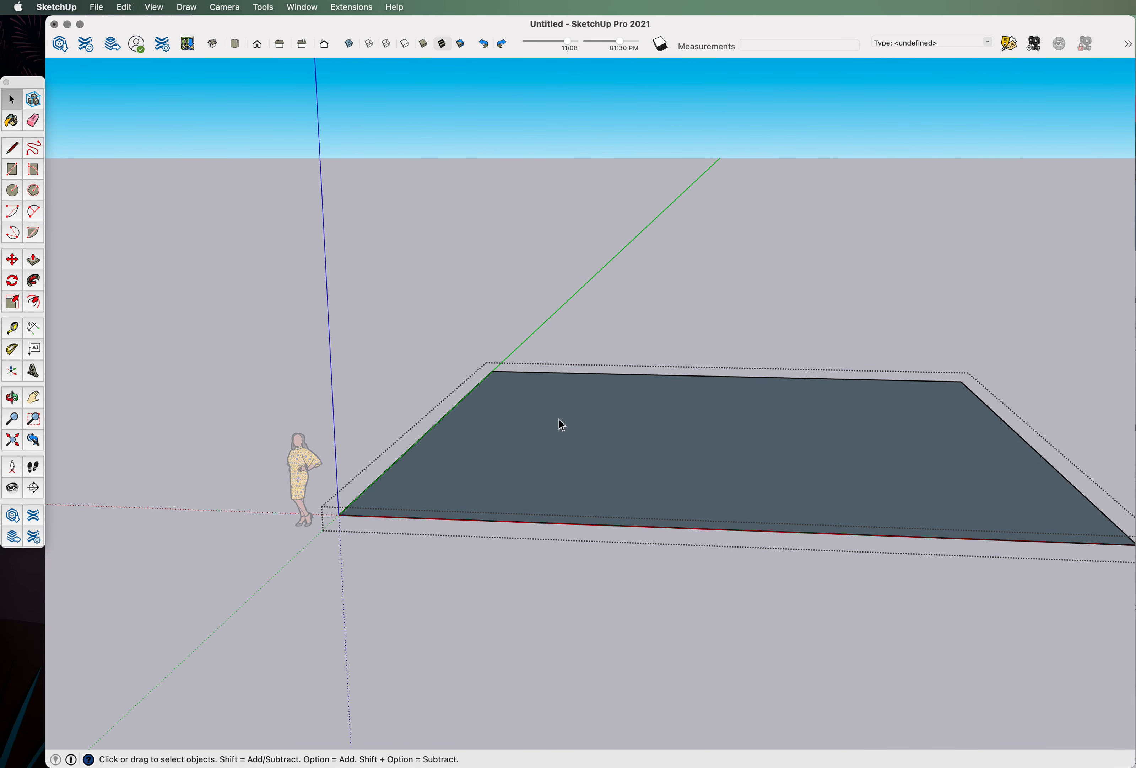
middle_drag(406, 343, 891, 462)
middle_drag(997, 468, 804, 462)
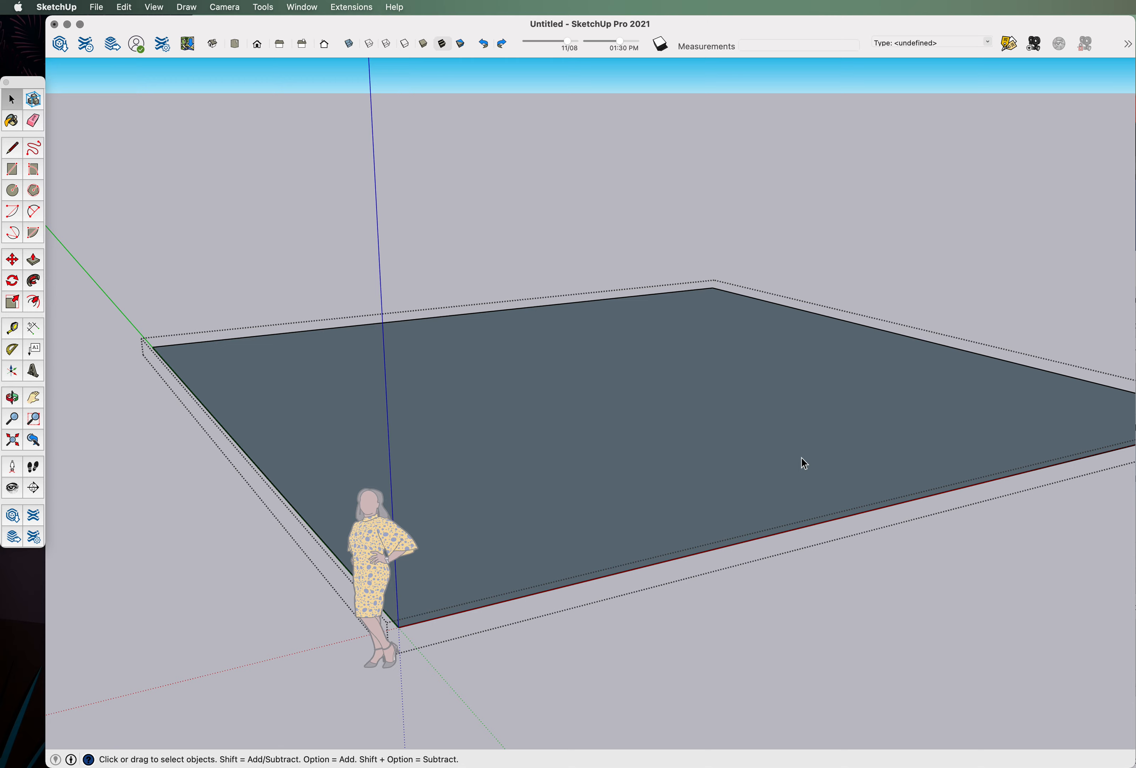
middle_drag(711, 498, 305, 466)
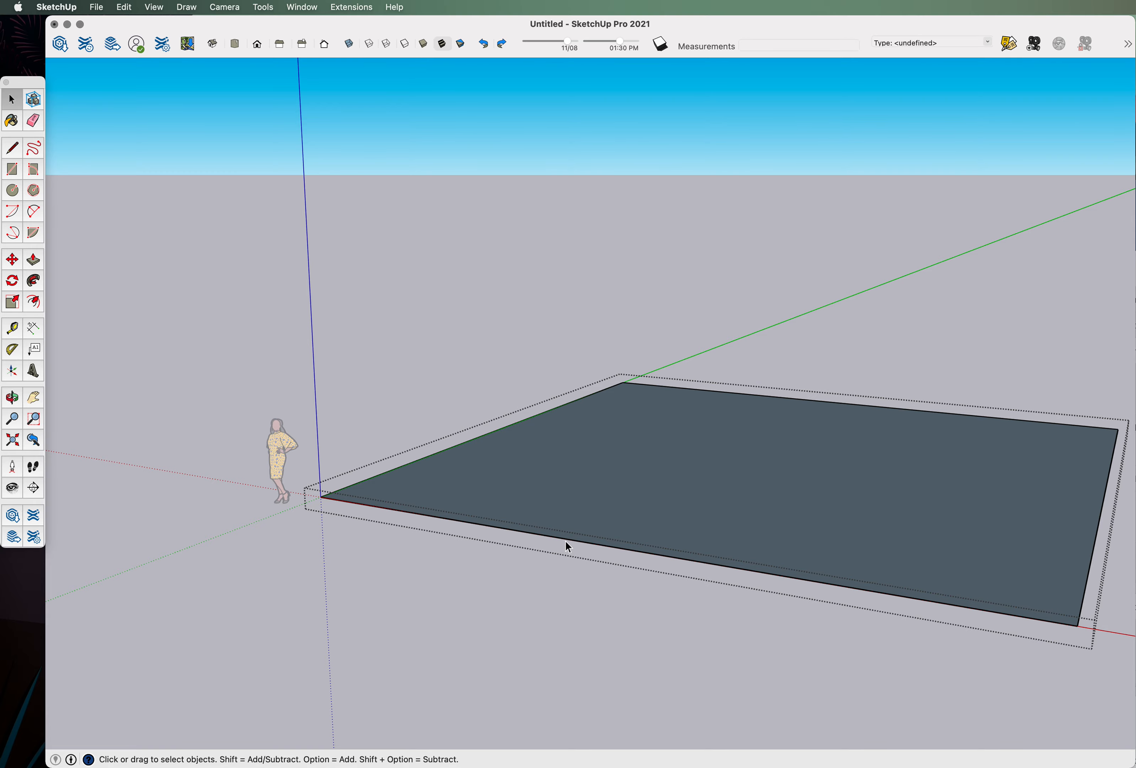
middle_drag(433, 509, 799, 367)
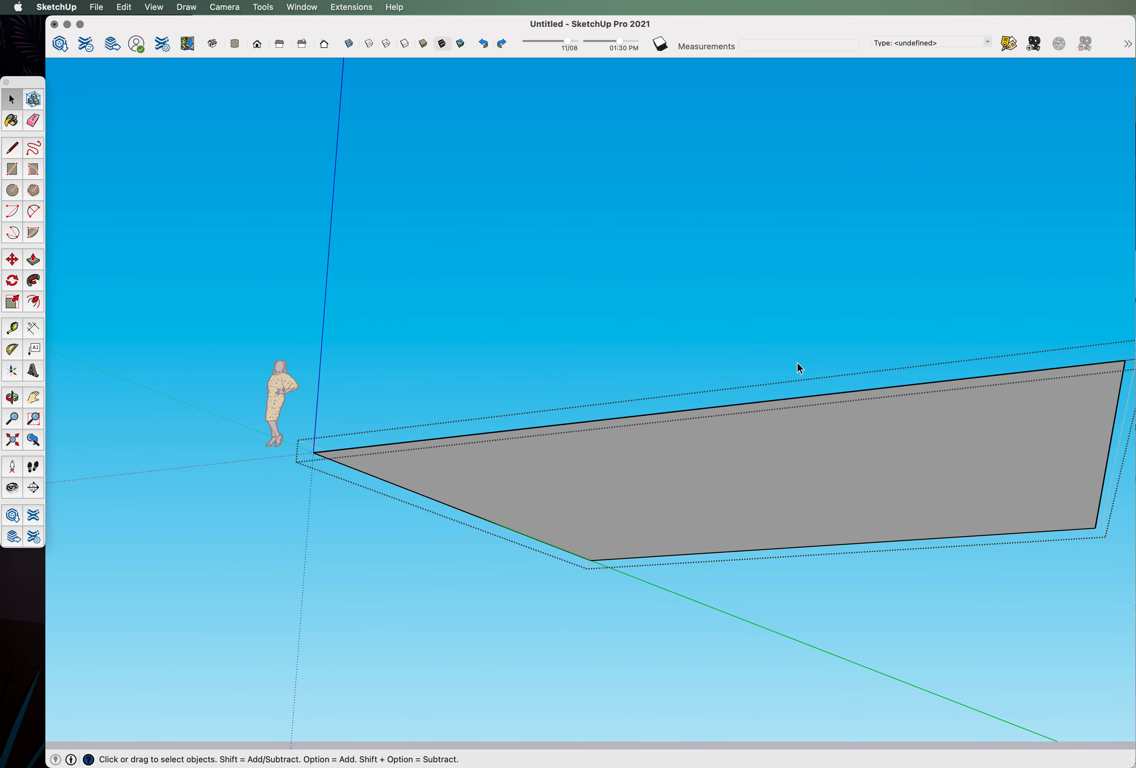
click(636, 525)
middle_drag(636, 525, 597, 558)
click(596, 560)
click(399, 437)
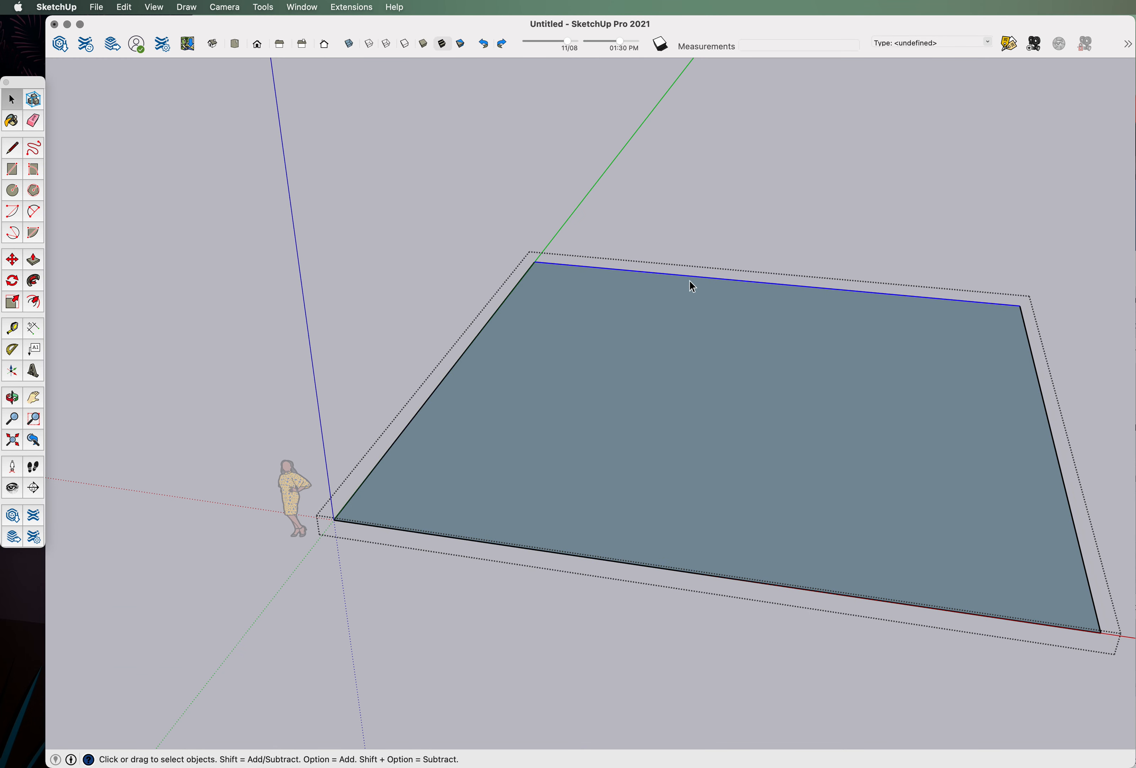
Push/pull the floor face into a 3-foot-thick slab, then clear the selection.
click(770, 505)
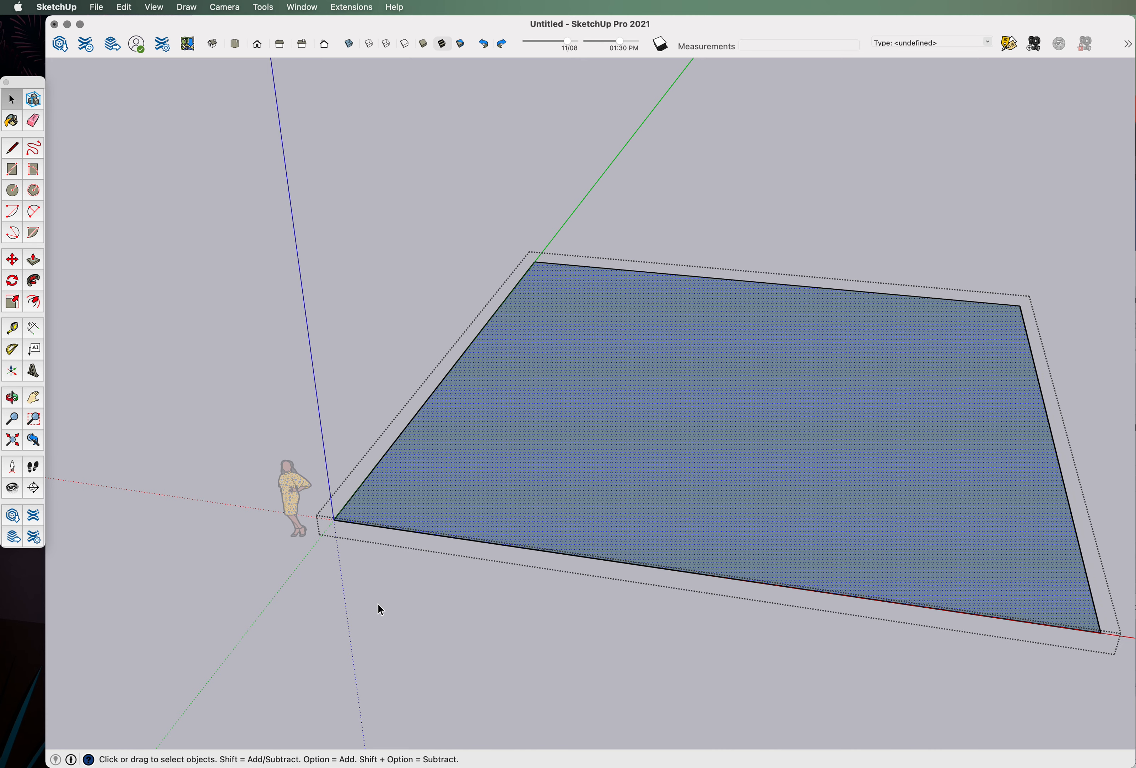
click(33, 259)
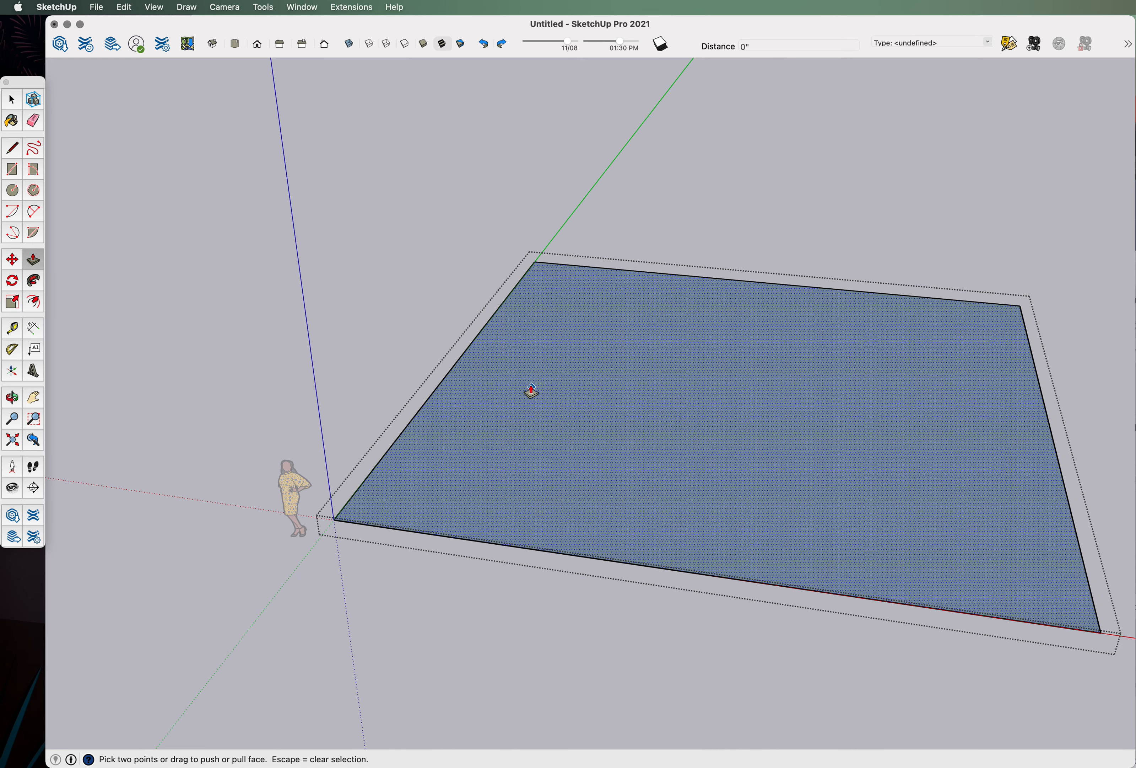
click(526, 384)
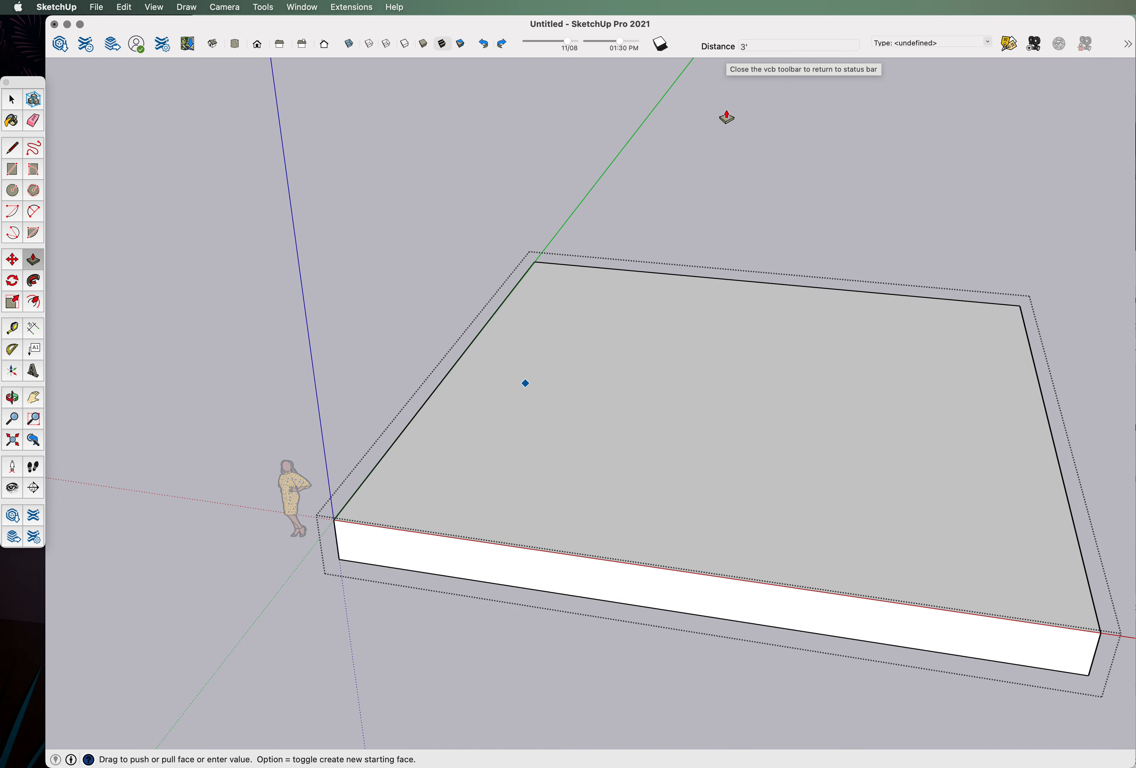
middle_drag(703, 395, 75, 277)
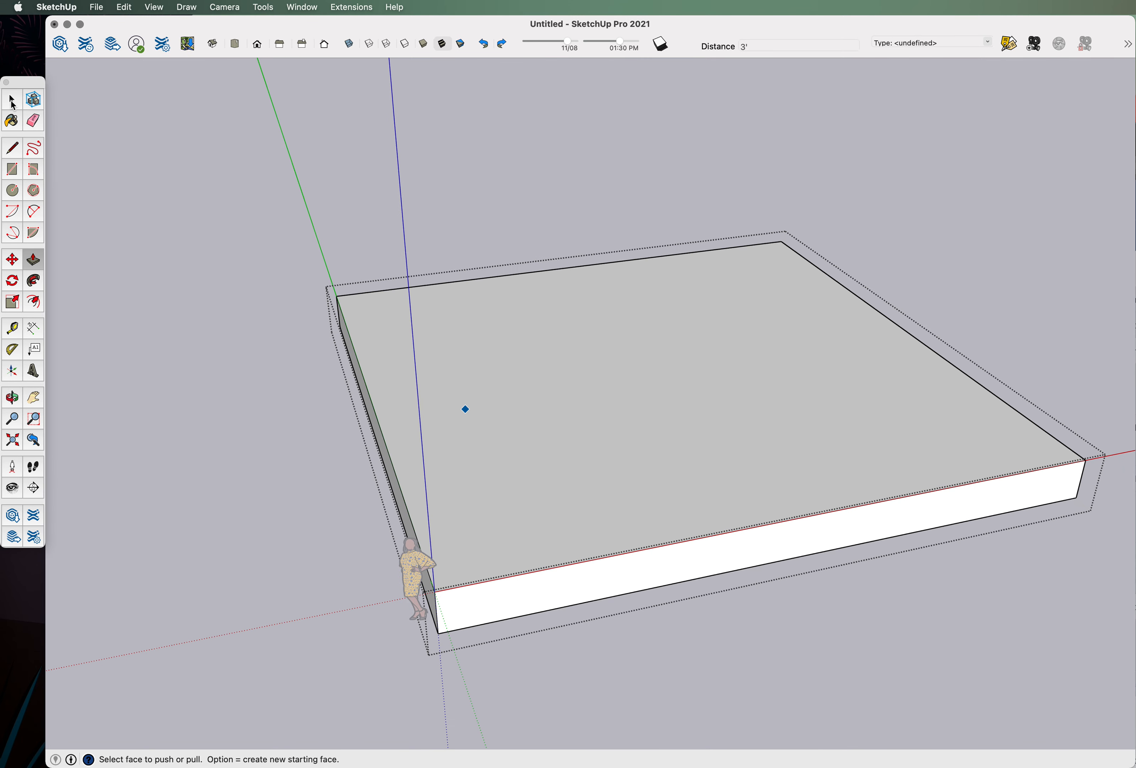
click(12, 101)
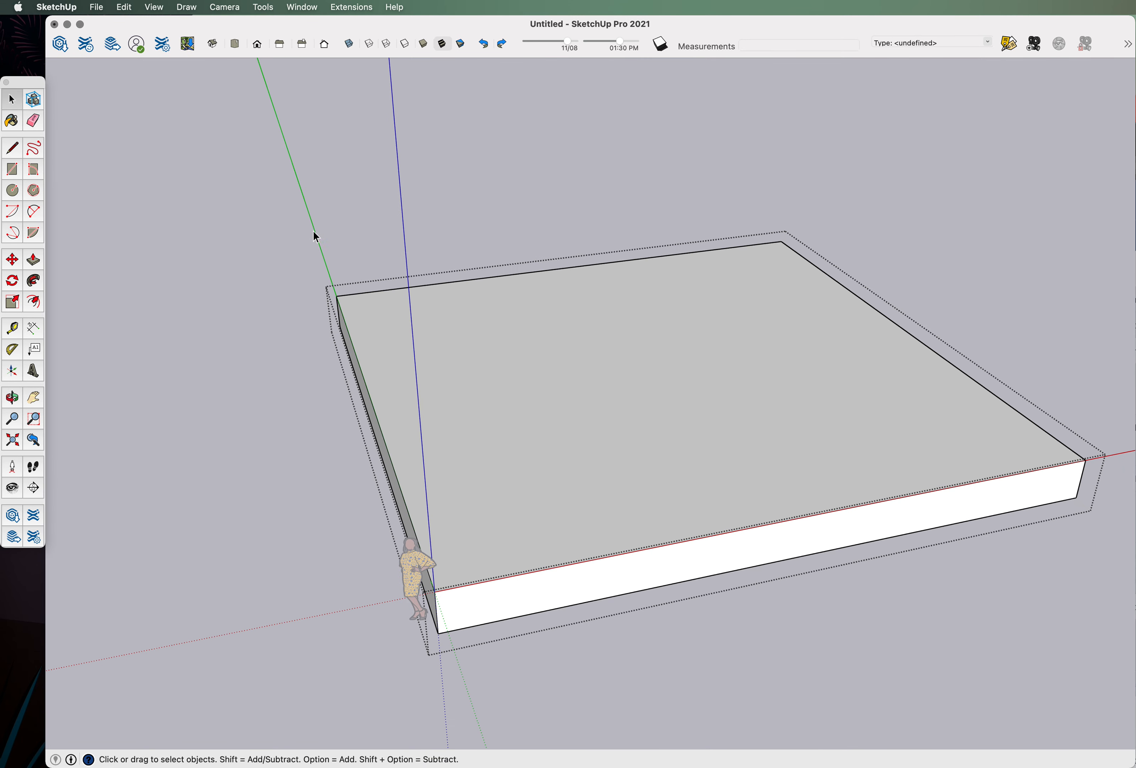
click(463, 198)
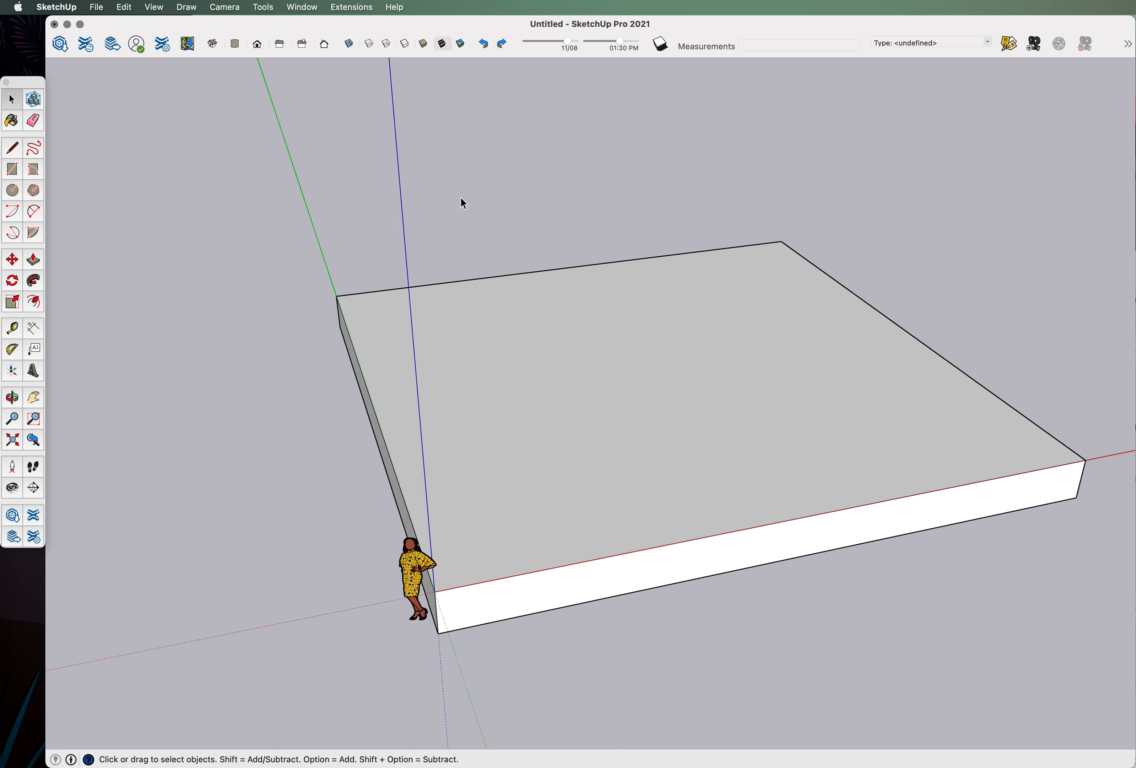
click(476, 538)
middle_drag(476, 538, 231, 506)
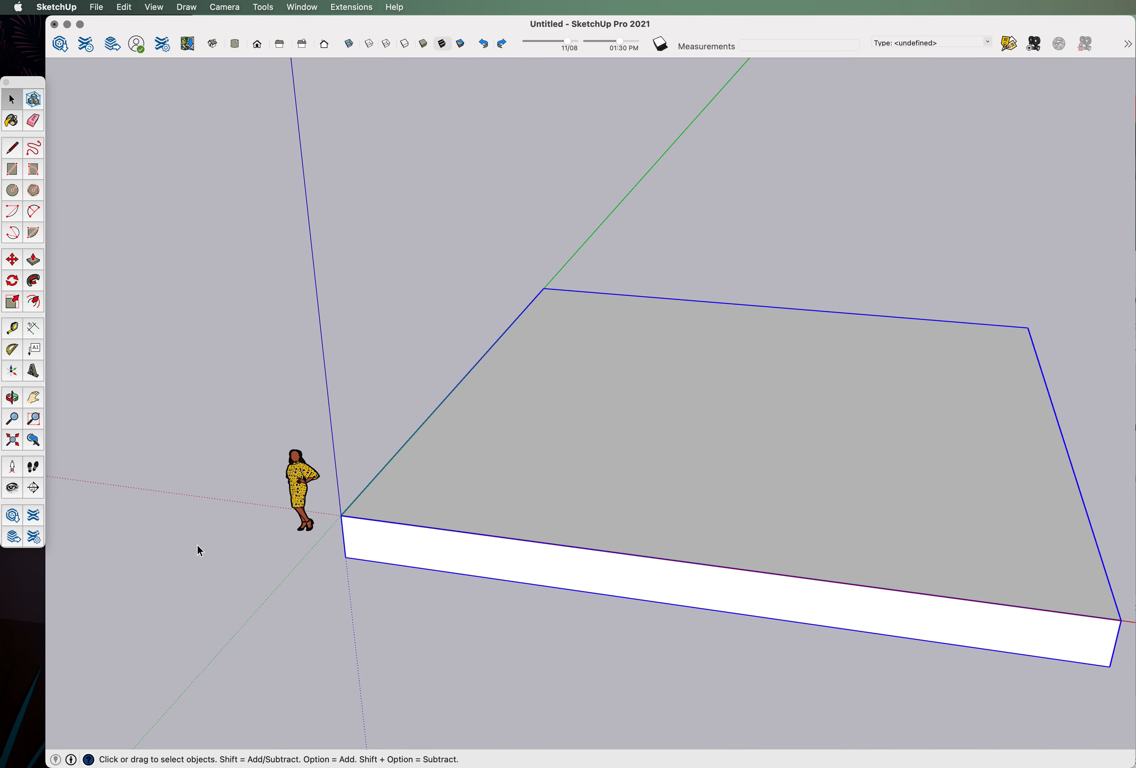
scroll(198, 549, down, 3)
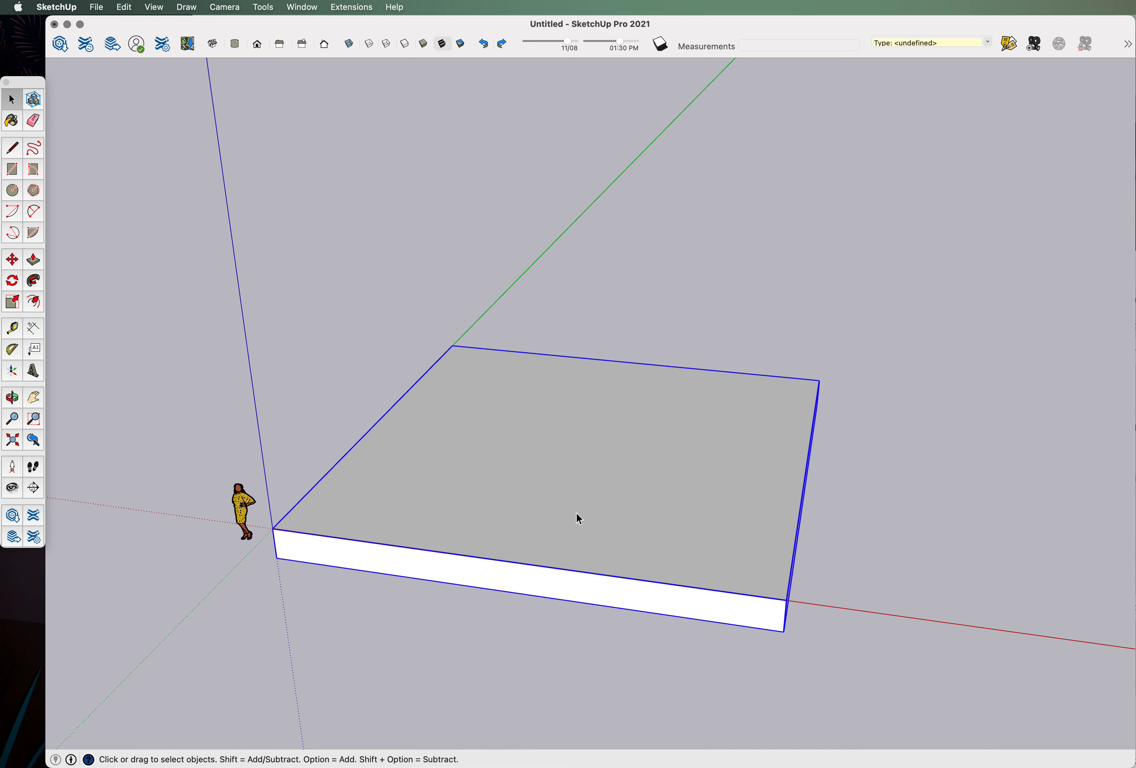
middle_drag(592, 504, 391, 524)
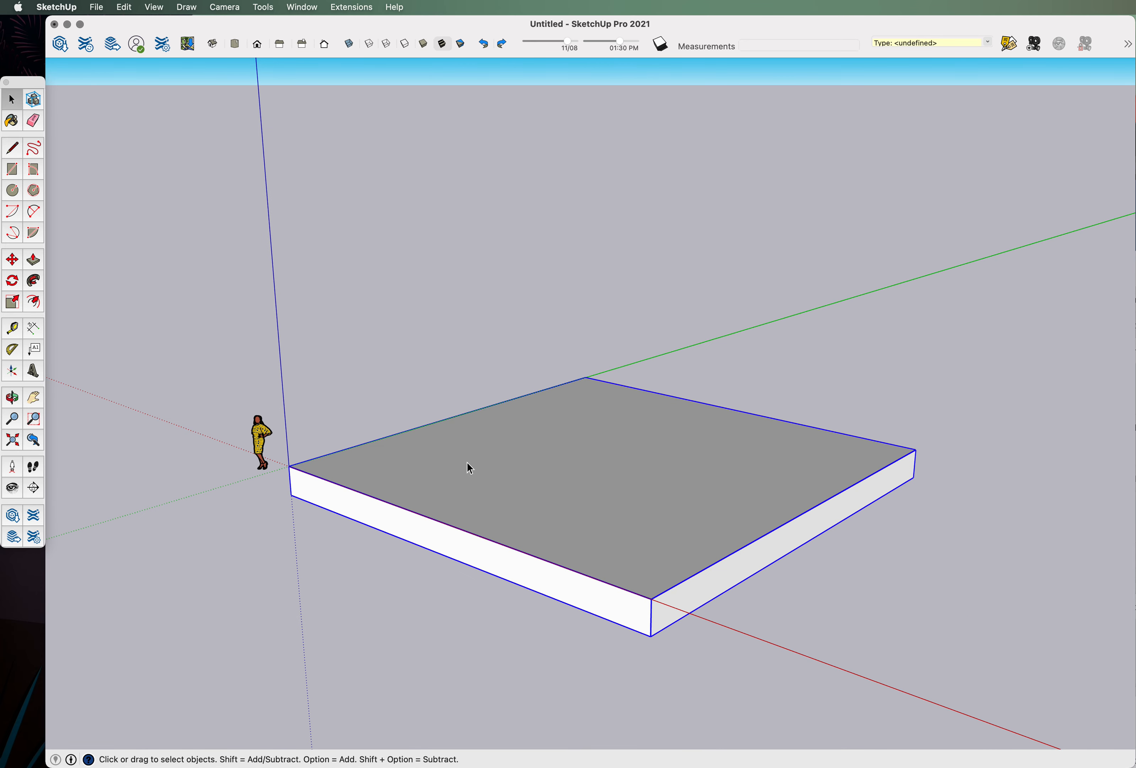
double_click(506, 467)
click(405, 352)
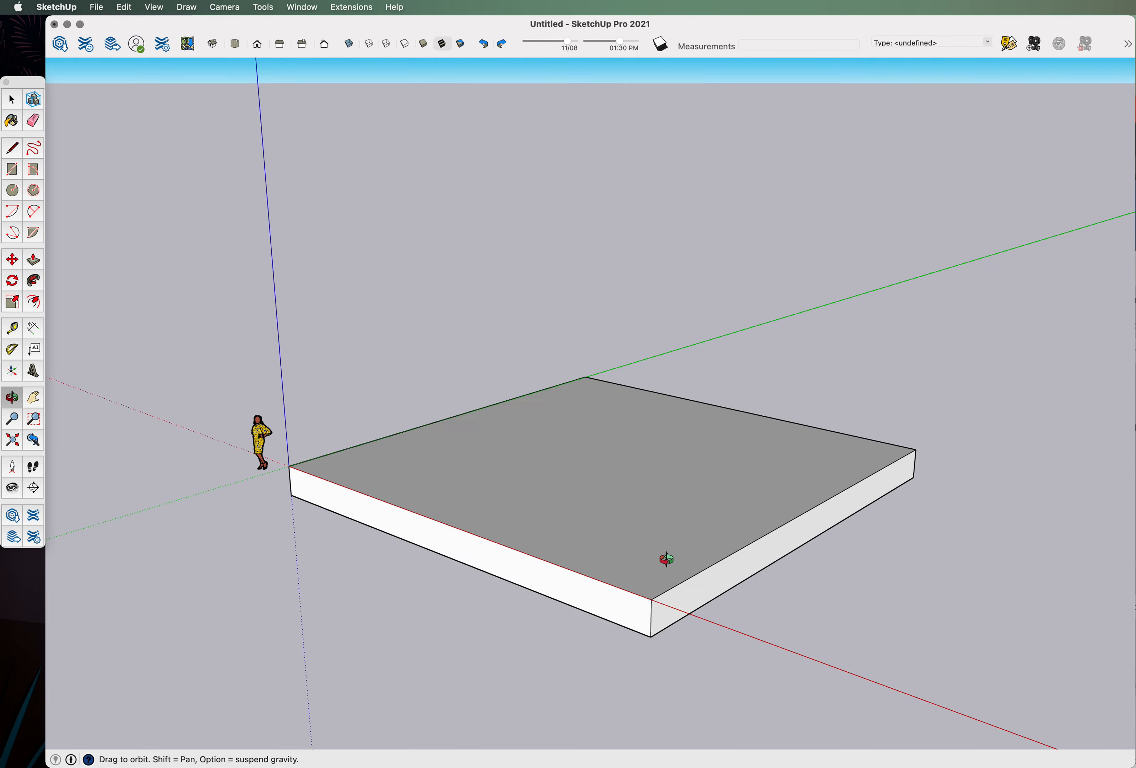
middle_drag(658, 552, 673, 424)
middle_drag(558, 572, 602, 631)
middle_drag(454, 397, 441, 259)
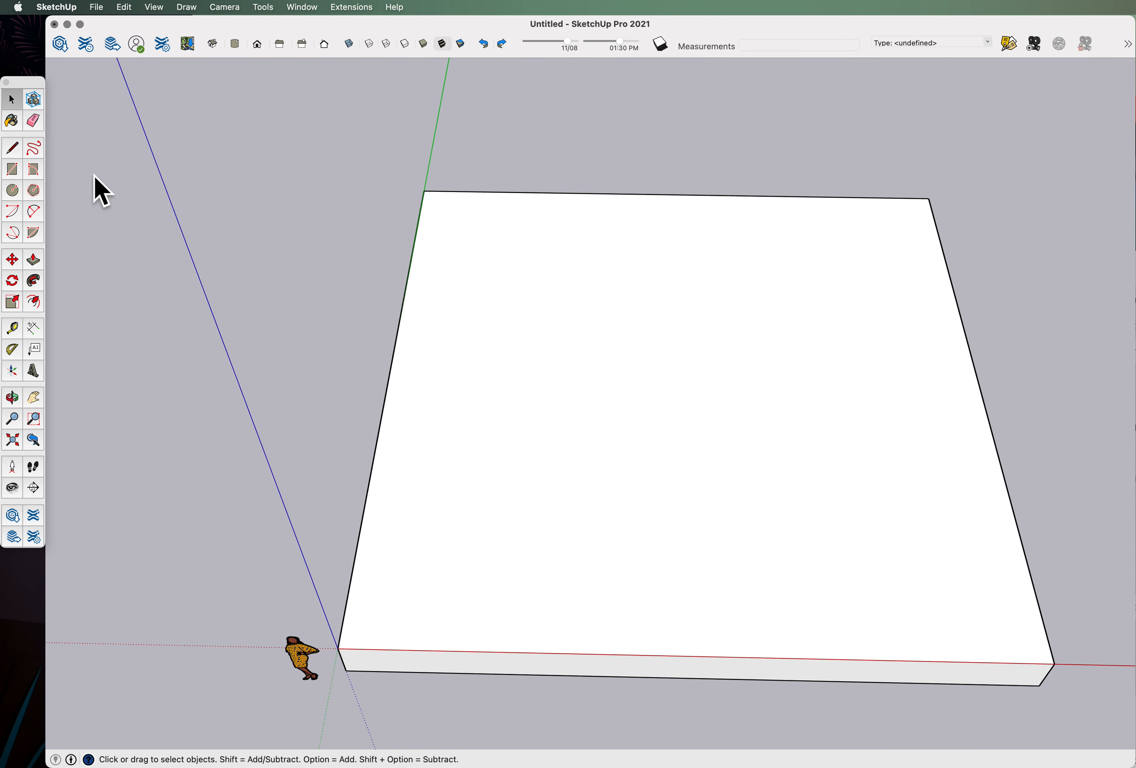
Draw a 20-foot line from the origin along the slab's top face.
click(13, 148)
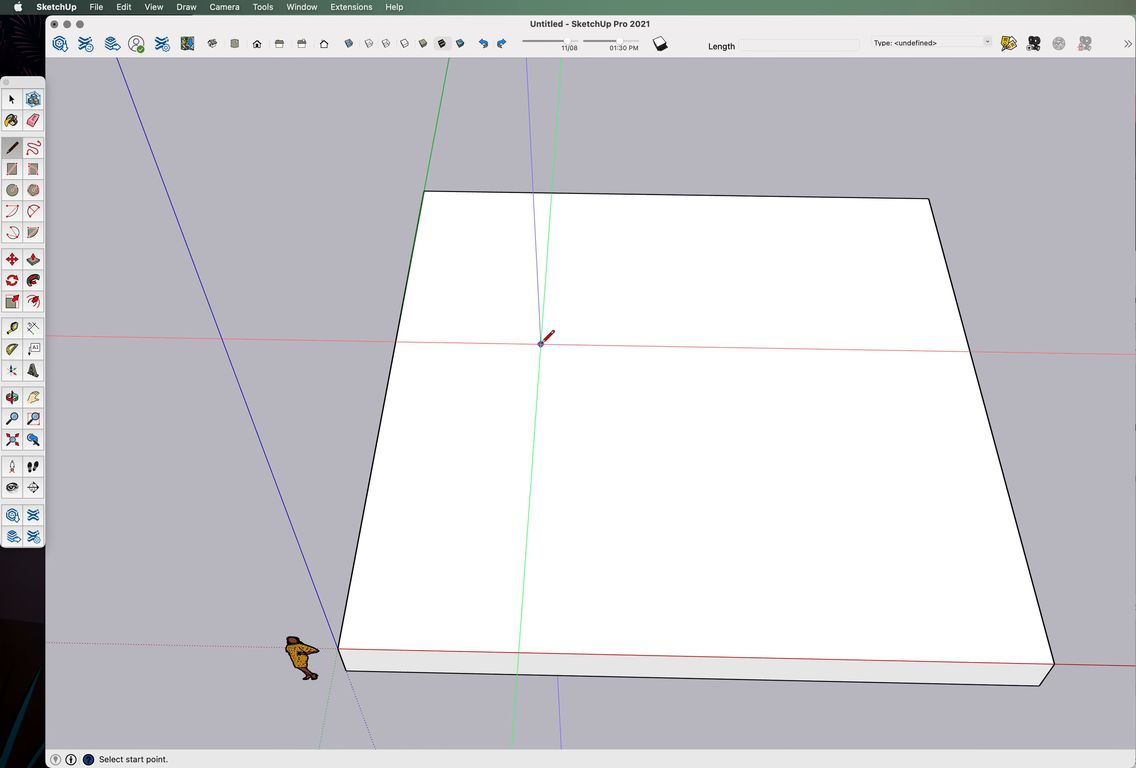
click(539, 341)
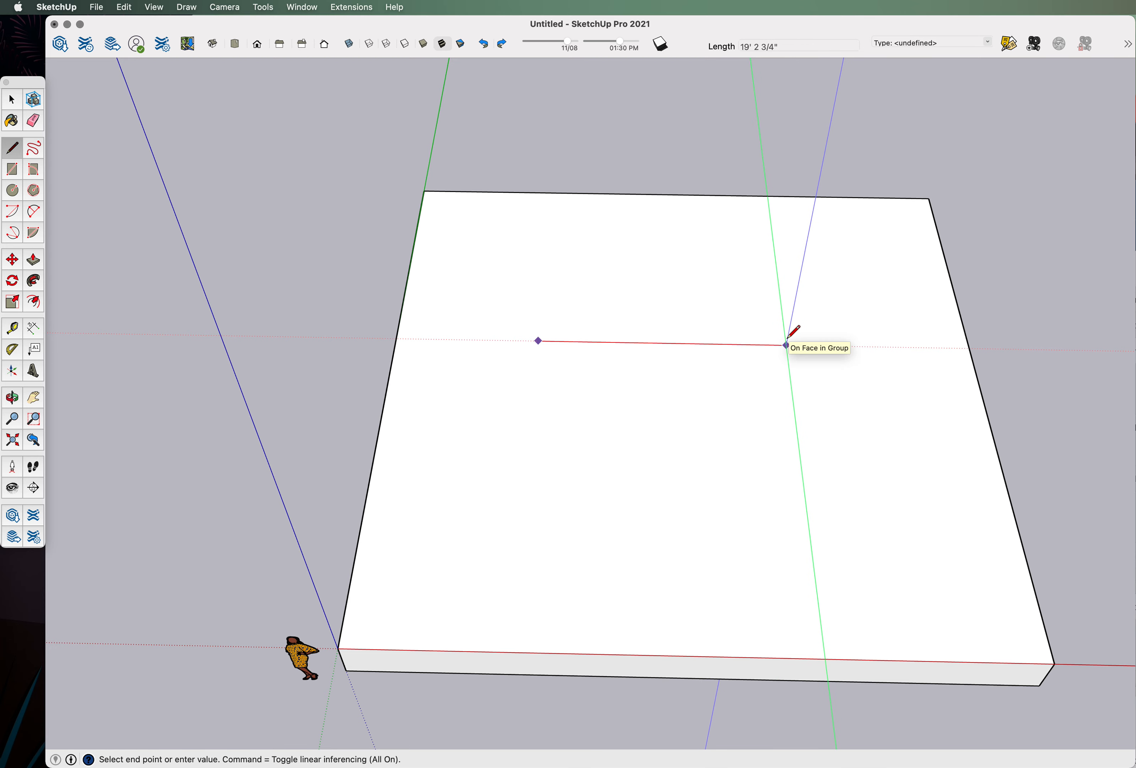
click(786, 345)
scroll(845, 382, up, 5)
middle_drag(844, 383, 862, 553)
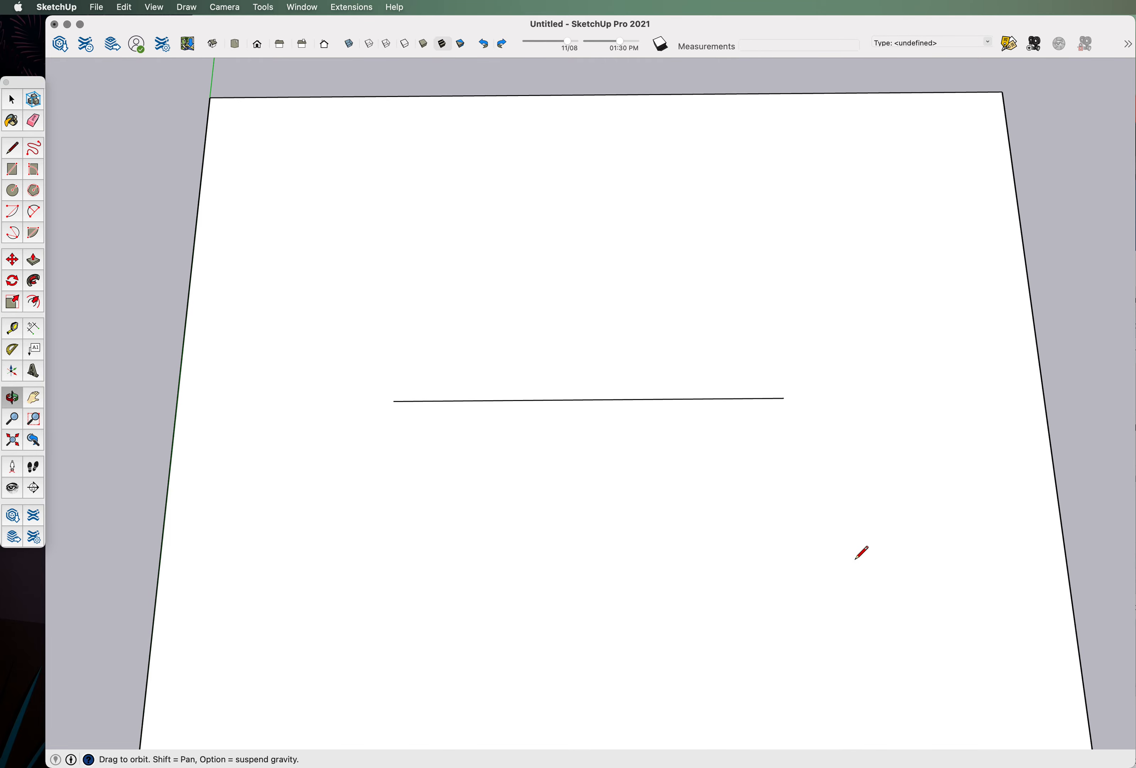
scroll(274, 464, down, 5)
middle_drag(554, 425, 382, 353)
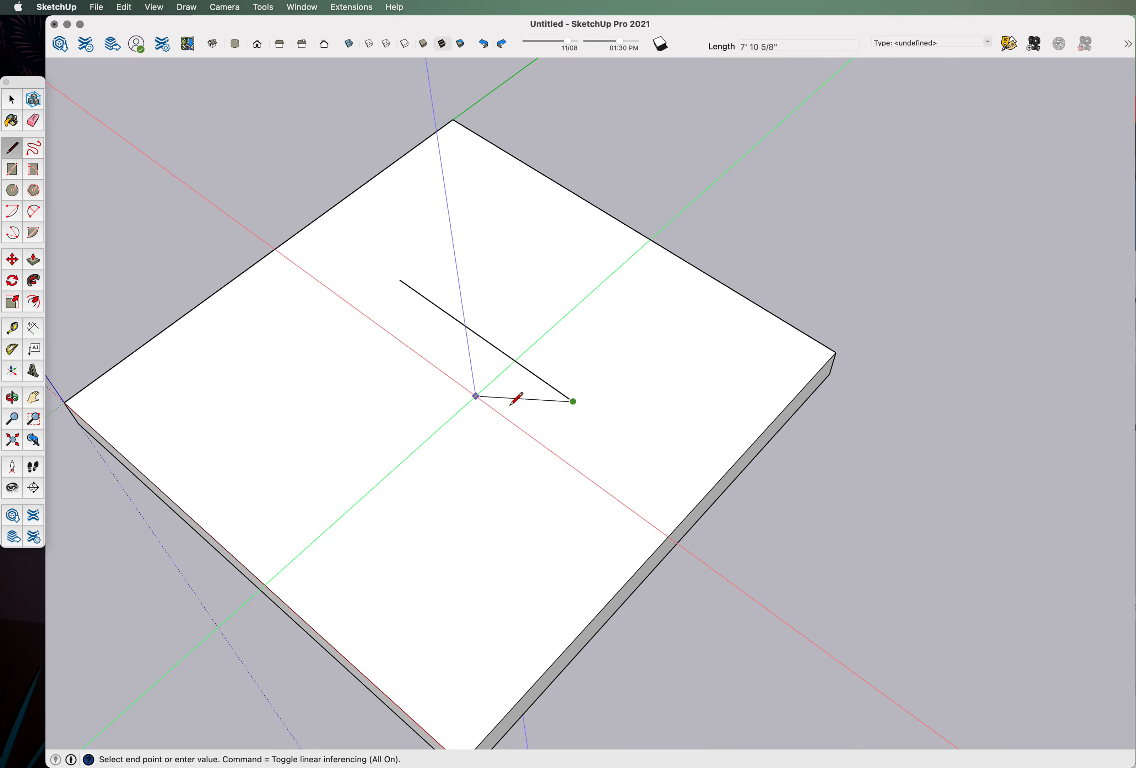
middle_drag(376, 410, 575, 460)
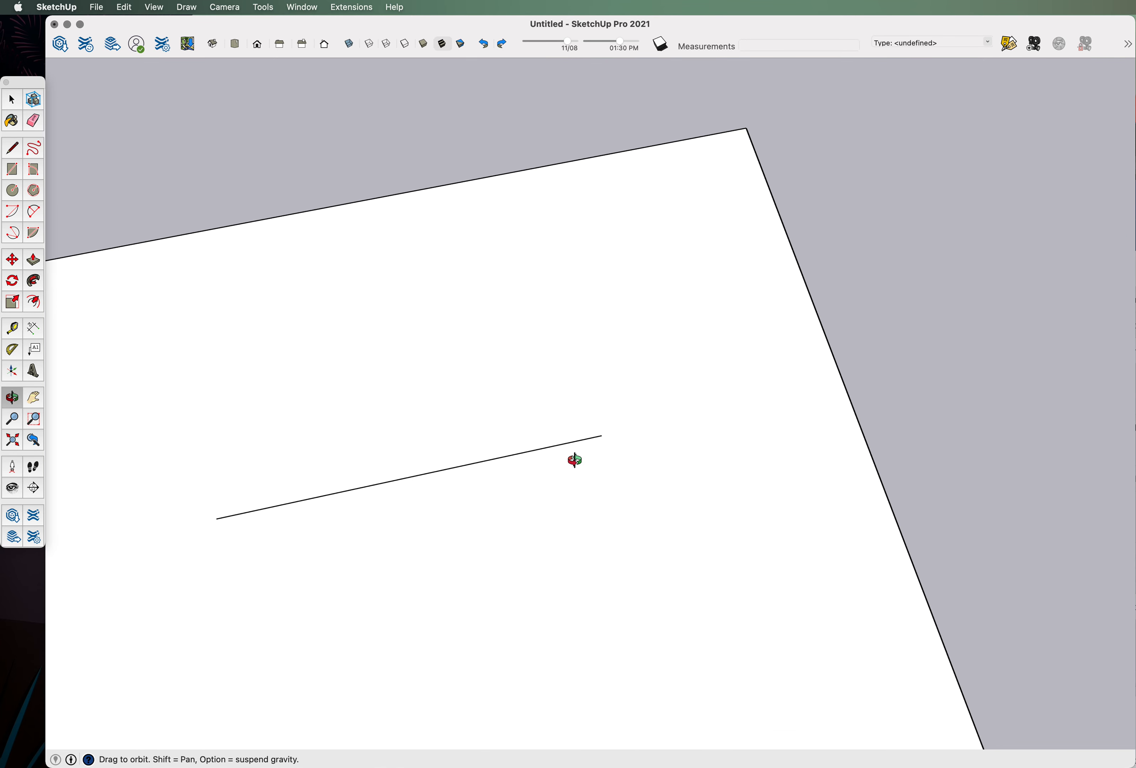
middle_drag(599, 401, 672, 436)
scroll(640, 404, up, 5)
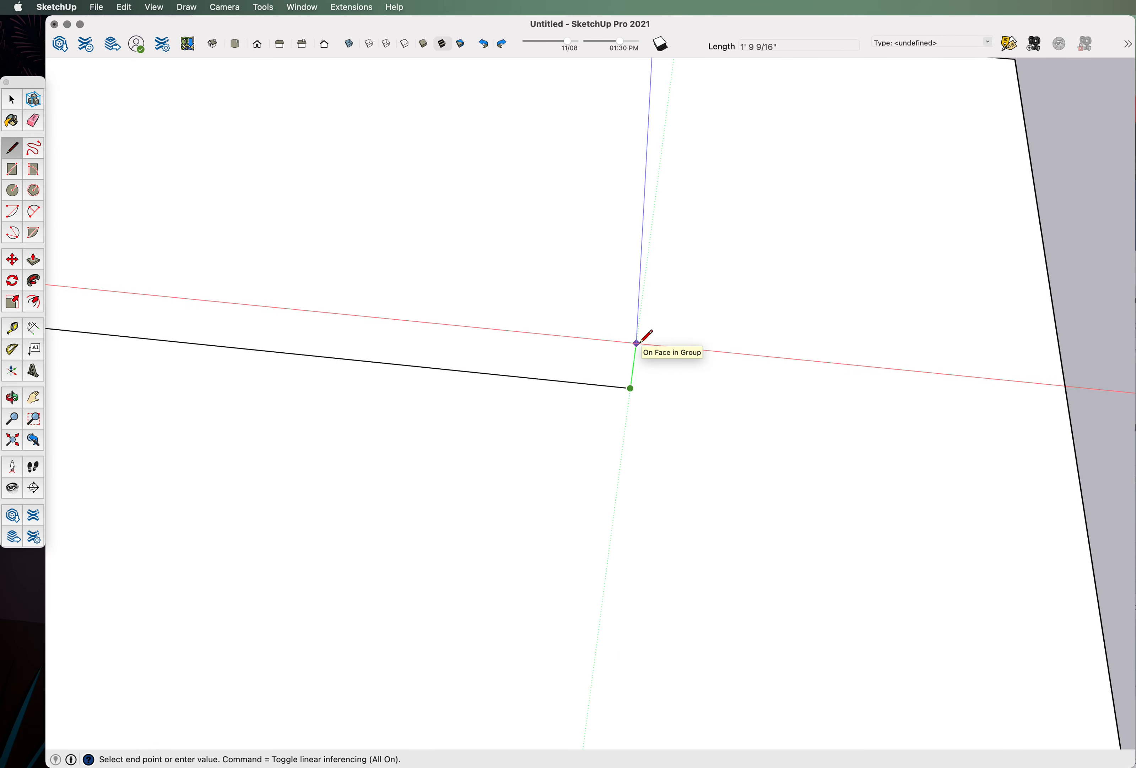
Add a 6-inch perpendicular jog at the line's end and orbit to check it.
text(6)
key(Return)
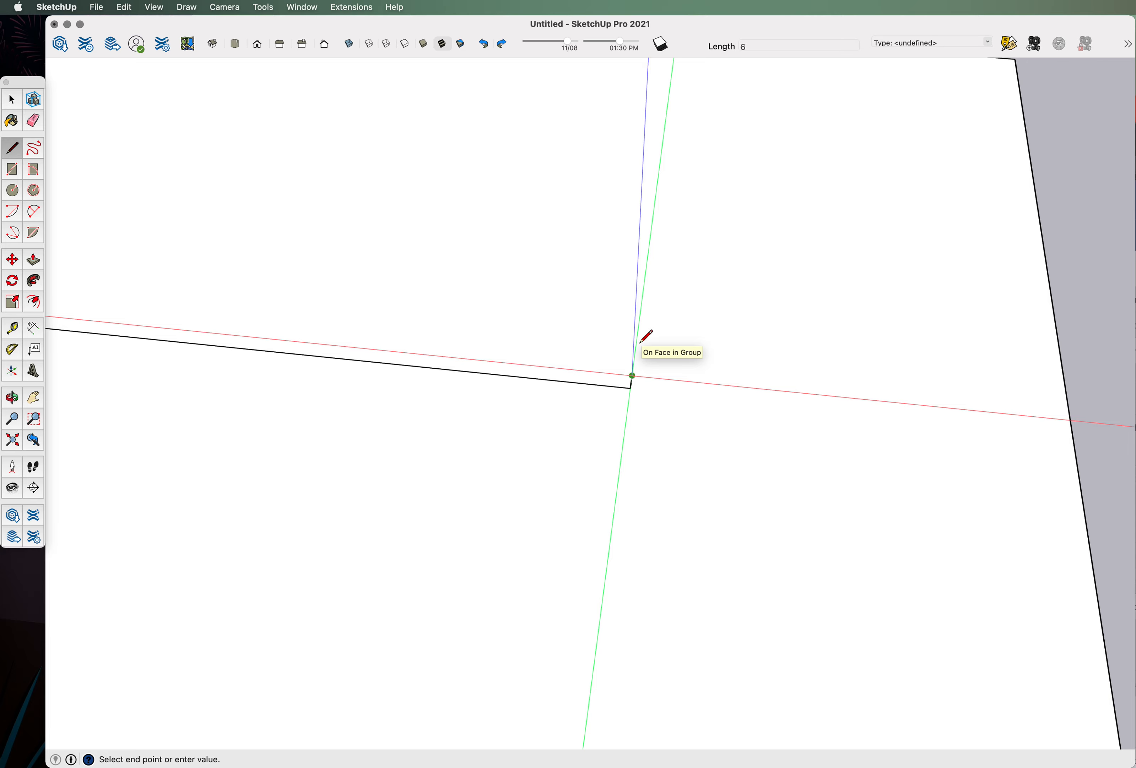
scroll(713, 363, down, 3)
middle_drag(712, 362, 758, 401)
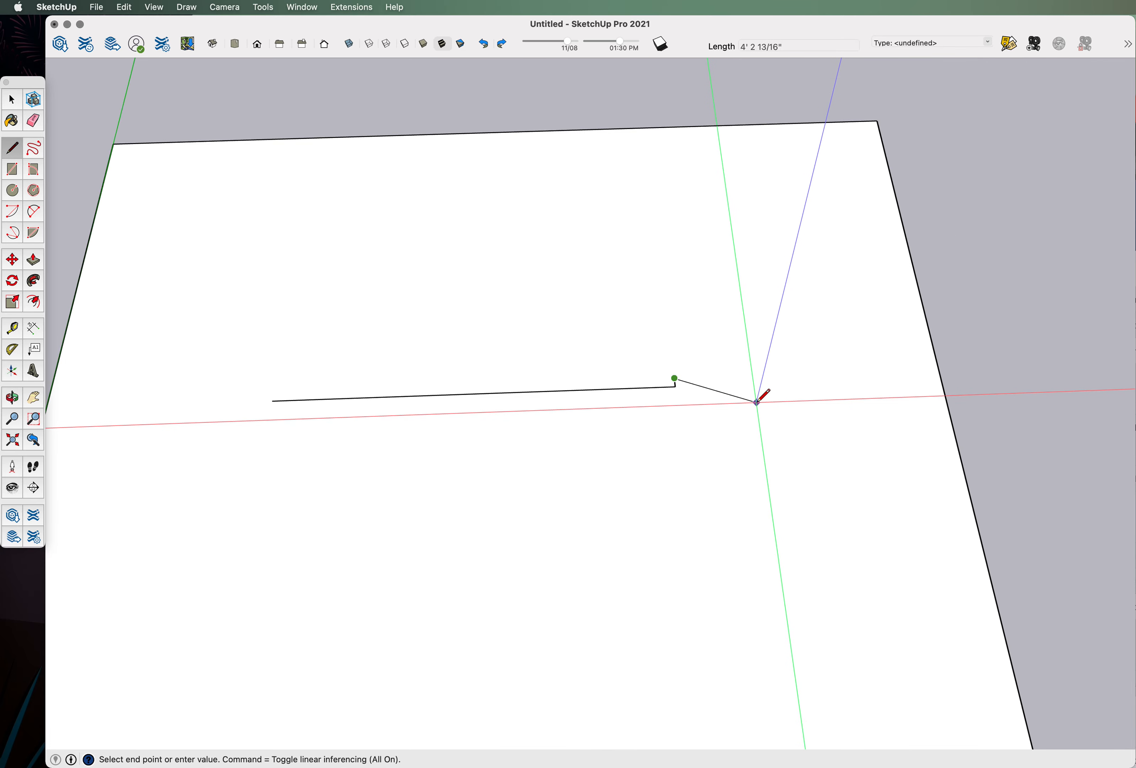
scroll(665, 380, up, 3)
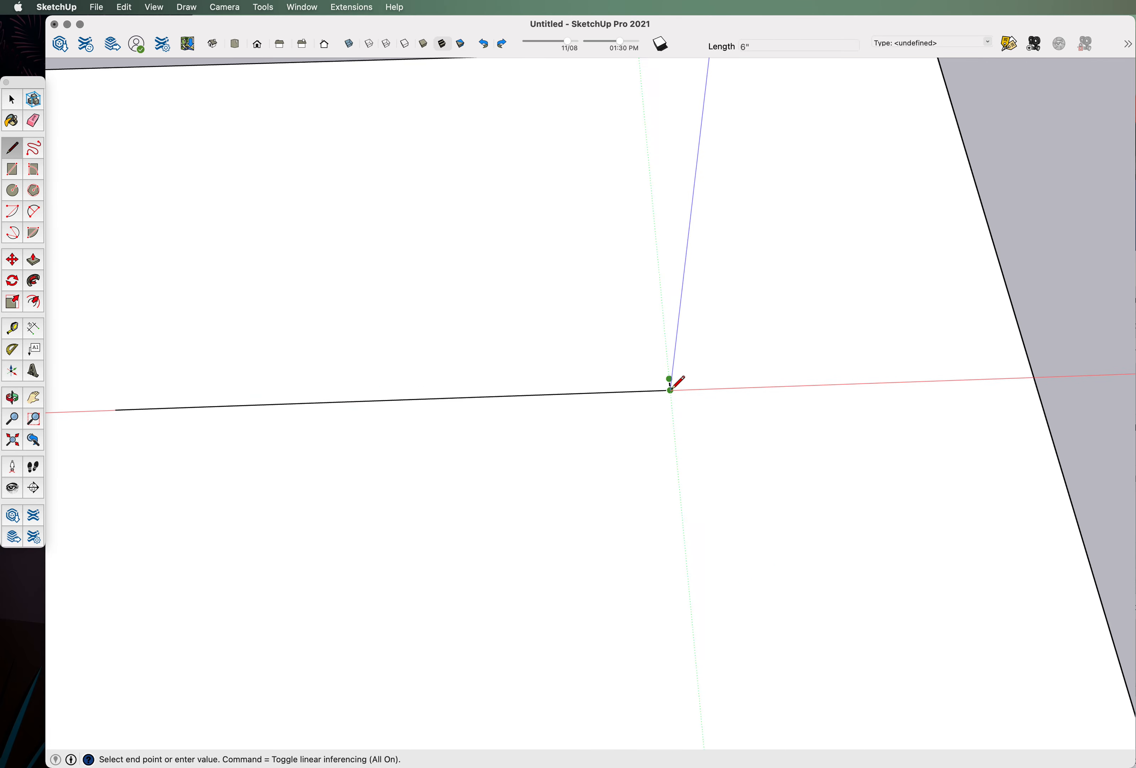
scroll(709, 384, down, 5)
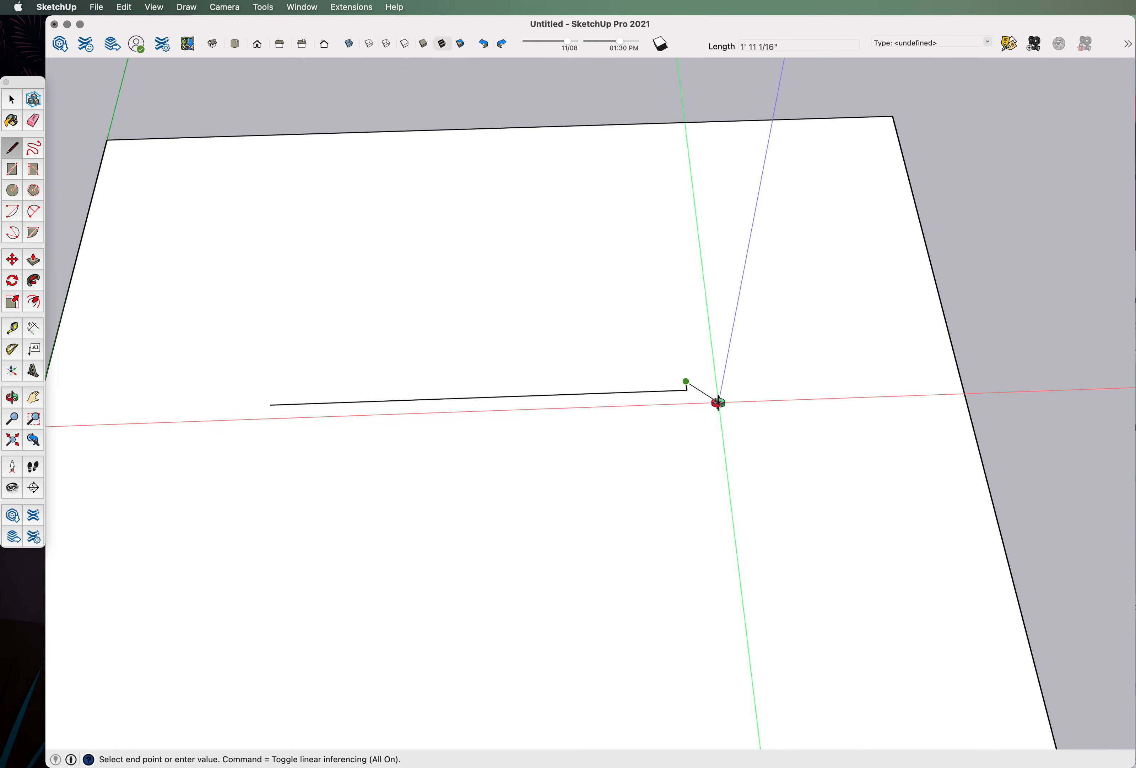
middle_drag(718, 398, 294, 419)
scroll(562, 396, up, 5)
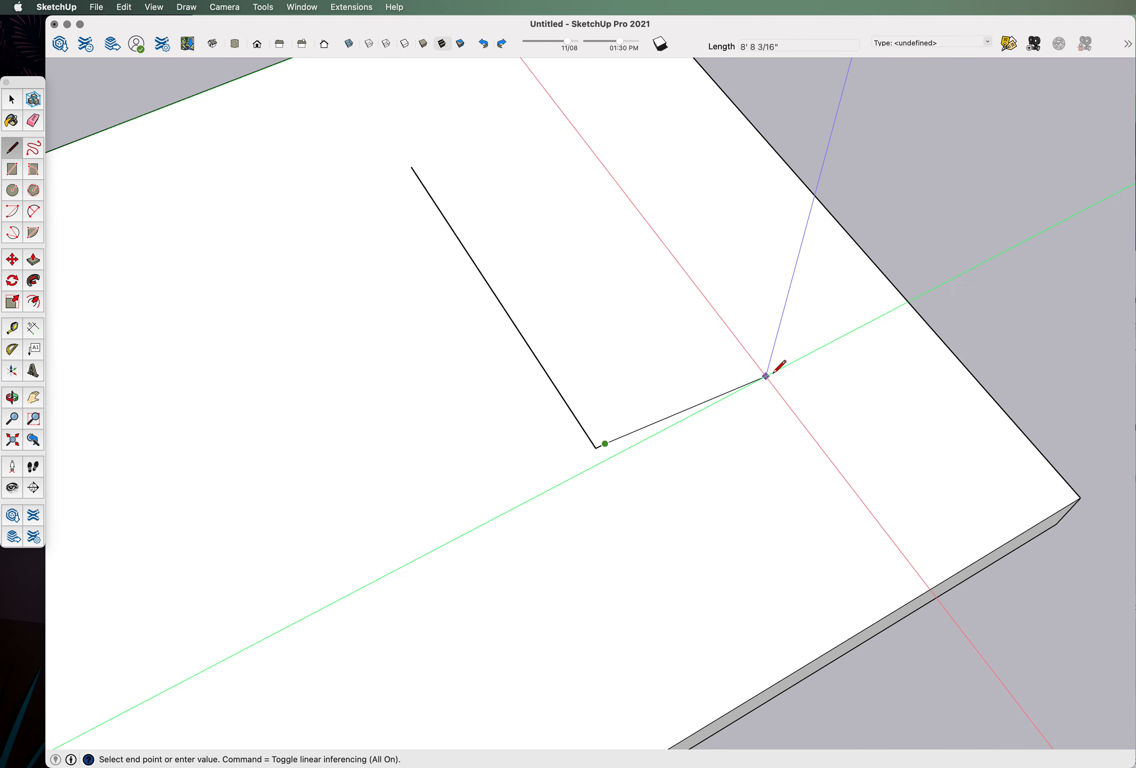
middle_drag(791, 323, 878, 436)
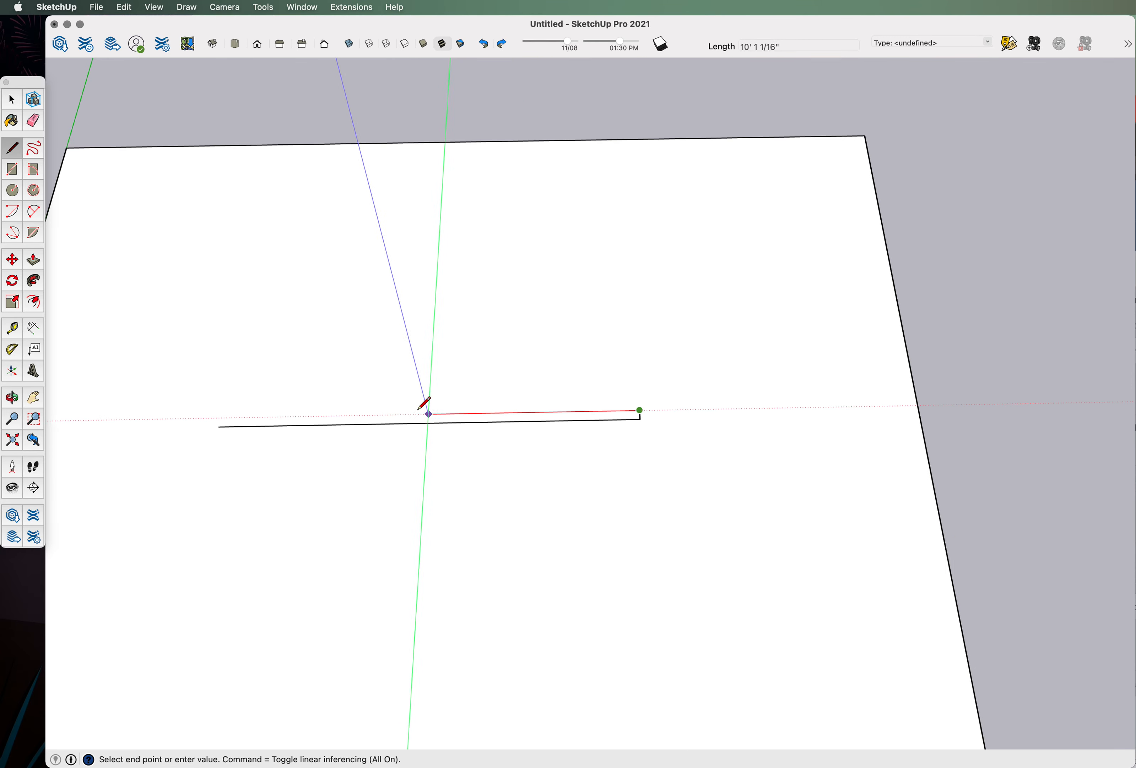
scroll(243, 418, up, 2)
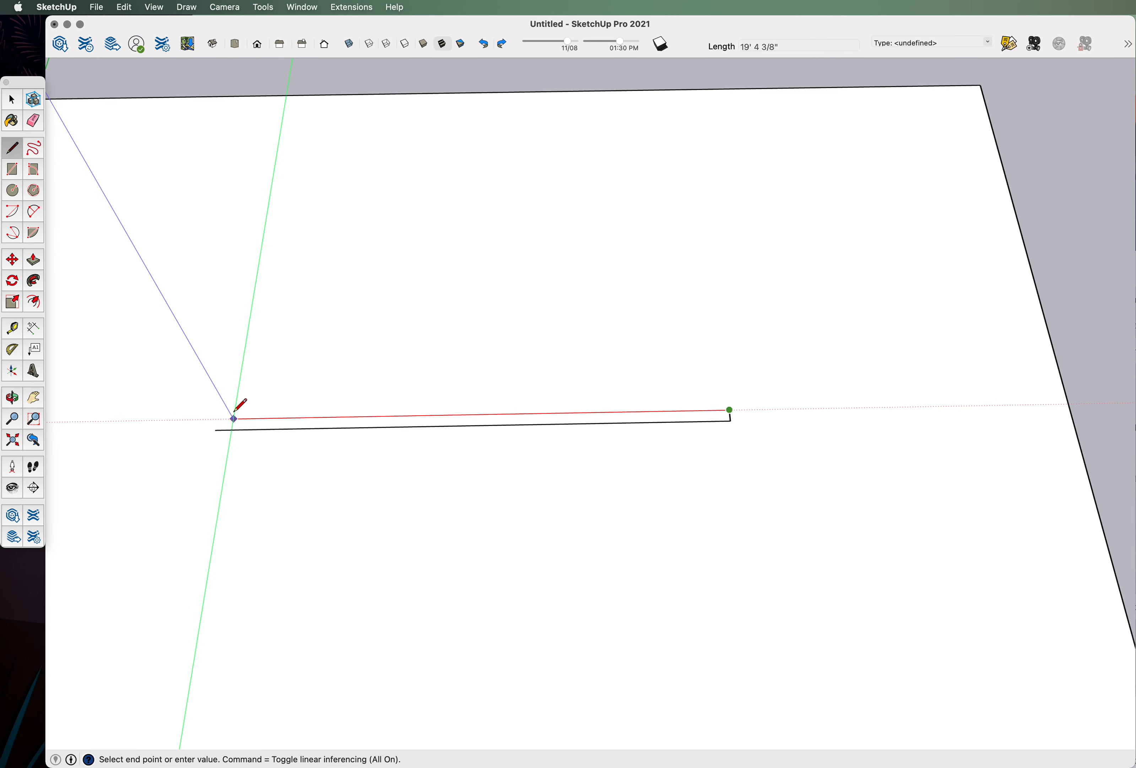
scroll(229, 417, up, 1)
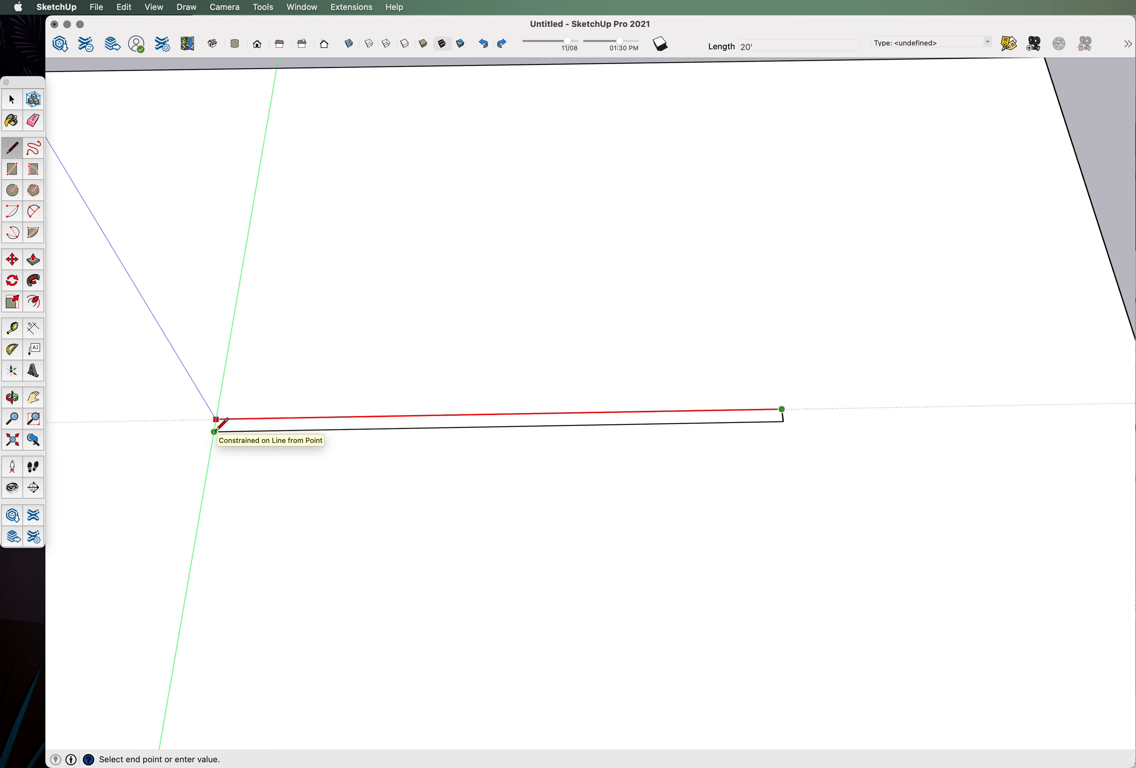
Draw the parallel return line and close the 20' x 6" rectangle at its start.
click(216, 419)
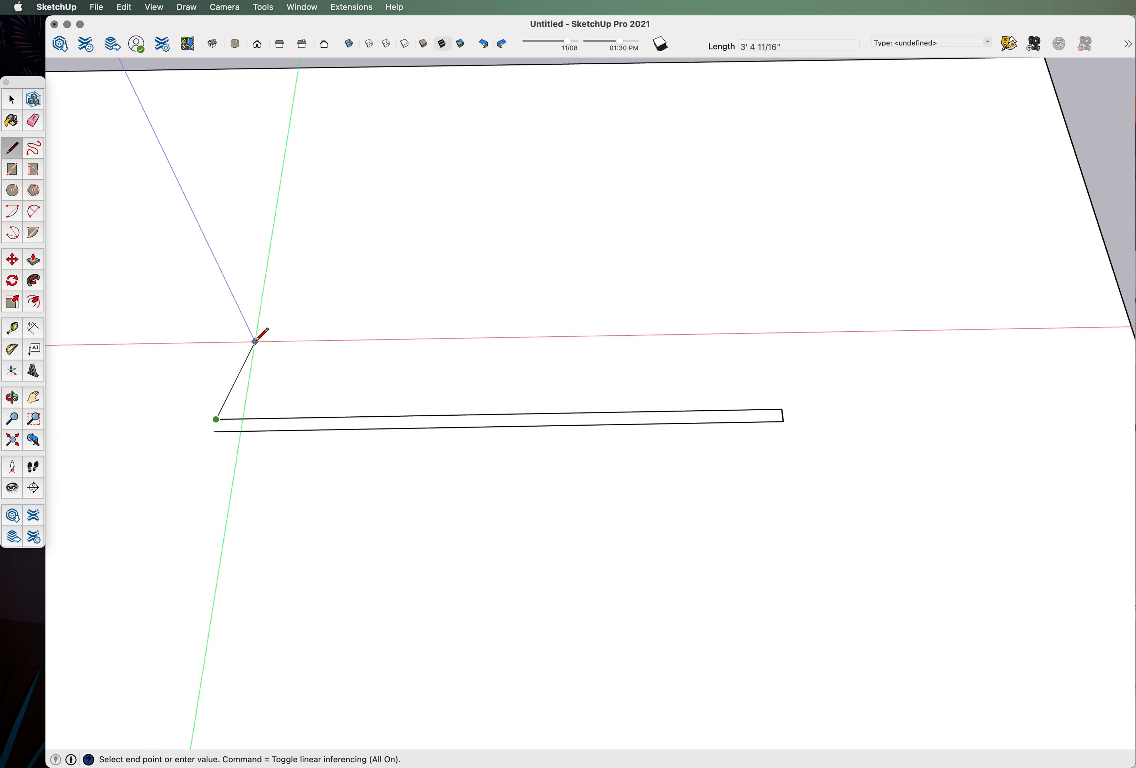
middle_drag(255, 341, 278, 389)
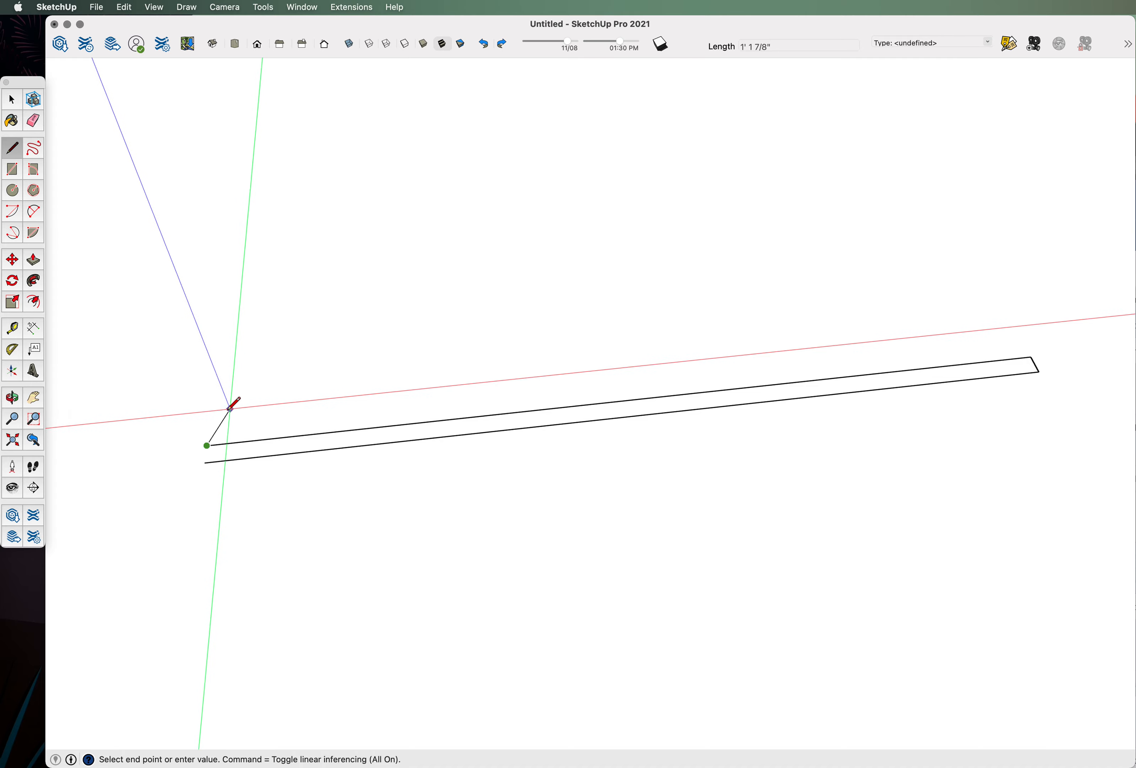
scroll(211, 424, up, 3)
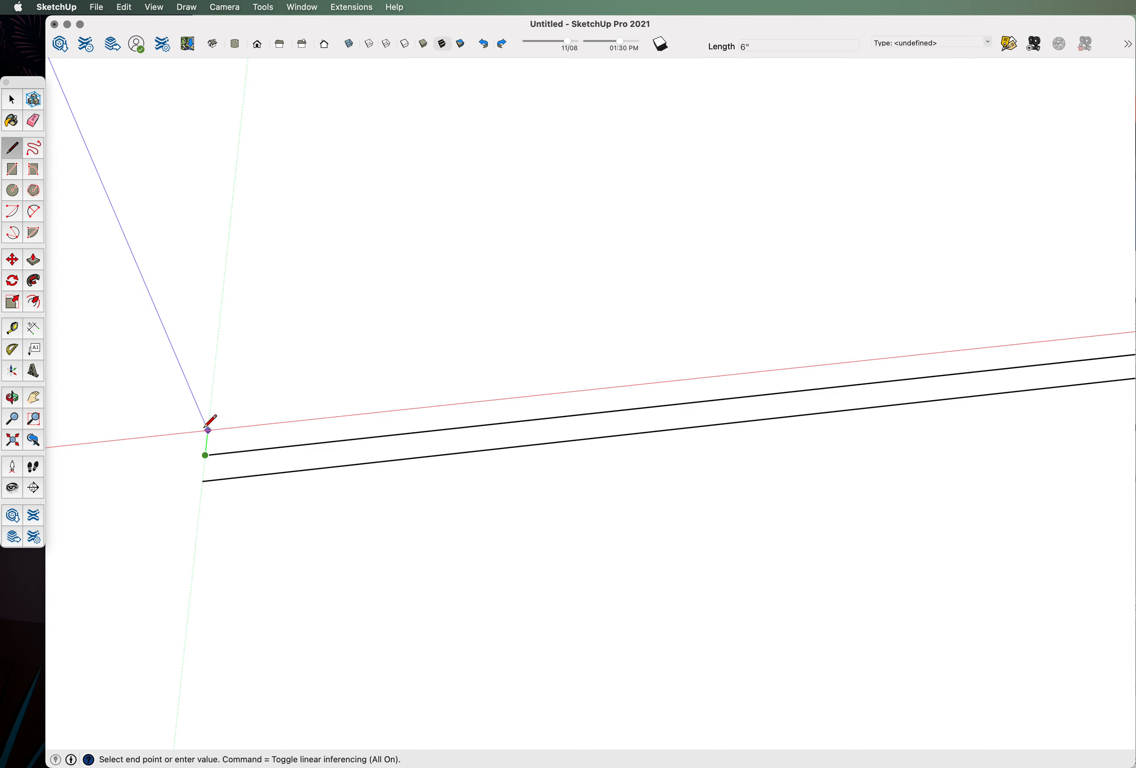
click(202, 481)
scroll(274, 517, down, 5)
mouse_move(604, 495)
middle_down()
mouse_move(594, 518)
mouse_move(478, 514)
mouse_move(505, 543)
mouse_move(464, 553)
mouse_move(436, 357)
mouse_move(480, 523)
mouse_move(700, 332)
mouse_move(589, 410)
mouse_move(556, 584)
middle_up()
scroll(474, 494, down, 3)
Orbit around the slab to inspect the thin wall outline.
scroll(589, 410, down, 5)
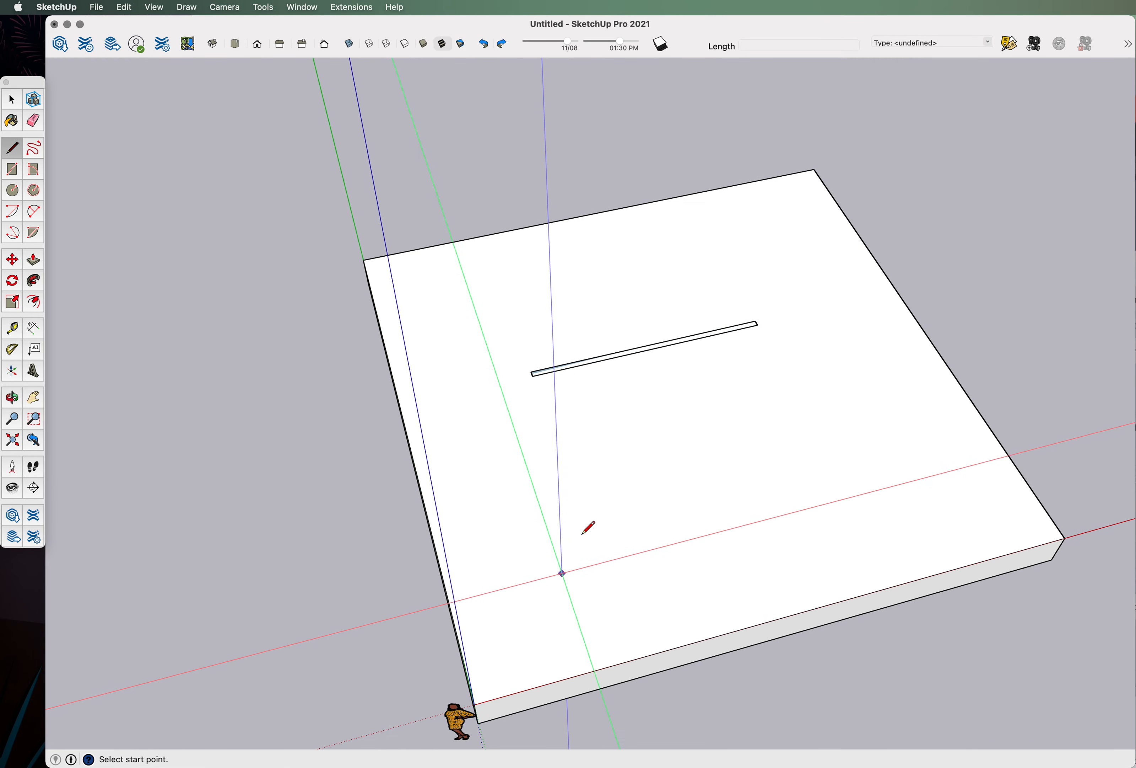
scroll(590, 395, up, 5)
mouse_move(784, 347)
middle_down()
mouse_move(779, 416)
mouse_move(796, 409)
mouse_move(764, 406)
middle_up()
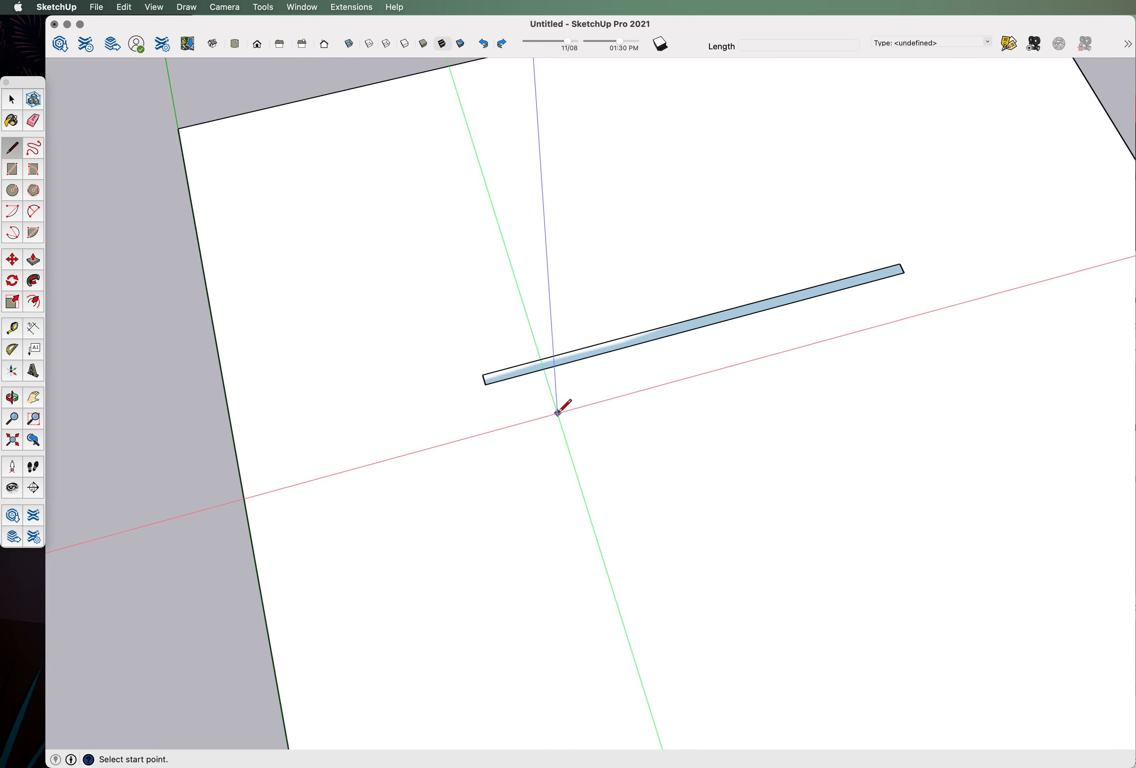
scroll(608, 412, down, 2)
mouse_move(609, 412)
middle_down()
mouse_move(652, 297)
mouse_move(712, 314)
middle_up()
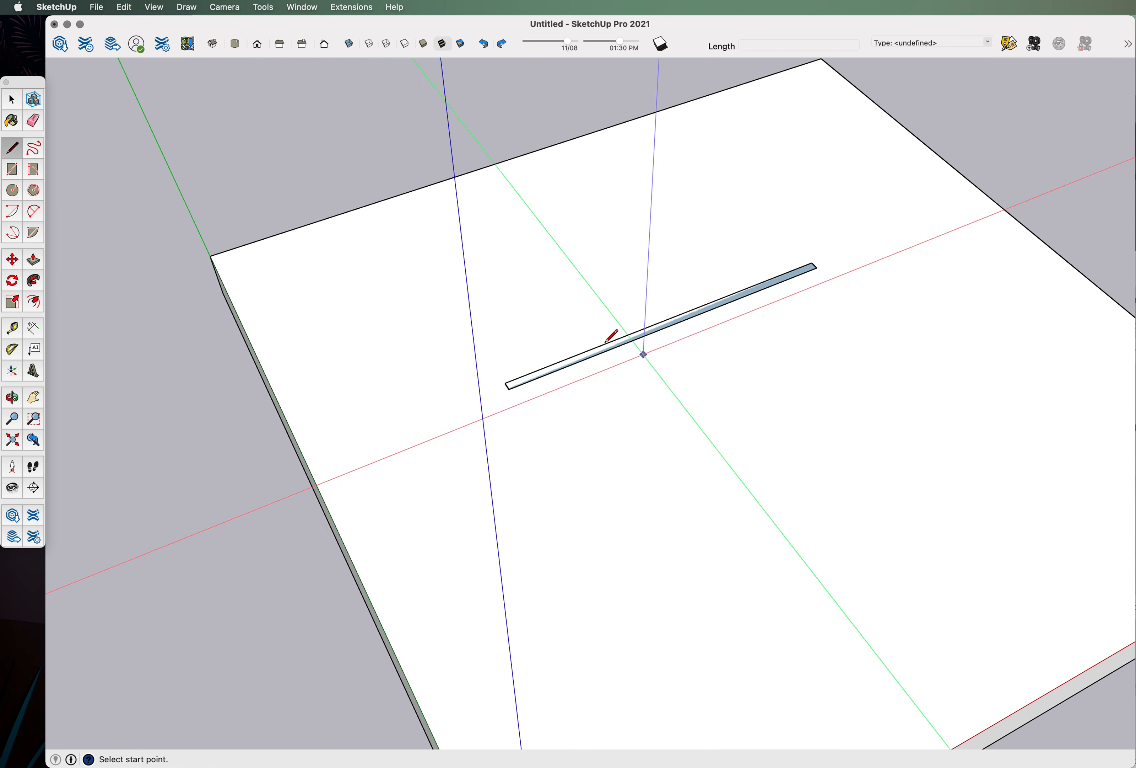
mouse_move(672, 325)
middle_down()
mouse_move(743, 213)
mouse_move(840, 208)
mouse_move(624, 188)
mouse_move(645, 392)
middle_up()
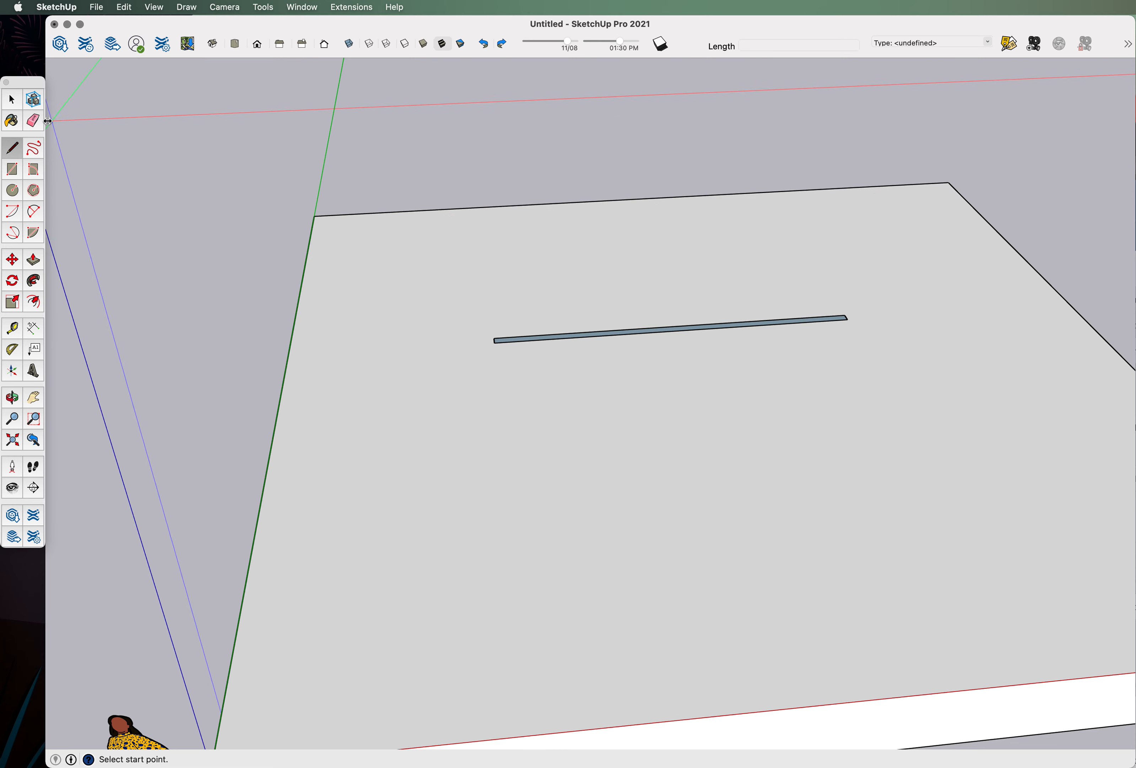
middle_drag(211, 217, 528, 336)
Box-select the thin strip face together with its edges.
scroll(539, 336, up, 5)
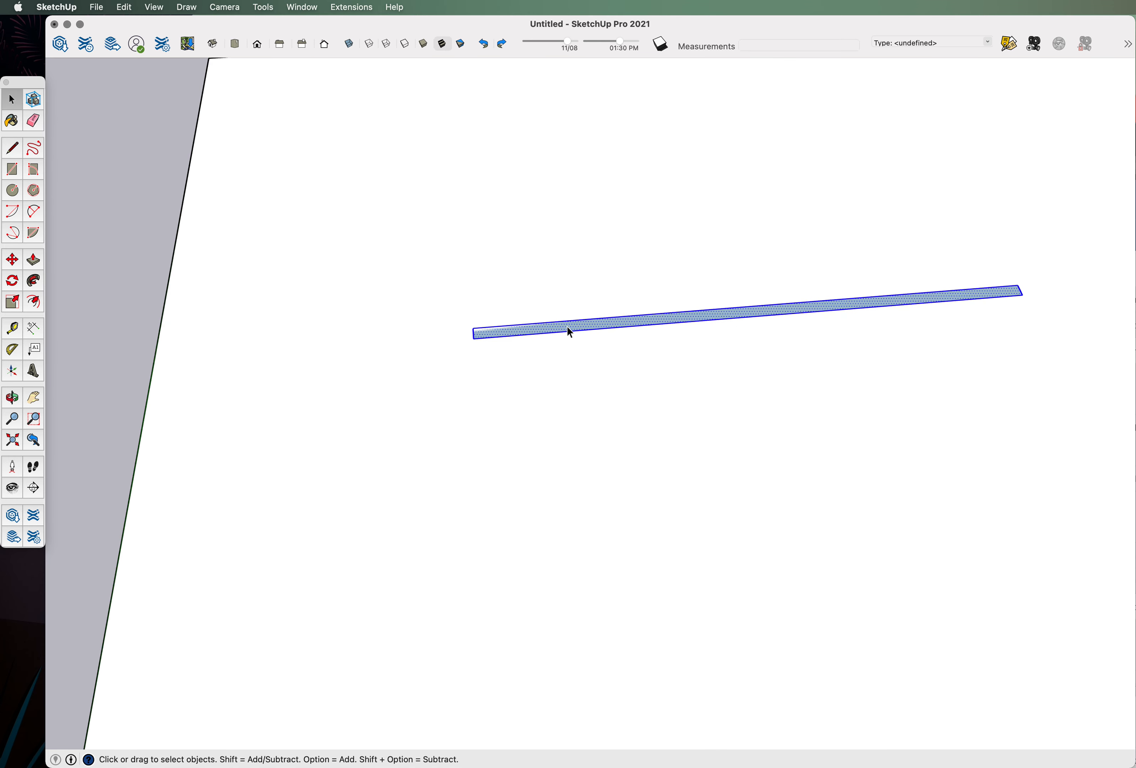
scroll(569, 330, down, 5)
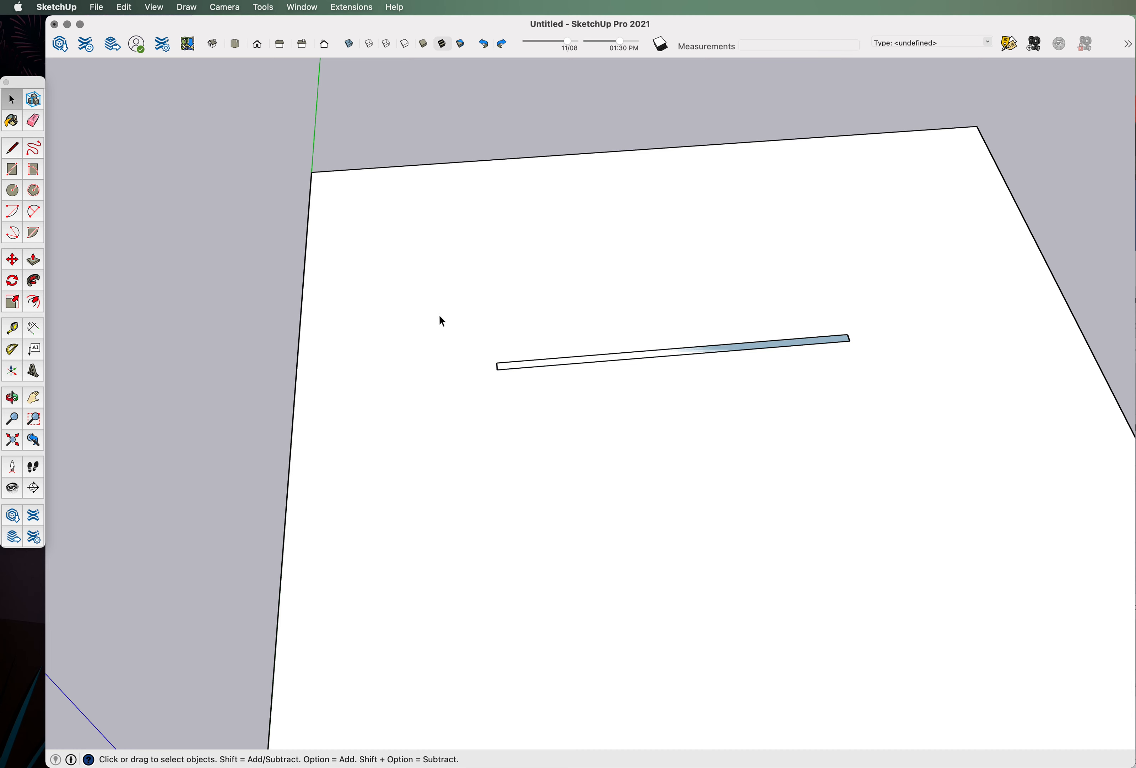
drag(426, 289, 703, 370)
drag(870, 389, 940, 401)
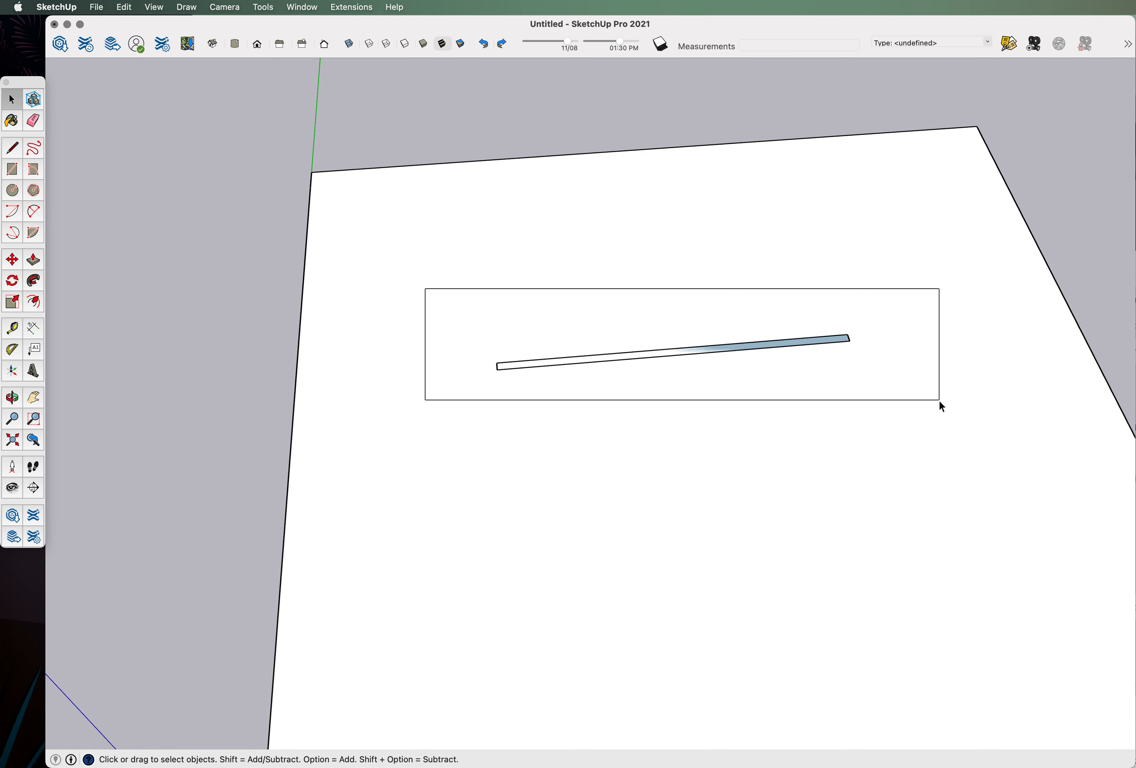
drag(940, 401, 944, 408)
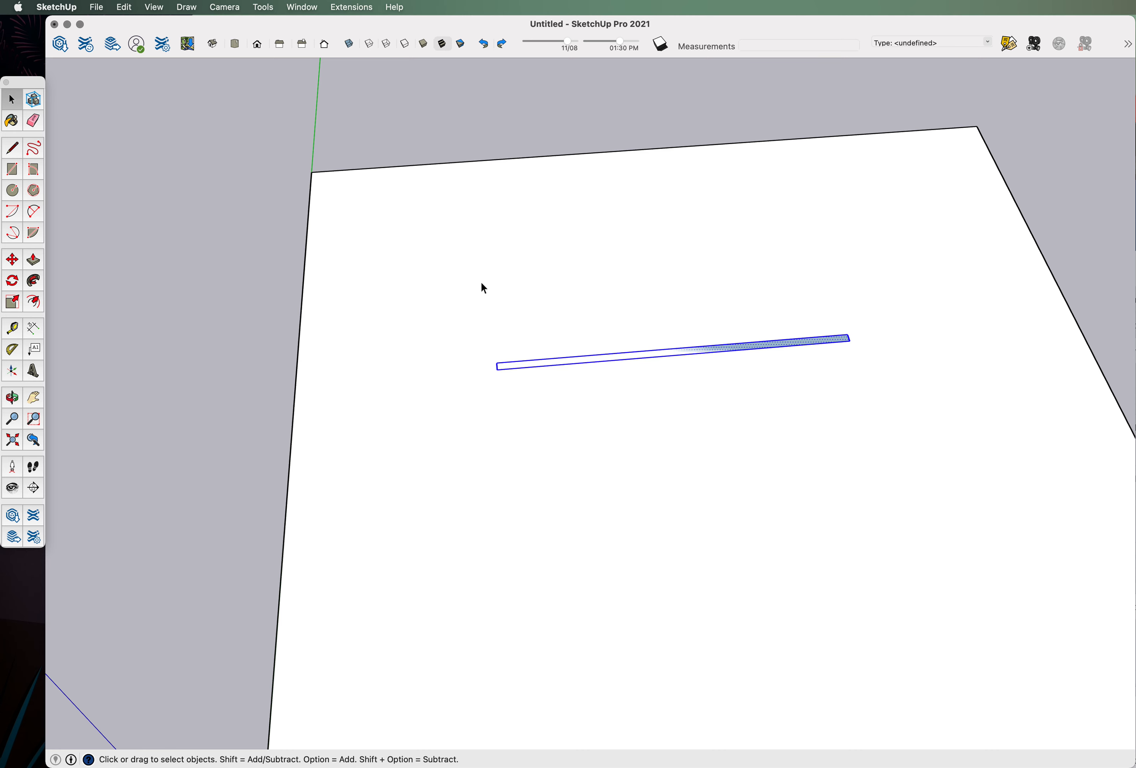
drag(925, 405, 927, 413)
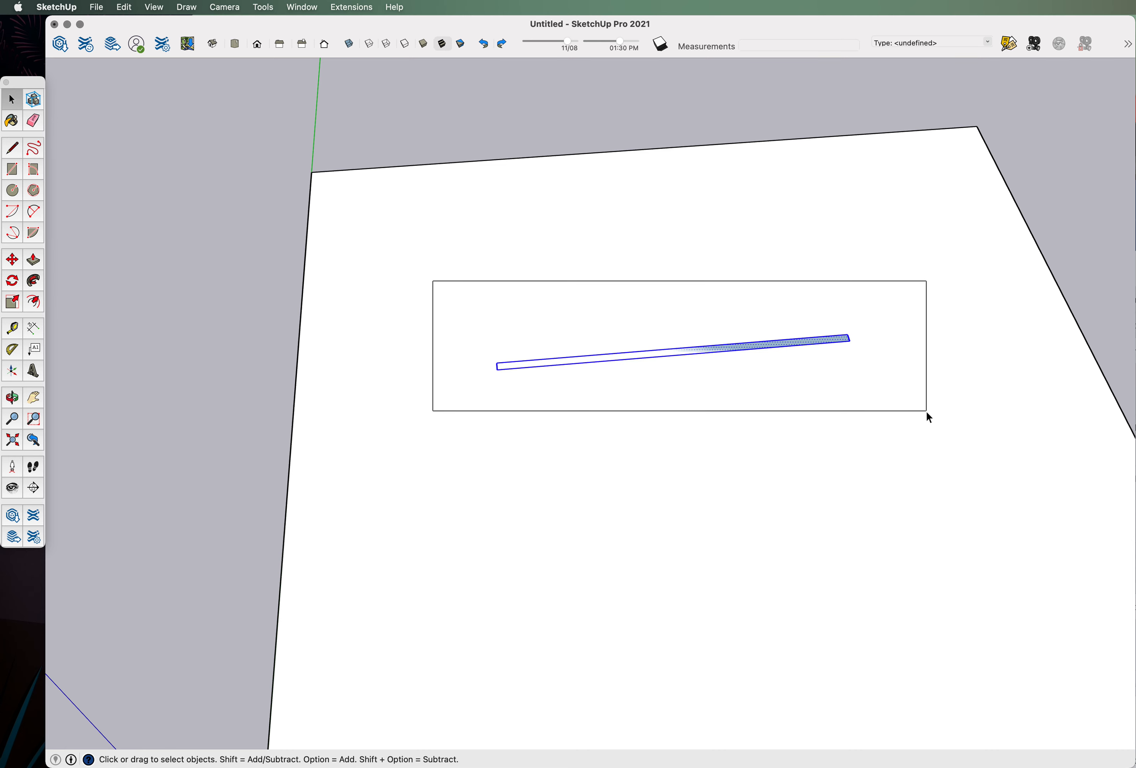
drag(927, 410, 931, 424)
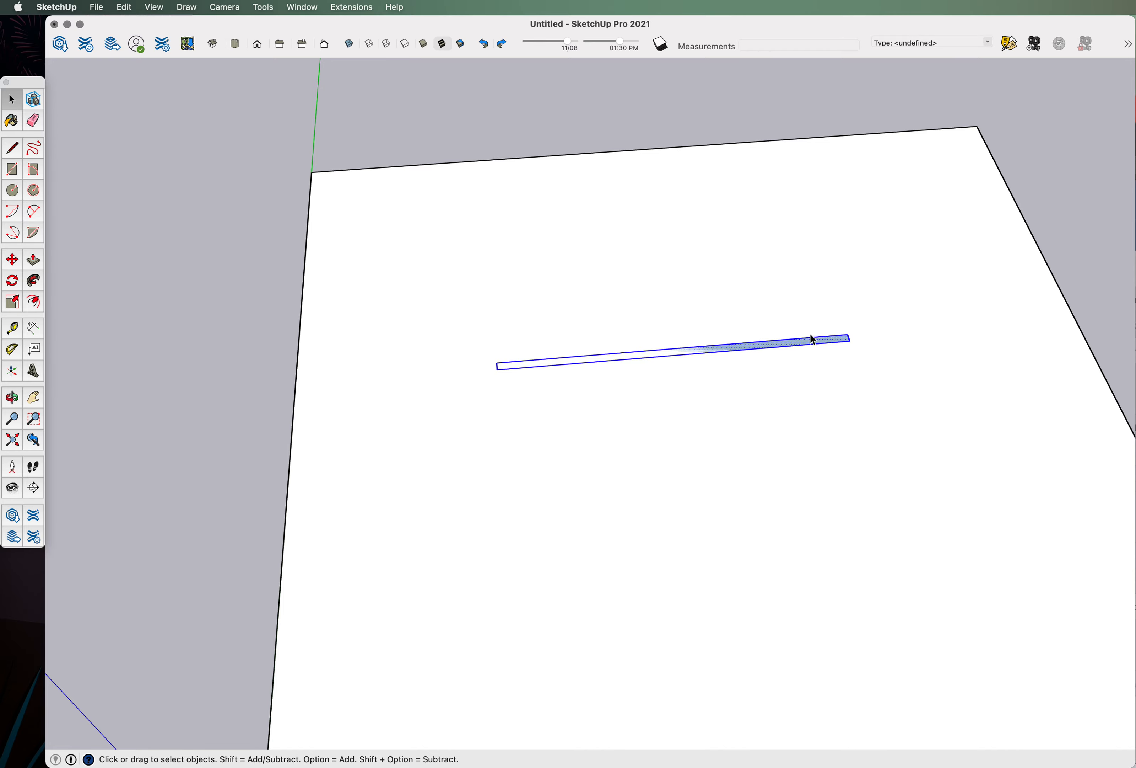
Make the selected strip into its own group.
middle_drag(769, 359, 611, 333)
scroll(613, 338, up, 3)
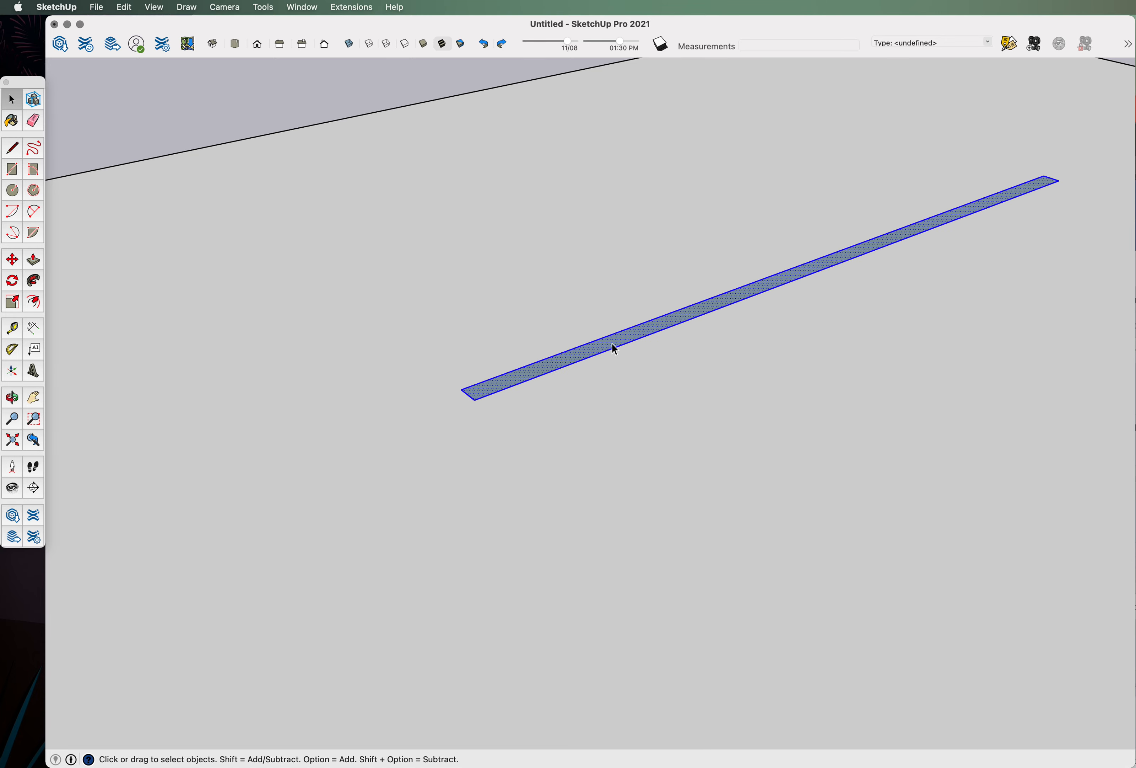
right_click(612, 342)
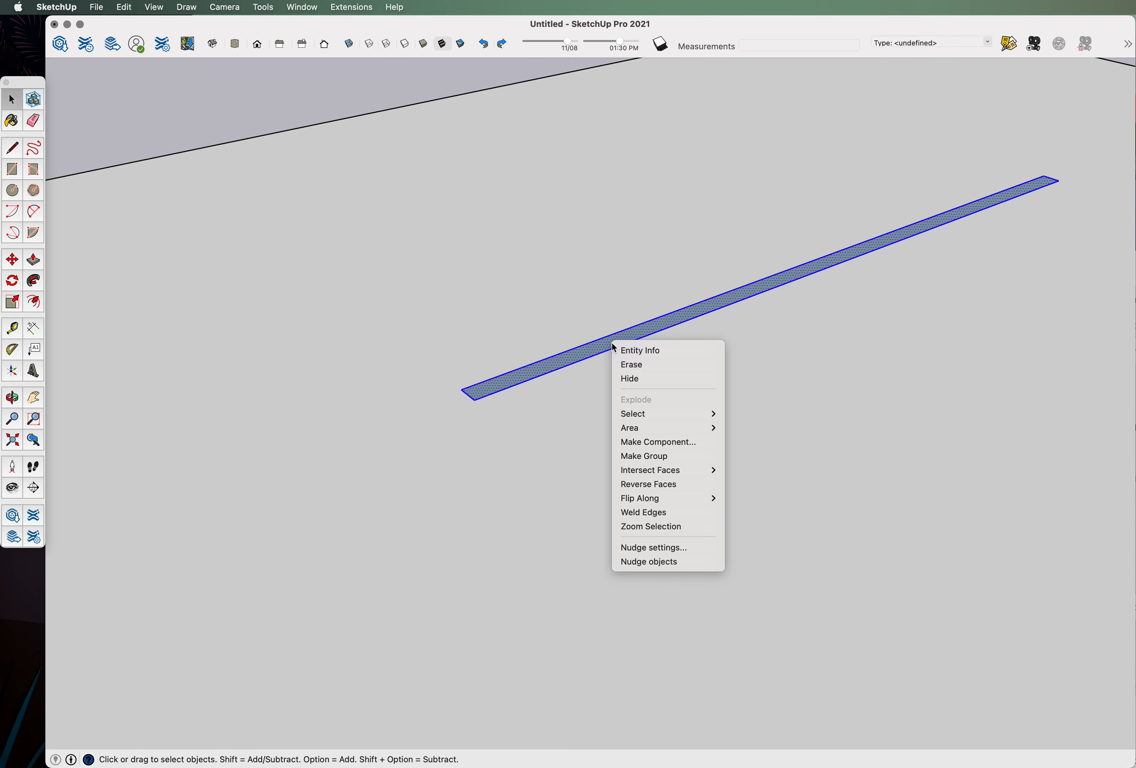
click(647, 456)
scroll(490, 401, down, 4)
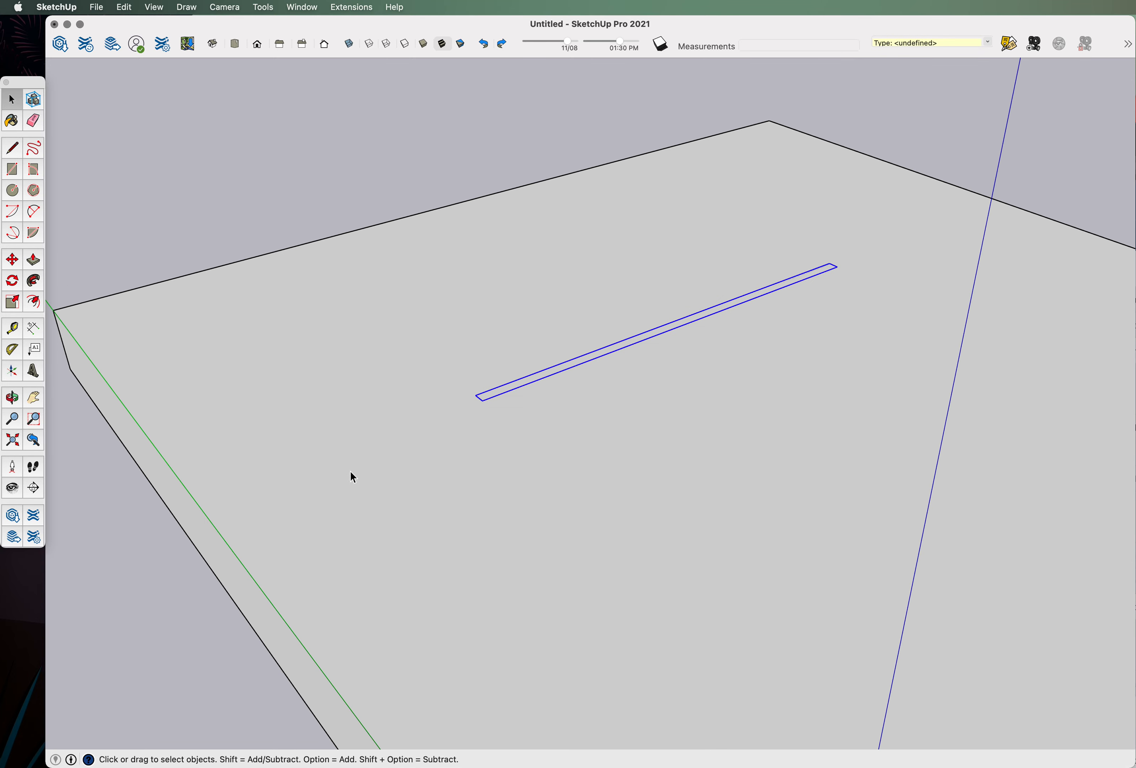
scroll(494, 399, up, 3)
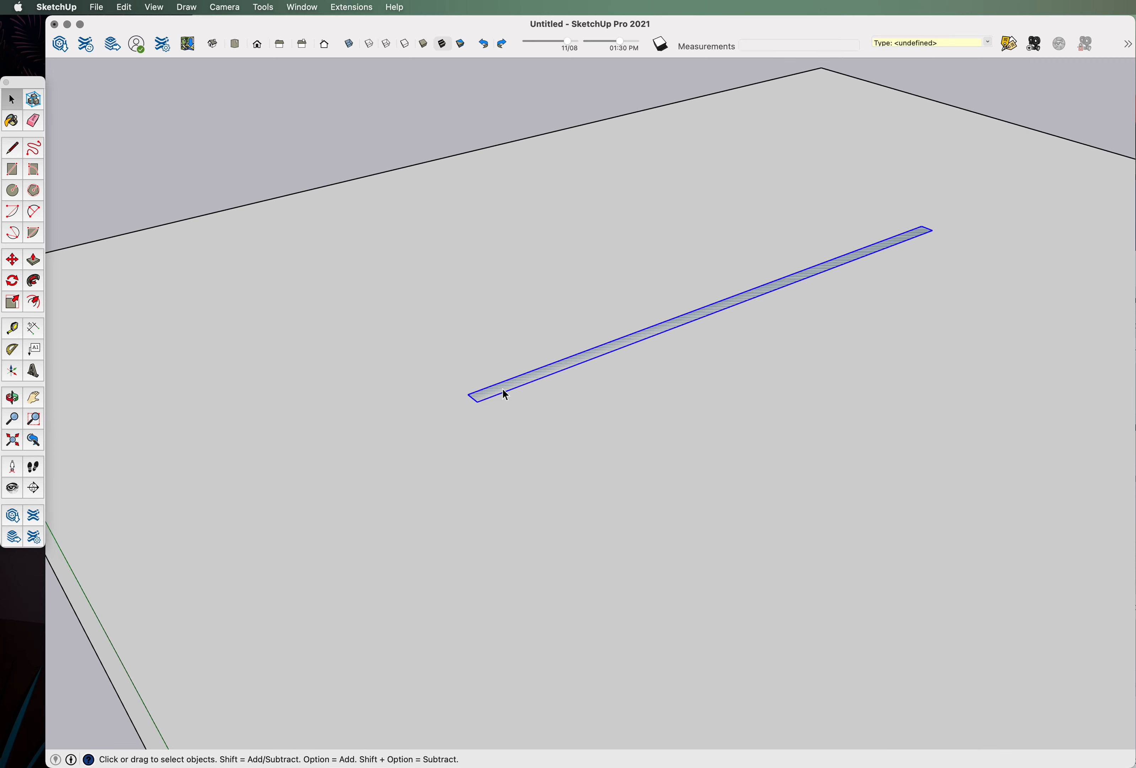
middle_drag(525, 399, 576, 368)
Inside the strip group, push/pull the strip up 10' into a wall.
double_click(569, 367)
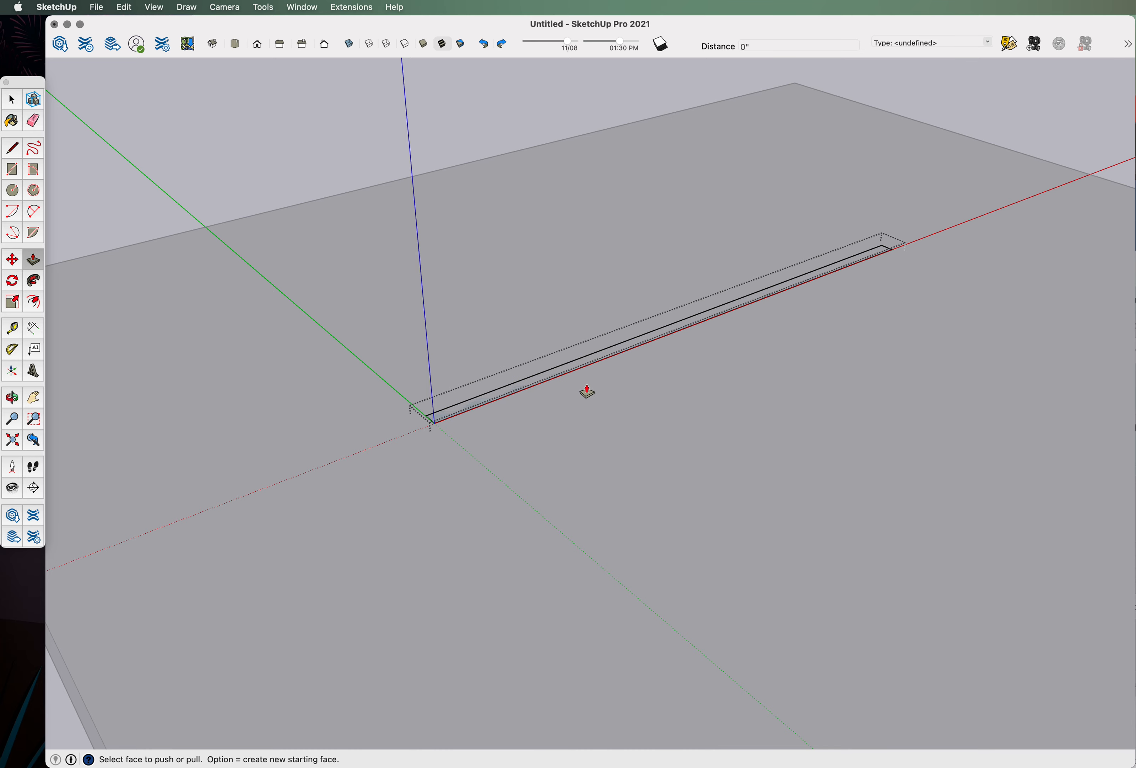
middle_drag(560, 421, 550, 380)
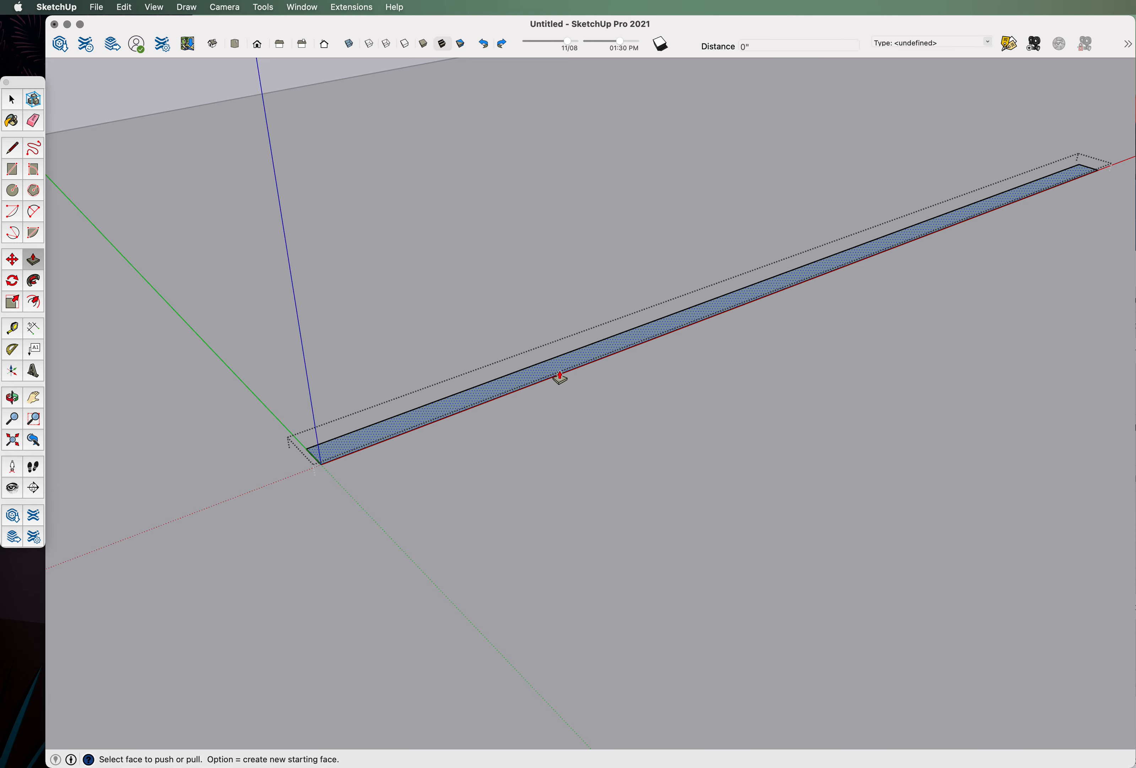
drag(550, 376, 518, 208)
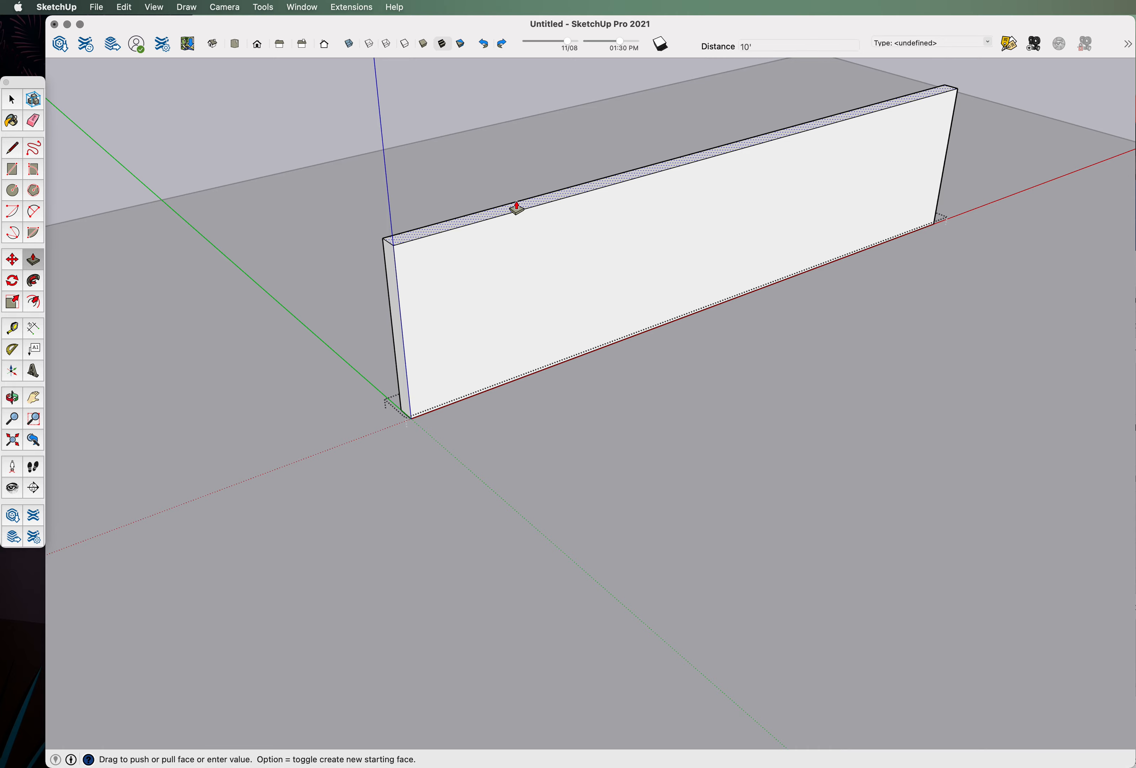
key(Return)
scroll(442, 632, down, 6)
middle_drag(589, 554, 335, 376)
scroll(611, 464, down, 5)
middle_drag(611, 464, 685, 581)
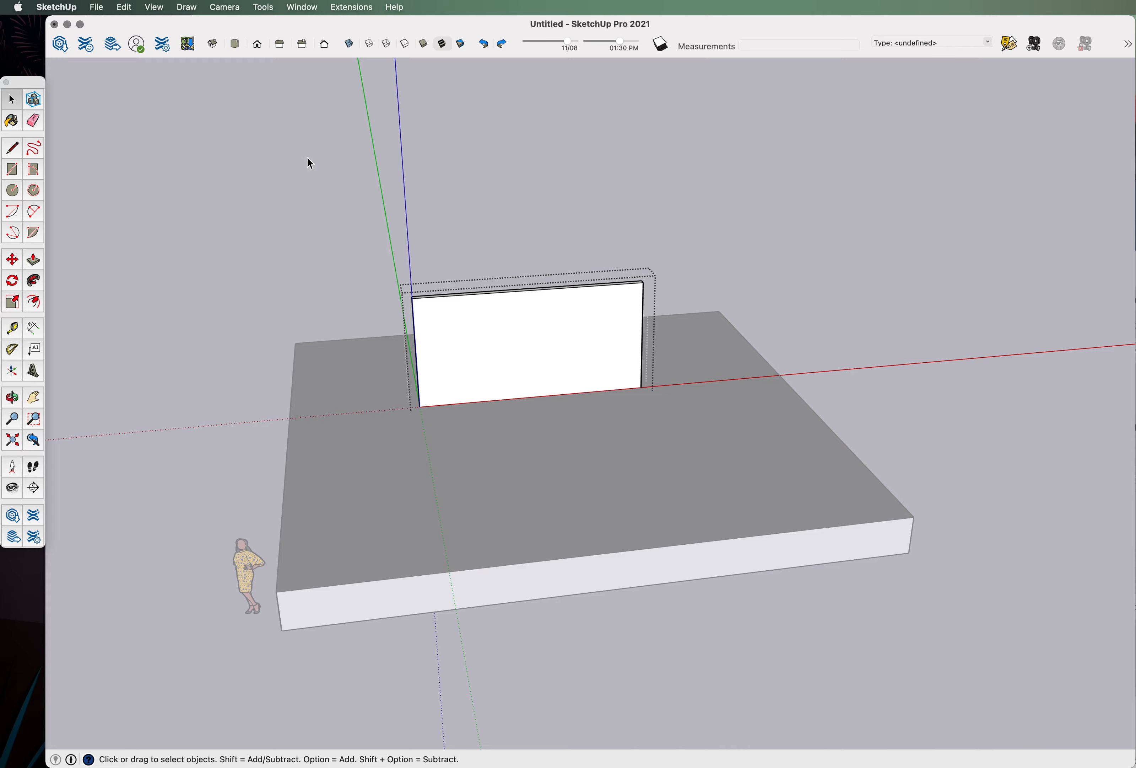
Move the scale figure by its base onto the slab in front of the wall.
middle_drag(408, 249, 457, 510)
scroll(386, 553, up, 3)
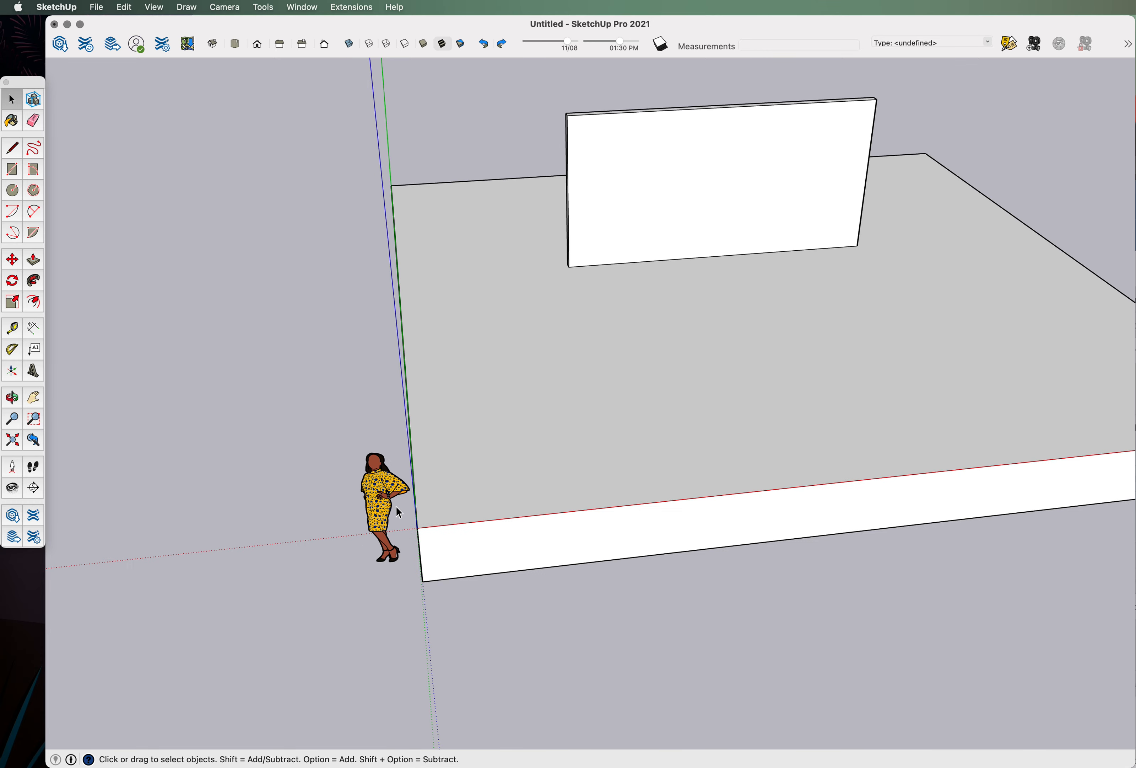
scroll(386, 582, up, 3)
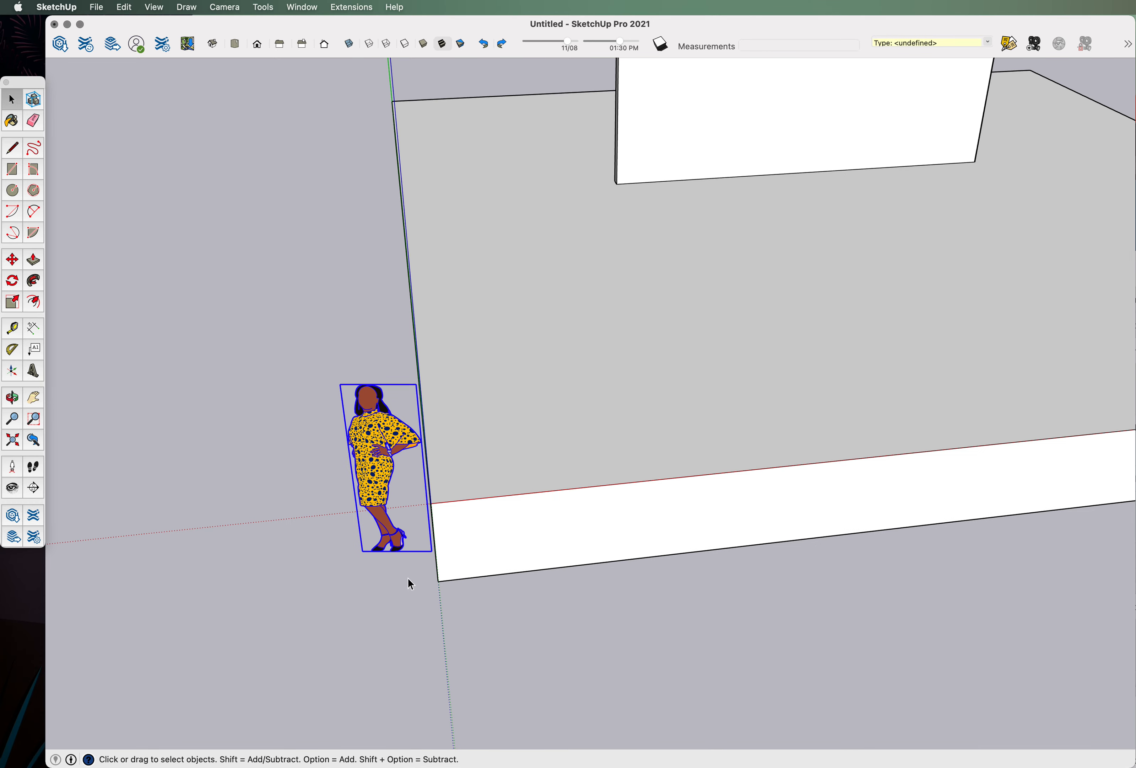
click(8, 264)
scroll(386, 533, up, 10)
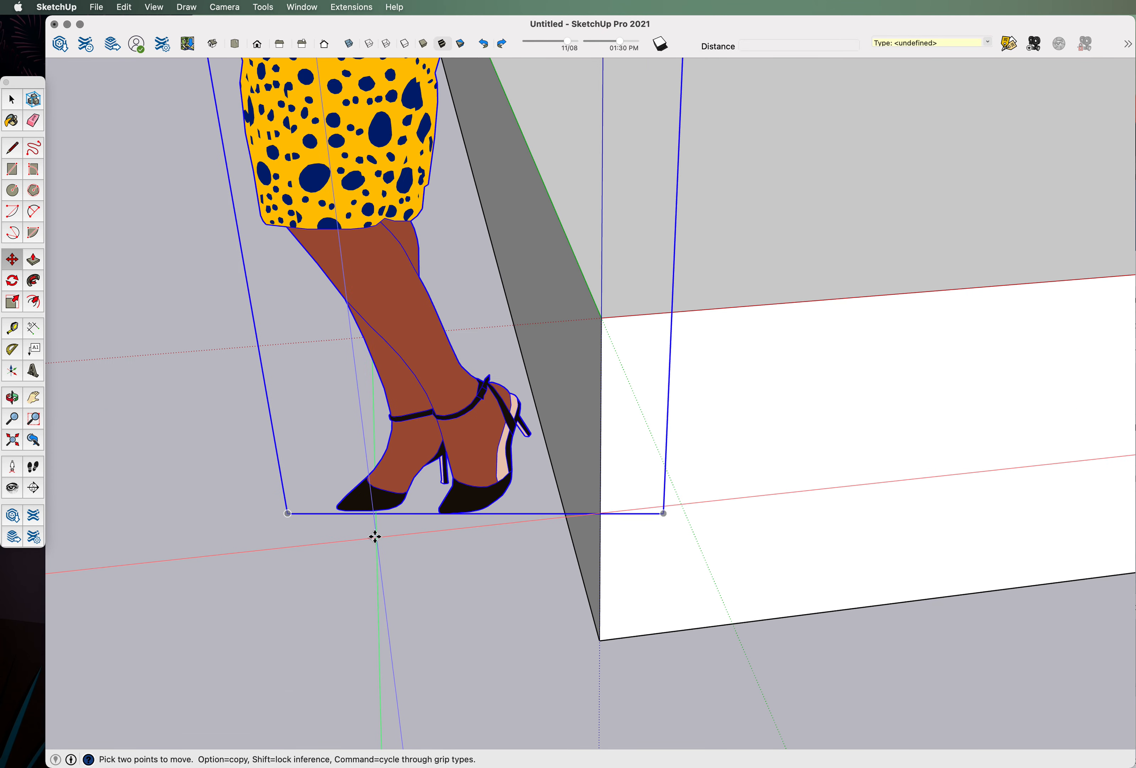
scroll(501, 510, up, 3)
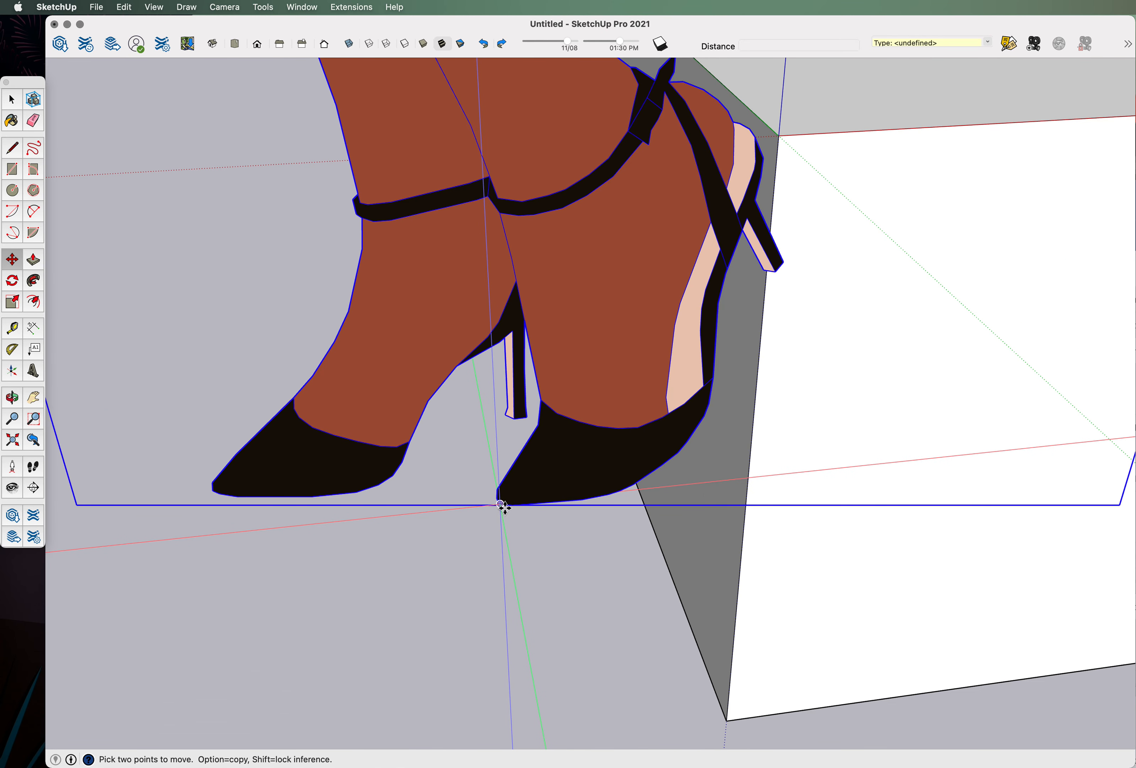
click(500, 507)
scroll(494, 529, down, 10)
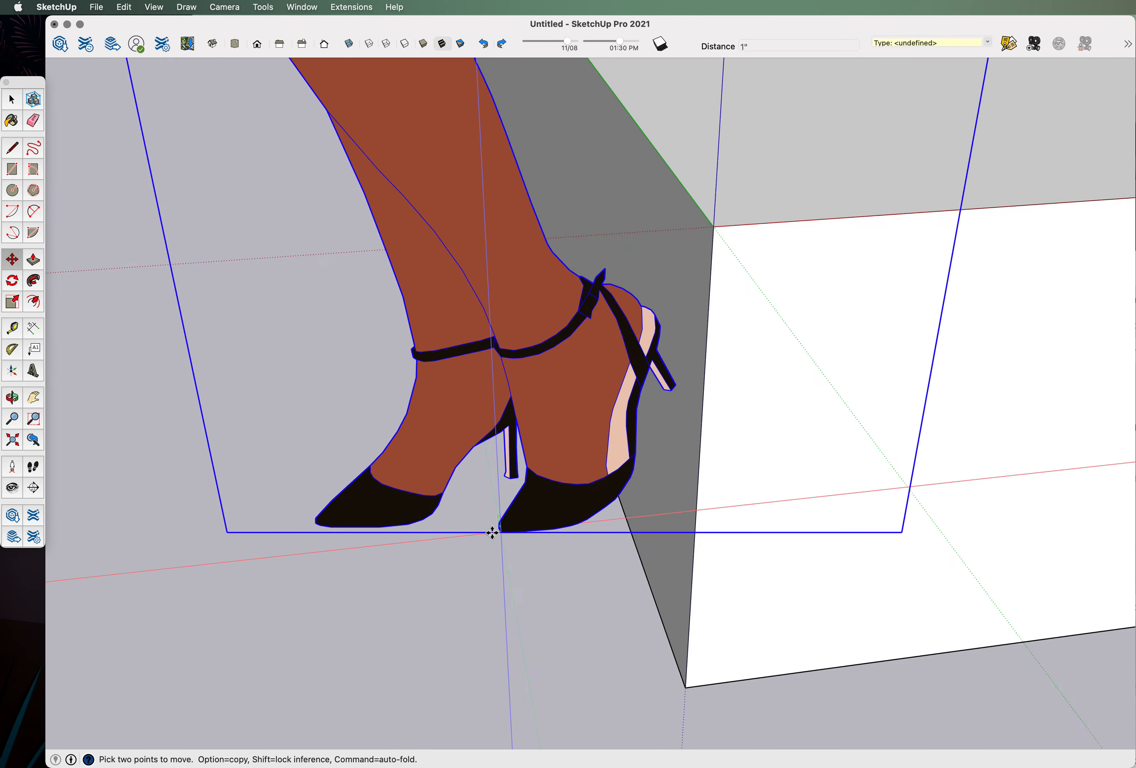
scroll(410, 563, down, 5)
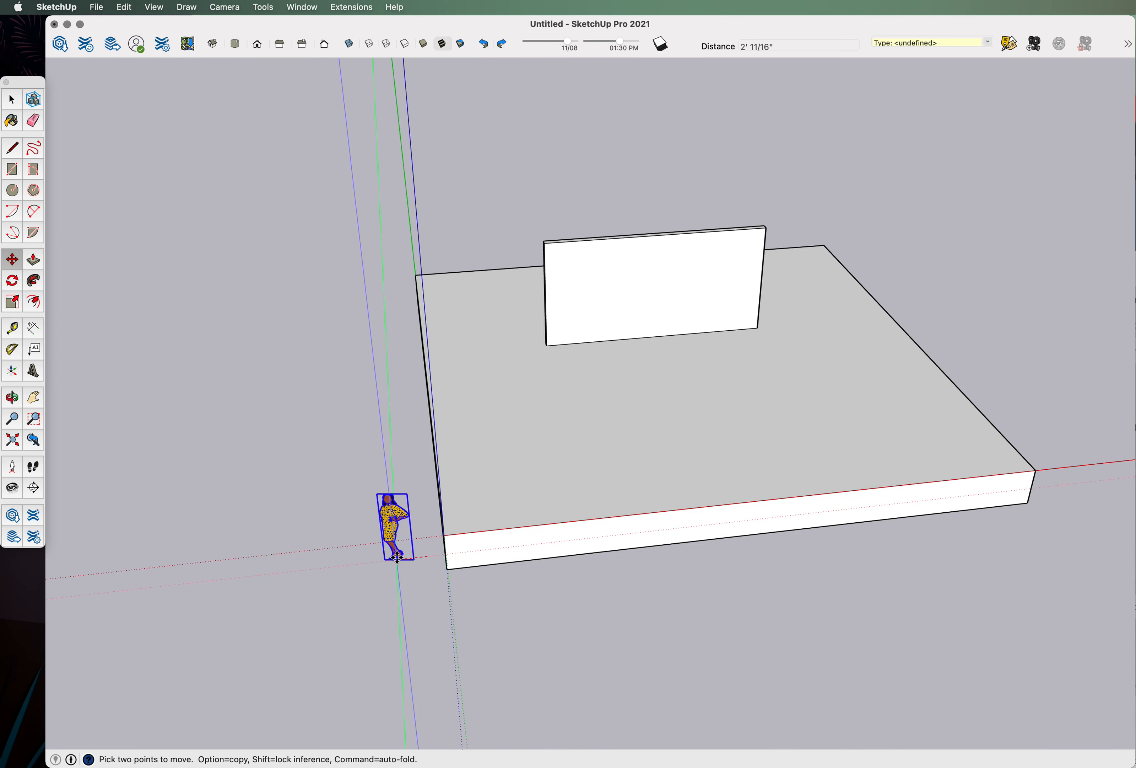
scroll(402, 554, down, 3)
scroll(611, 412, up, 5)
scroll(608, 411, up, 3)
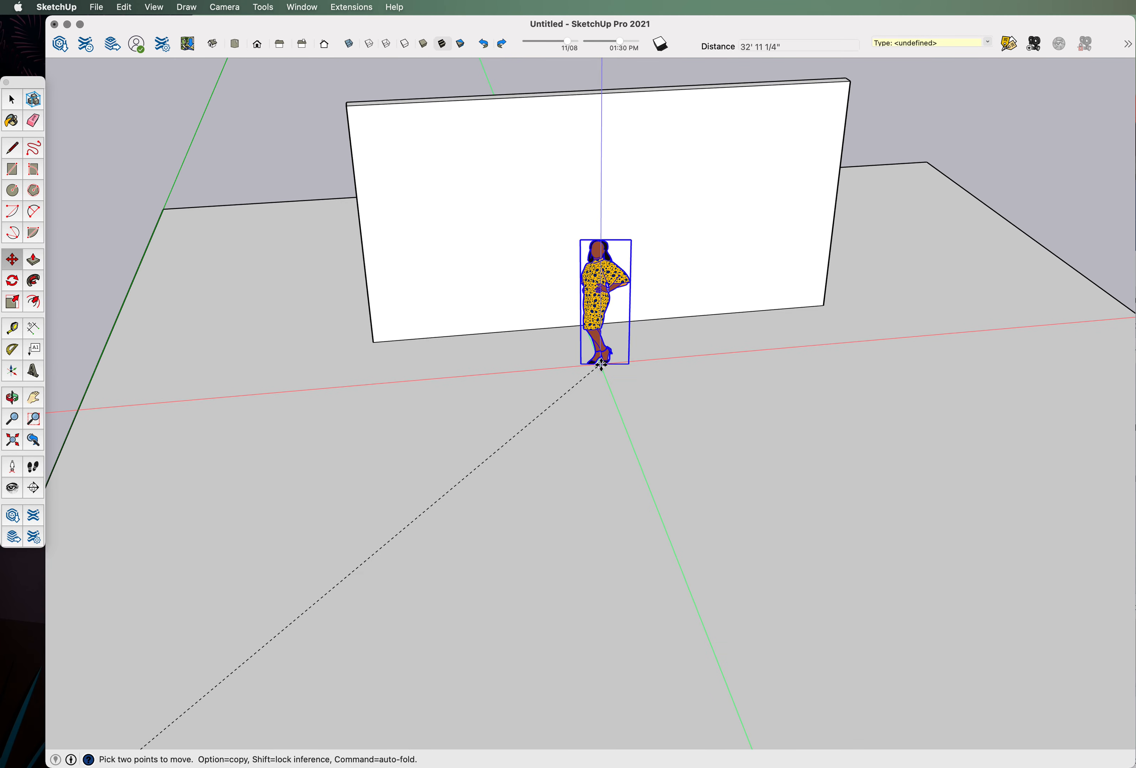
click(658, 391)
Orbit to a low front view of the wall and figure.
middle_drag(464, 528, 605, 502)
key(q)
scroll(612, 415, up, 3)
middle_drag(612, 416, 649, 292)
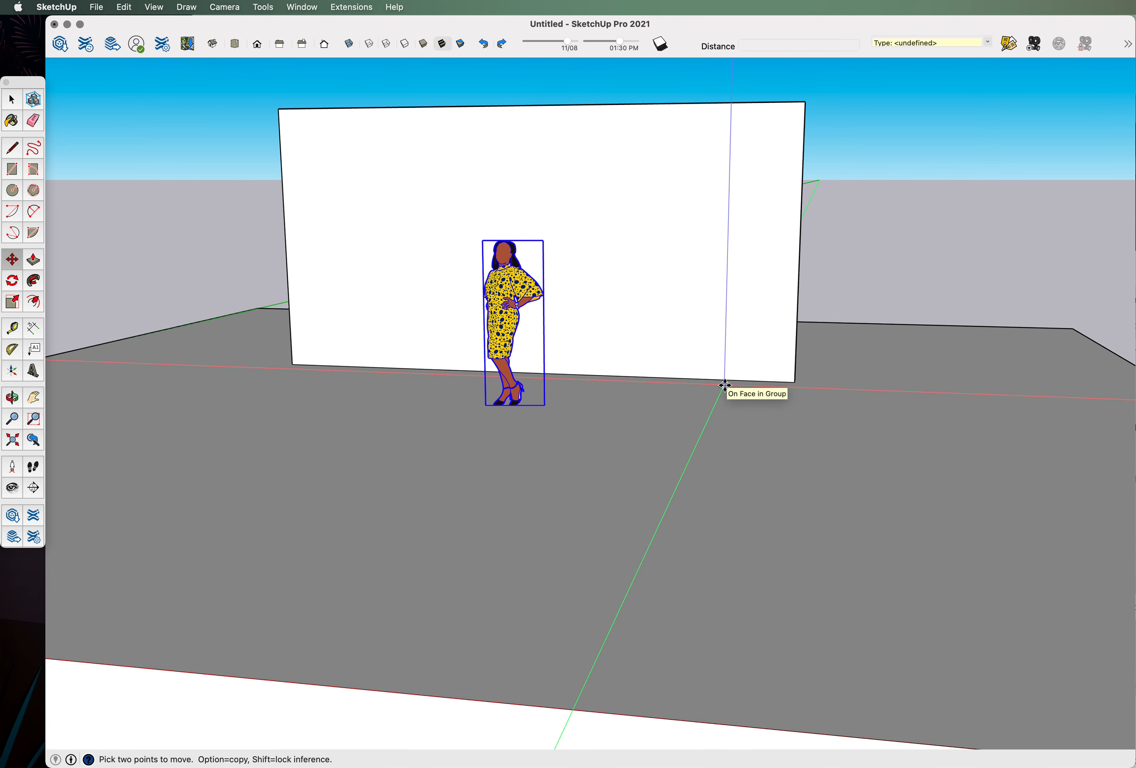
middle_drag(621, 390, 743, 434)
scroll(743, 434, down, 3)
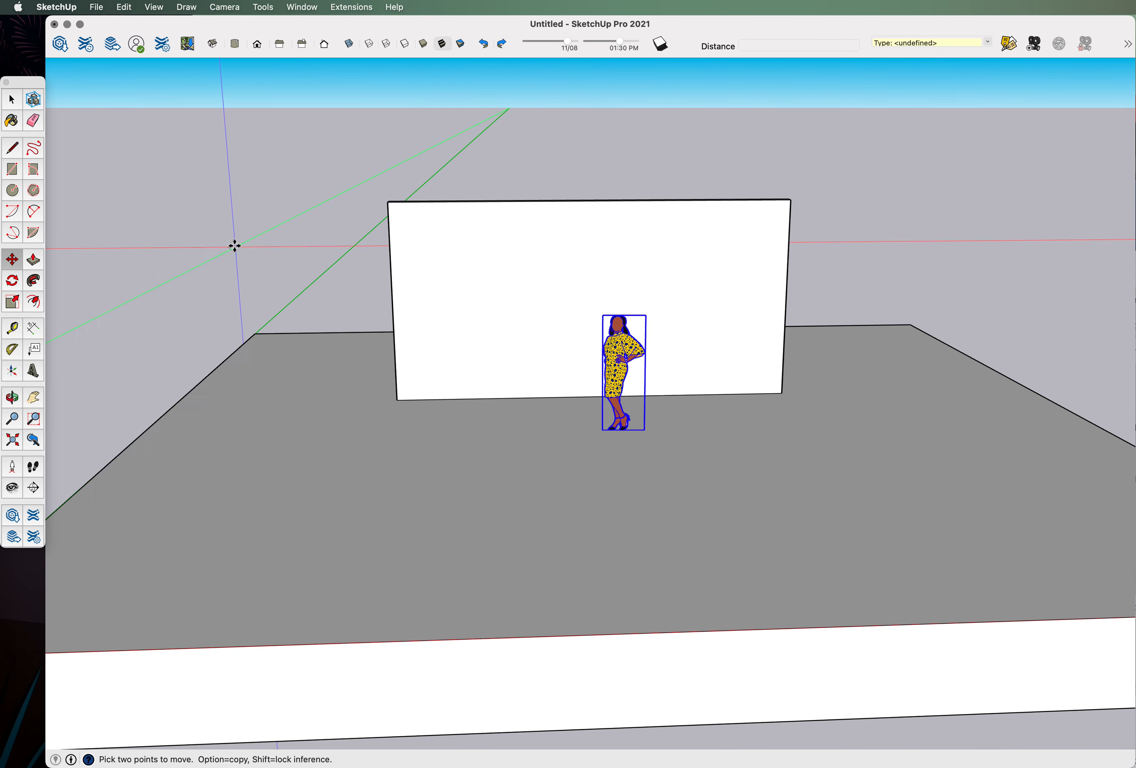
Draw a 16' x 6" rectangle from the wall's left corner toward the slab front.
click(12, 170)
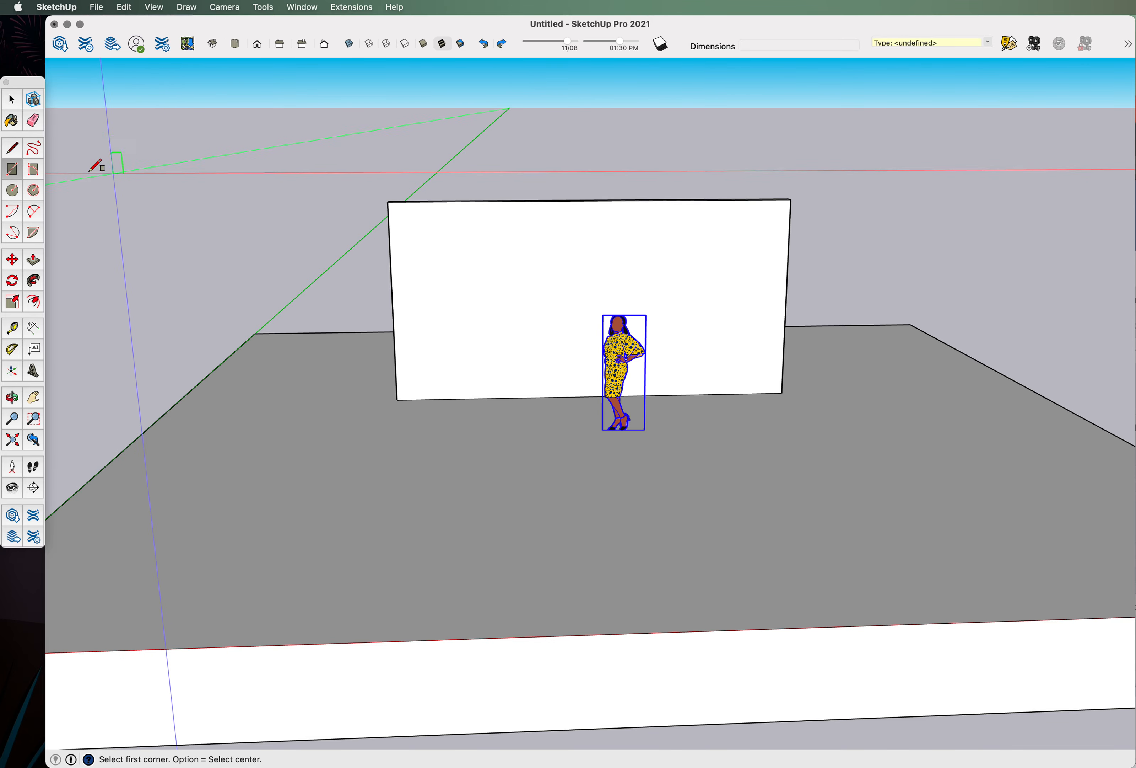
middle_drag(497, 261, 474, 284)
middle_drag(73, 186, 489, 452)
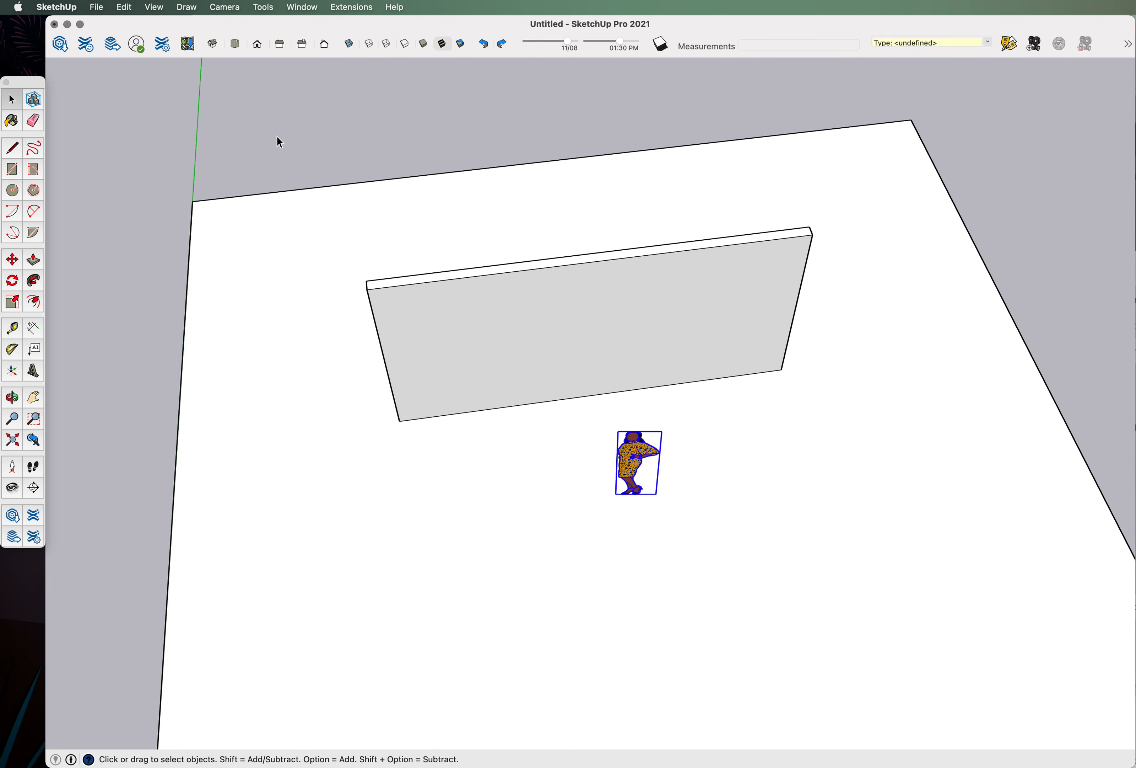
middle_drag(642, 495, 637, 457)
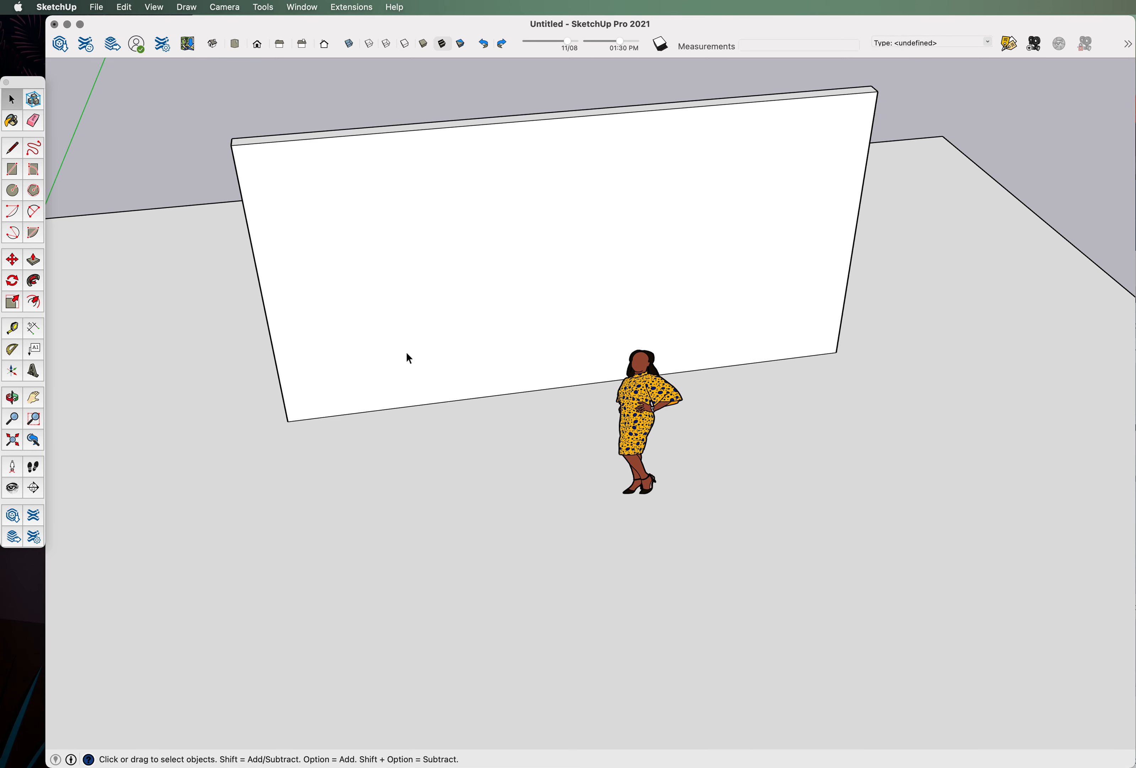
click(12, 172)
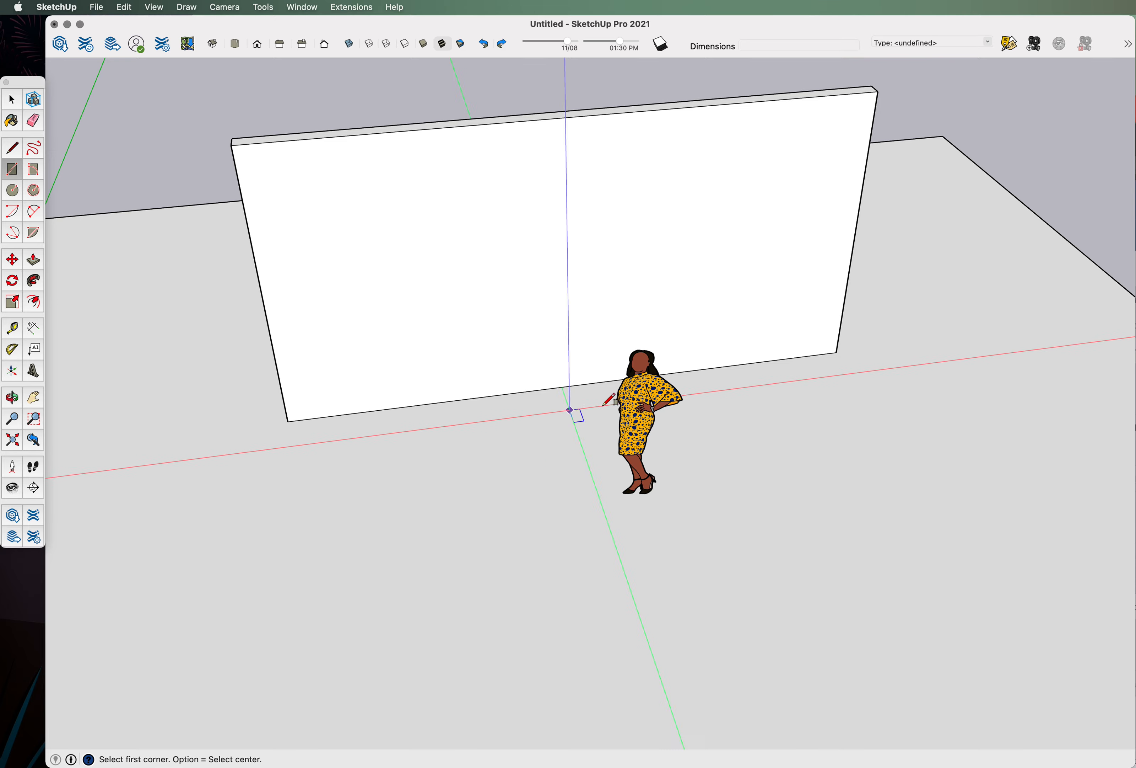
scroll(667, 363, down, 4)
middle_drag(295, 399, 303, 425)
scroll(331, 413, up, 7)
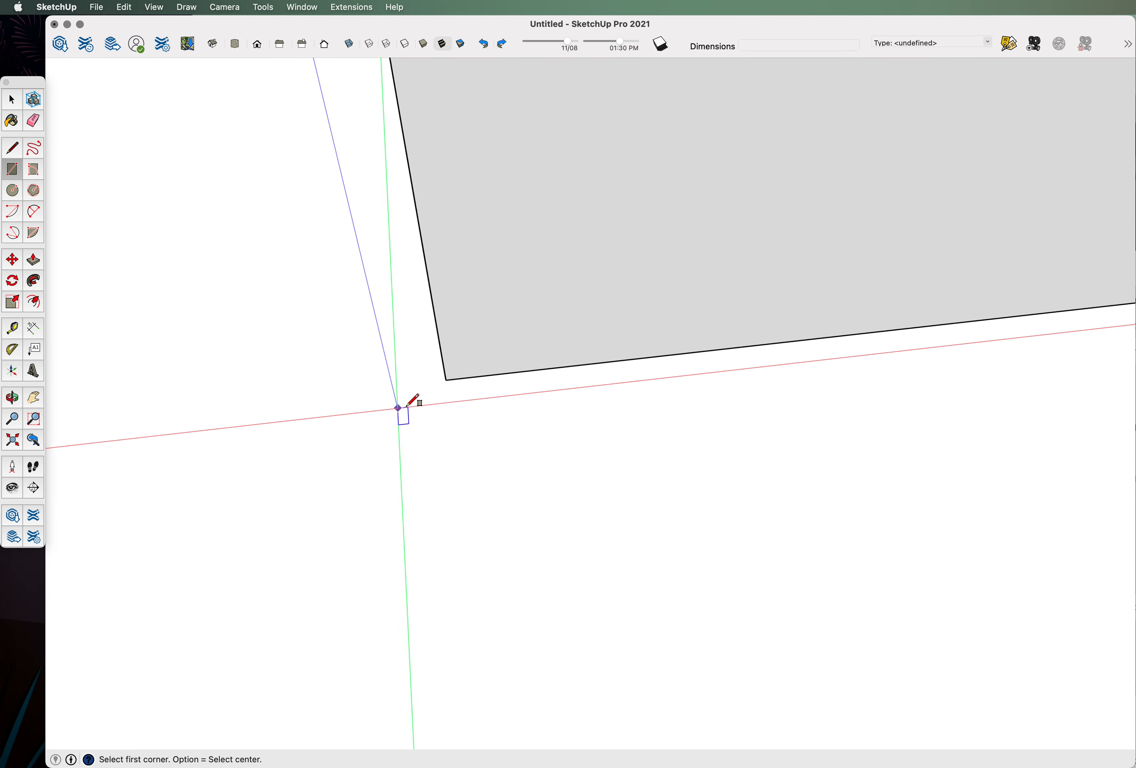
click(447, 380)
scroll(448, 381, down, 5)
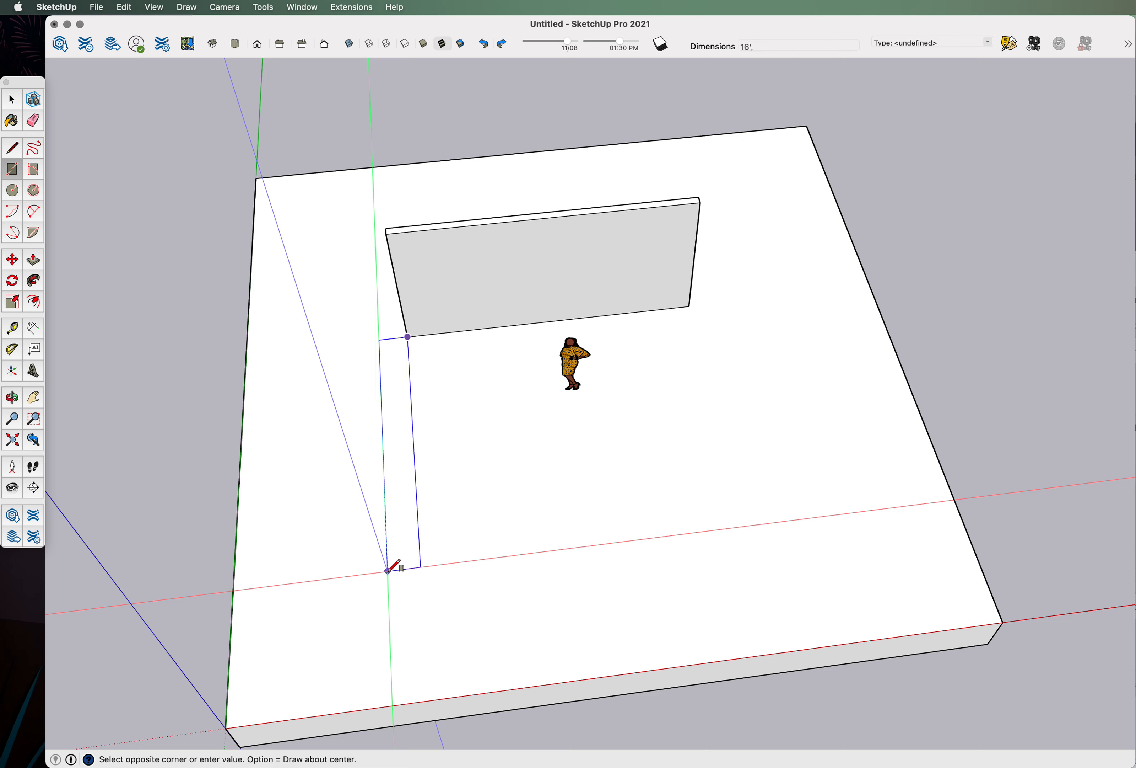
click(386, 569)
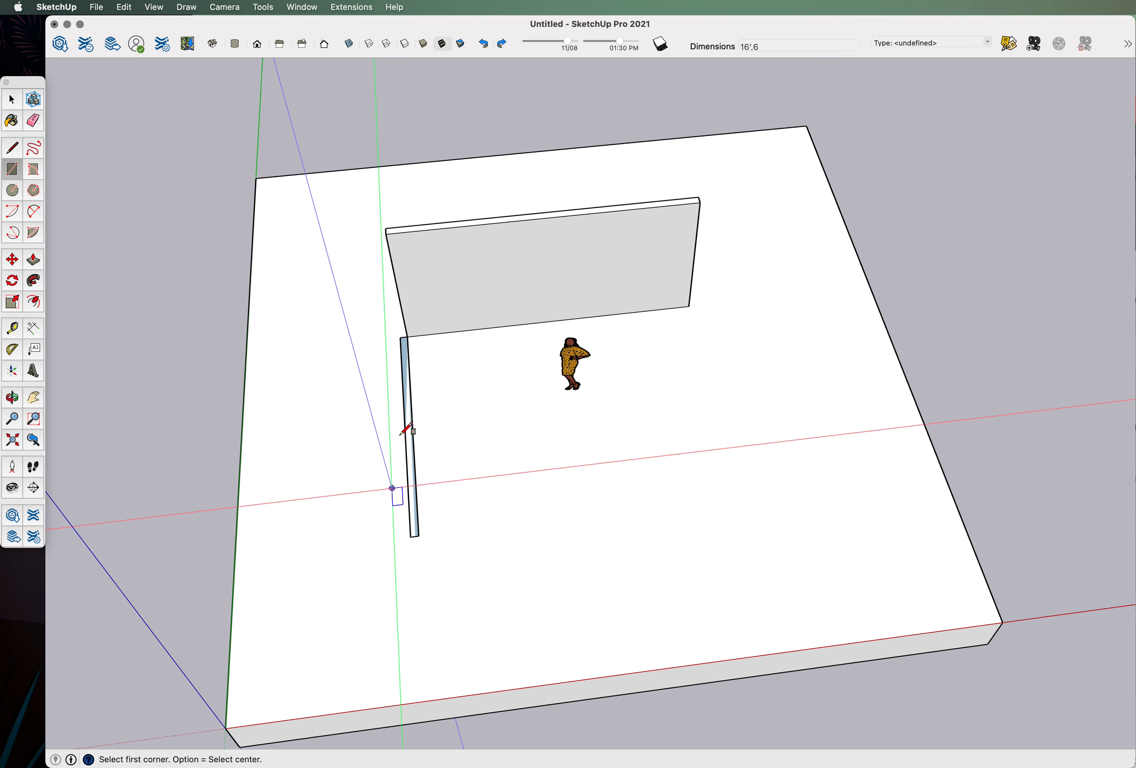
scroll(393, 487, up, 3)
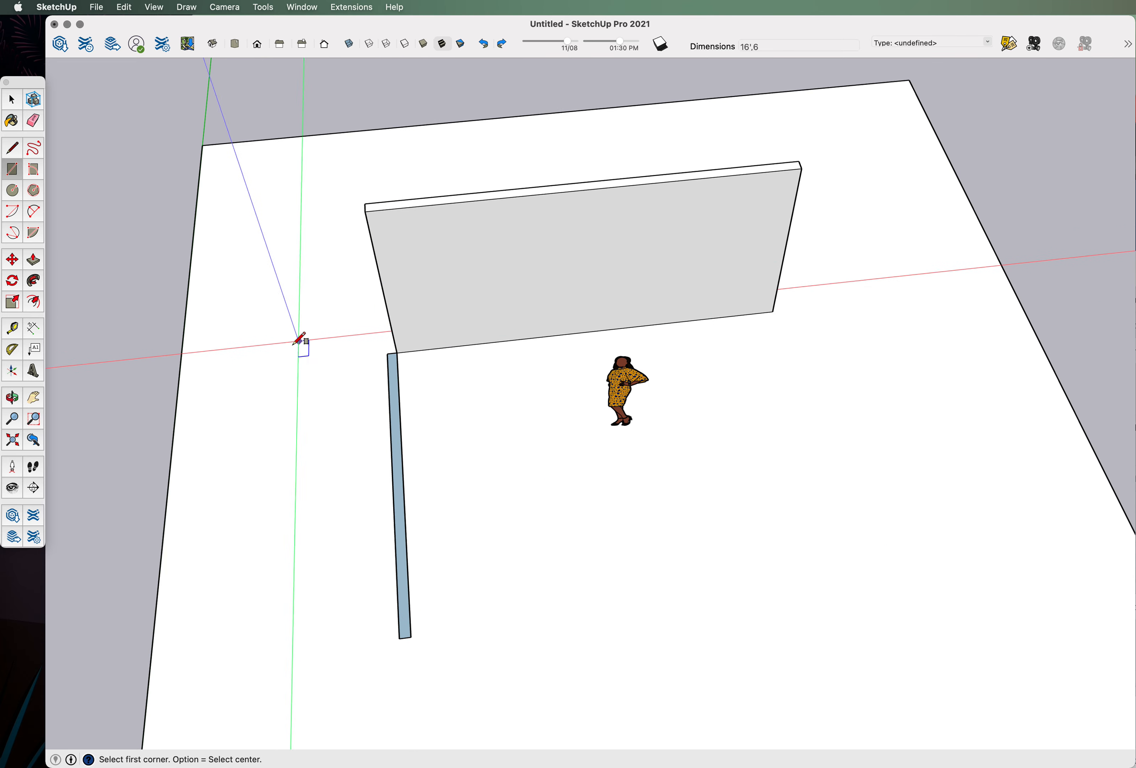
click(13, 102)
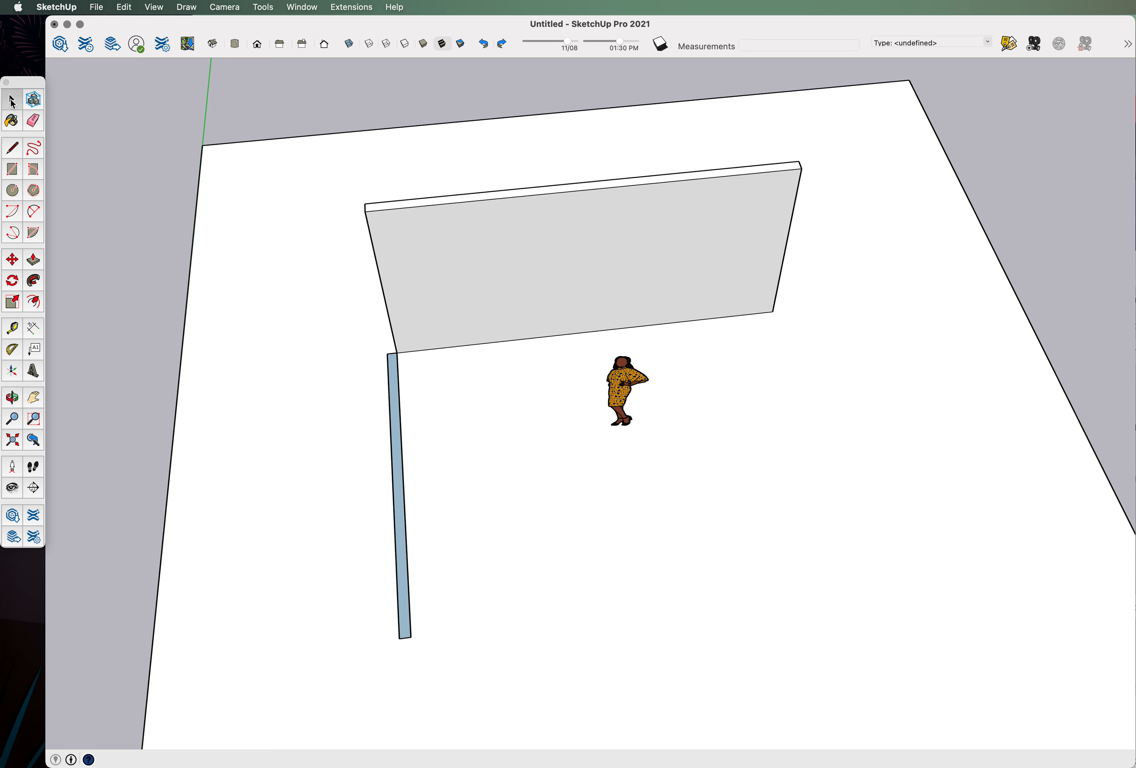
Turn the thin strip beside the back wall into a group.
click(395, 374)
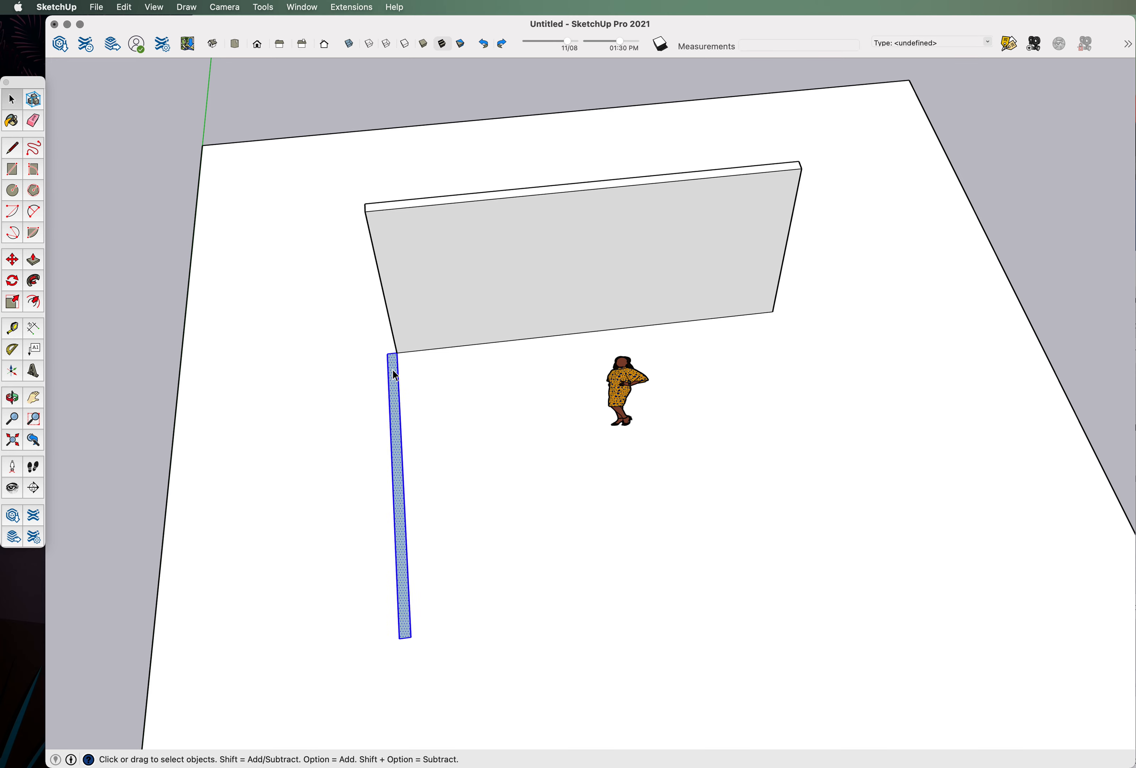
right_click(394, 388)
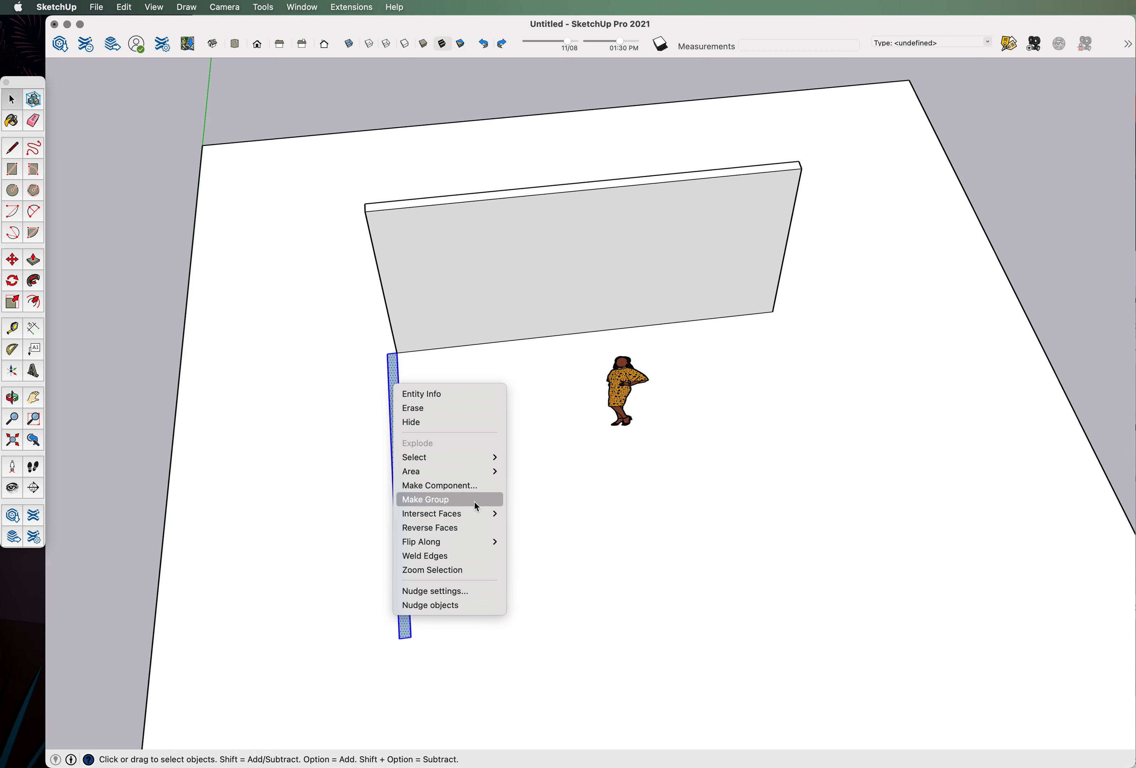
click(464, 499)
Inside the group, Push/Pull the strip's face up about 10' into a second wall.
middle_drag(428, 464, 234, 353)
scroll(406, 366, up, 5)
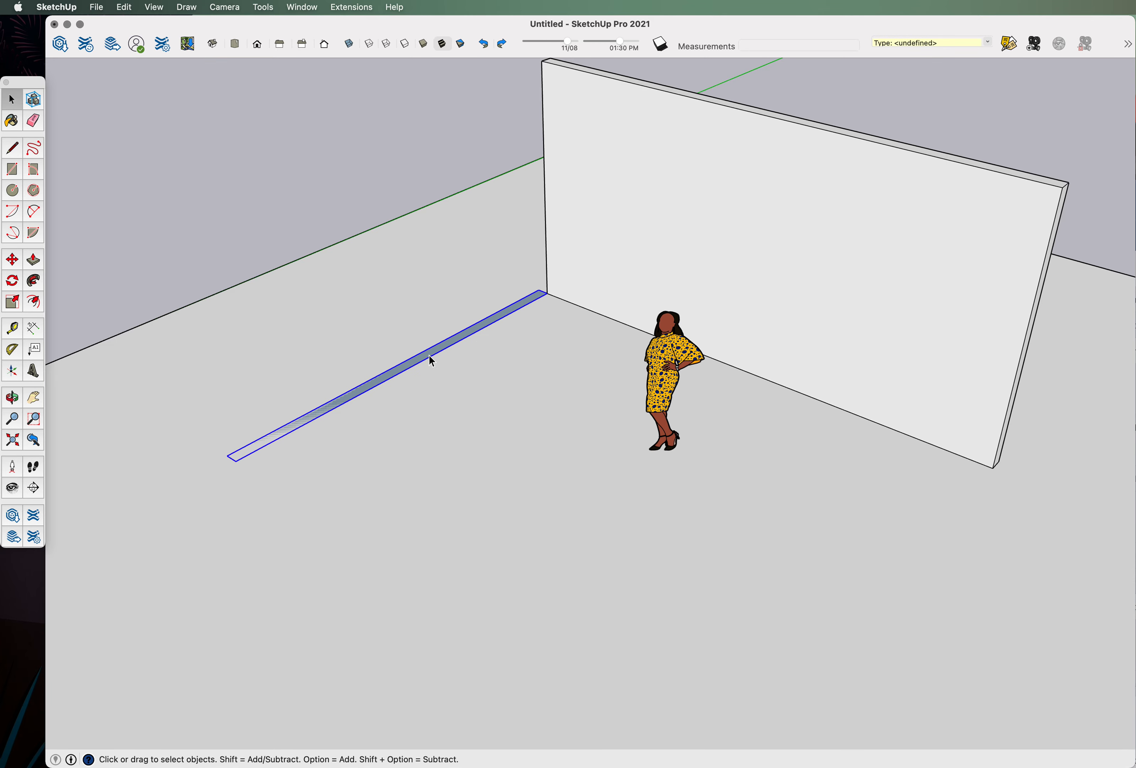
double_click(426, 362)
scroll(541, 408, down, 3)
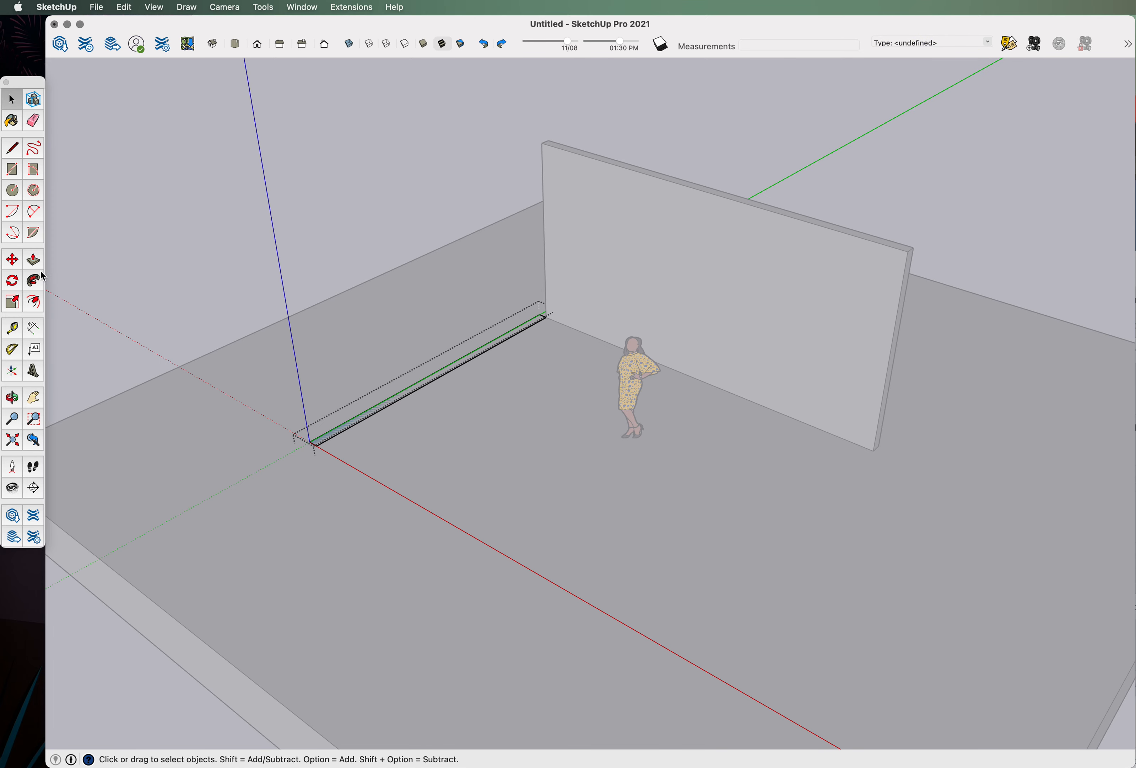
click(33, 261)
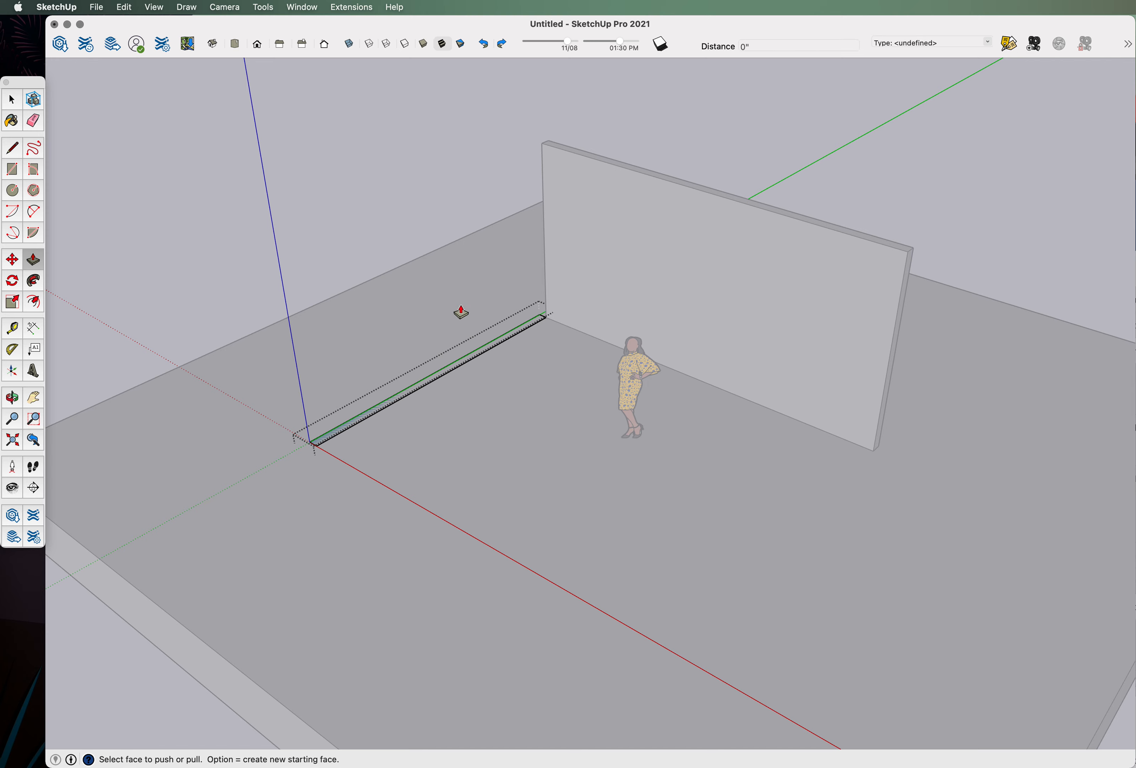
click(508, 342)
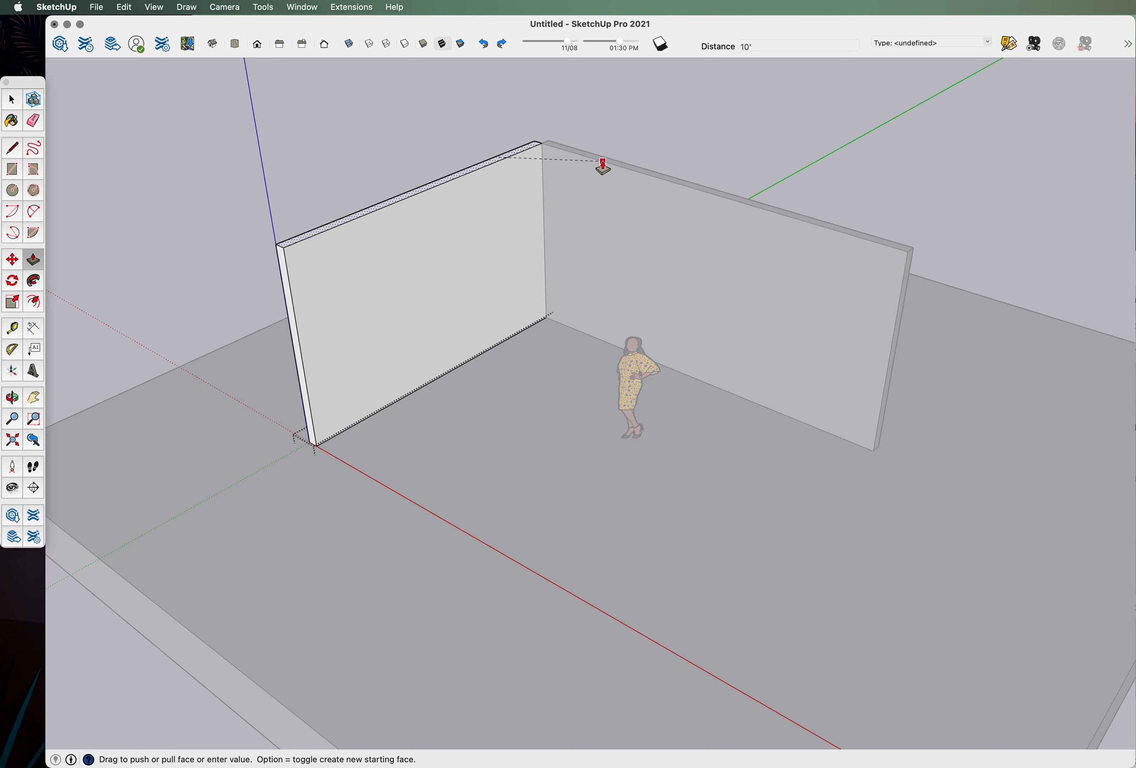
click(584, 164)
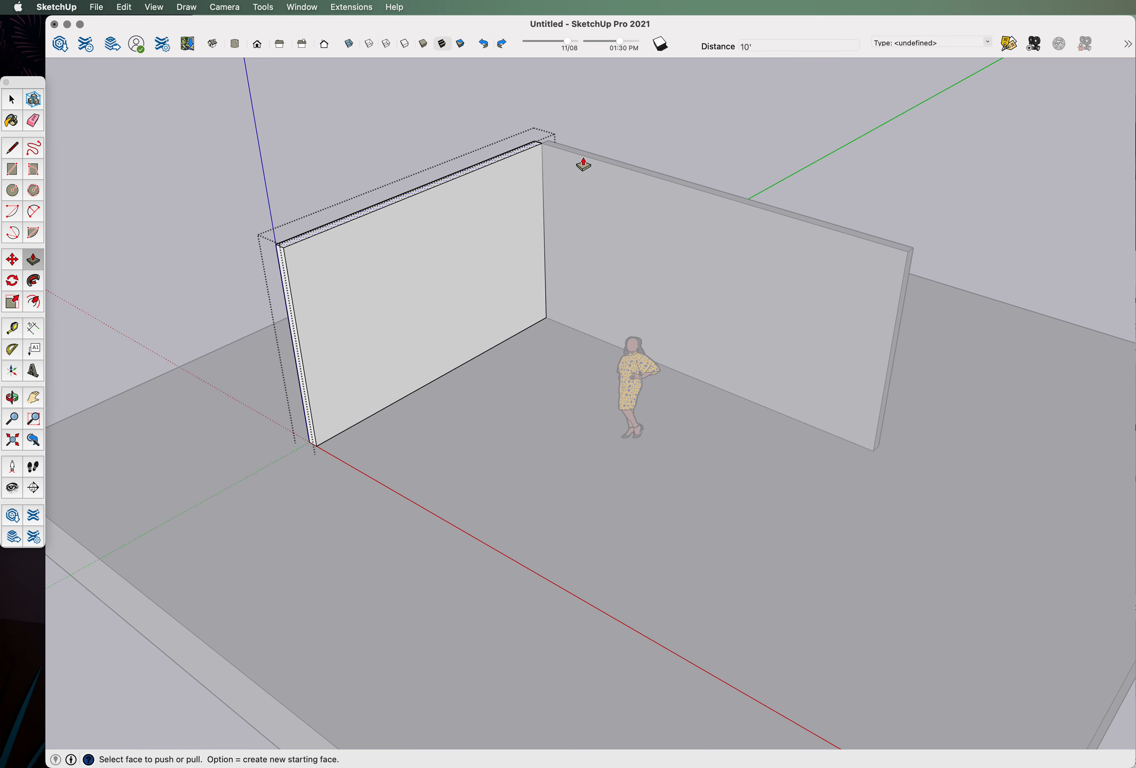
click(12, 101)
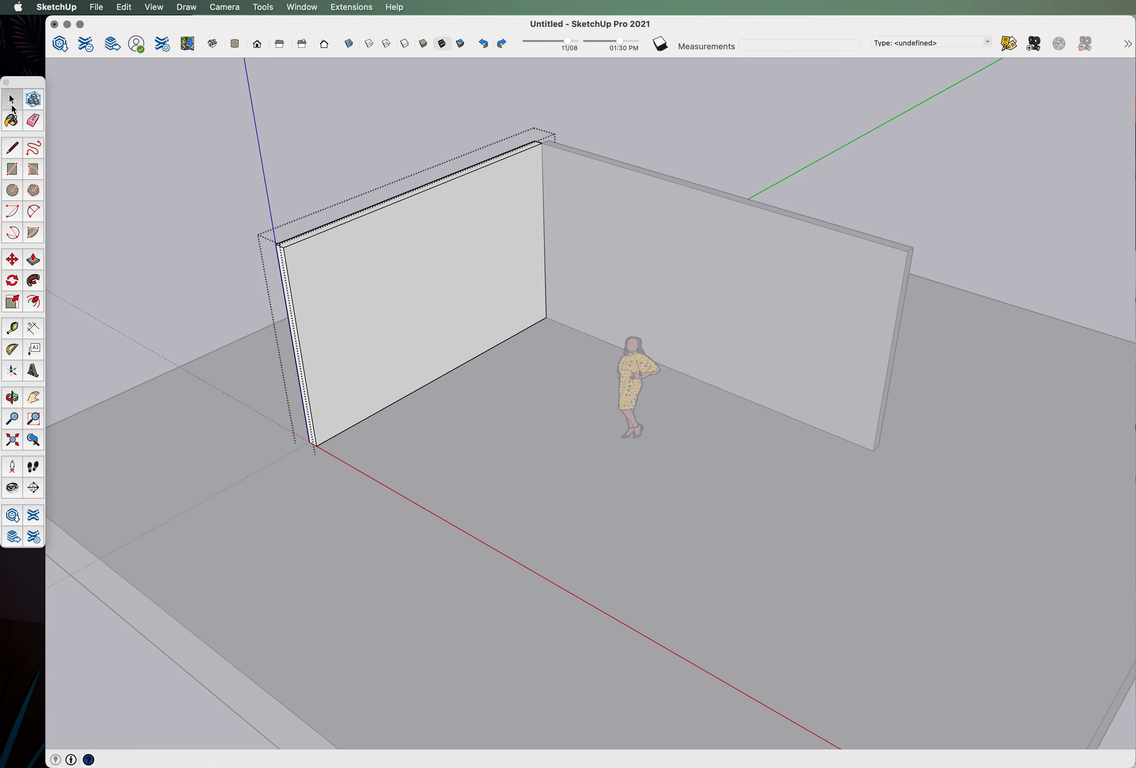
scroll(251, 160, down, 6)
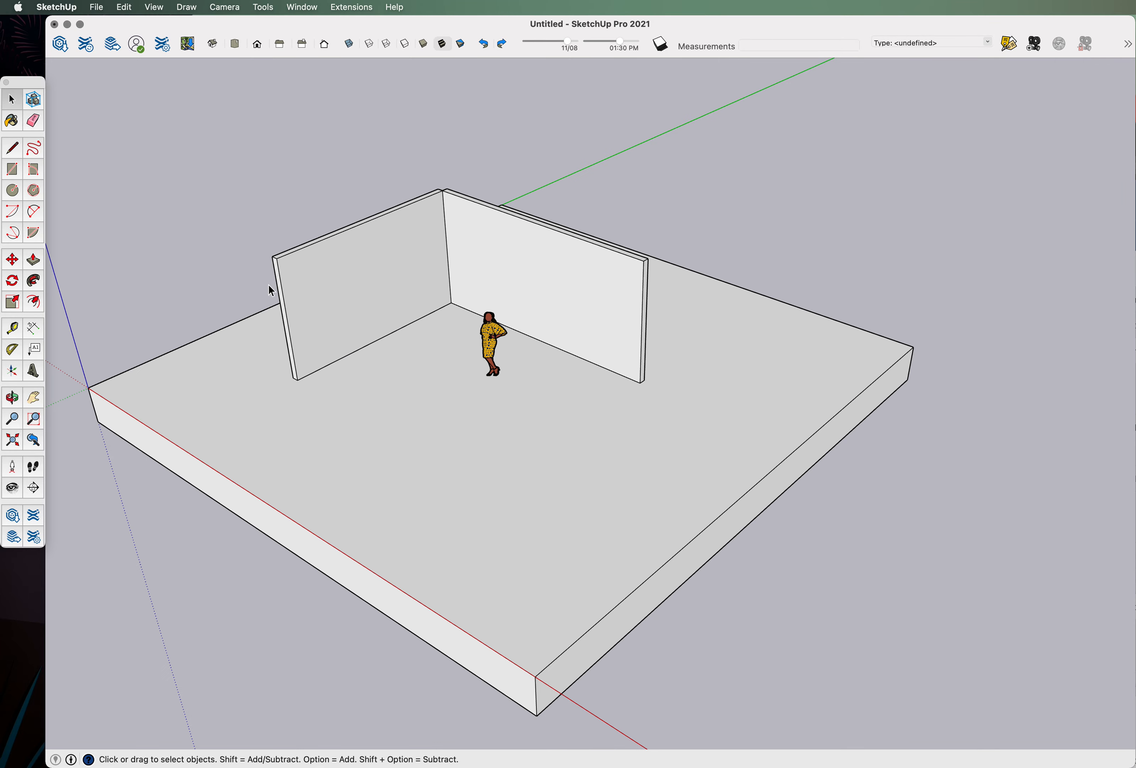
middle_drag(271, 287, 589, 122)
scroll(452, 323, up, 3)
middle_drag(453, 323, 413, 465)
click(338, 419)
middle_drag(337, 419, 650, 421)
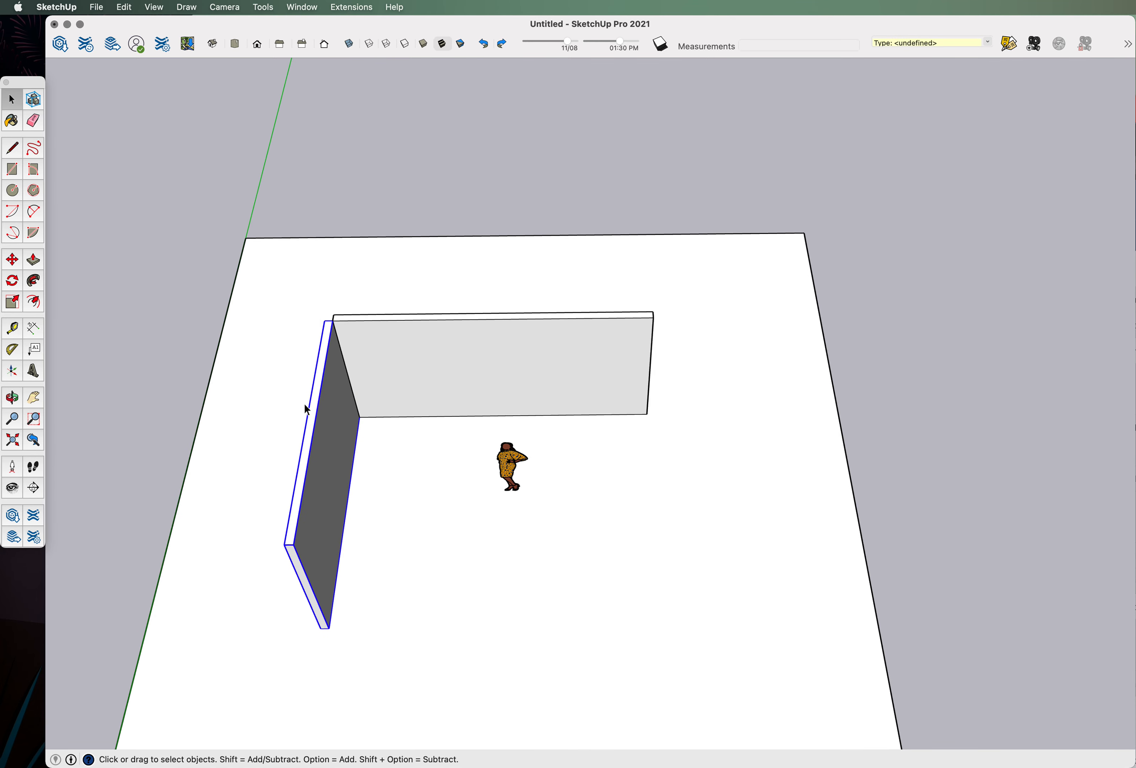
scroll(349, 326, up, 4)
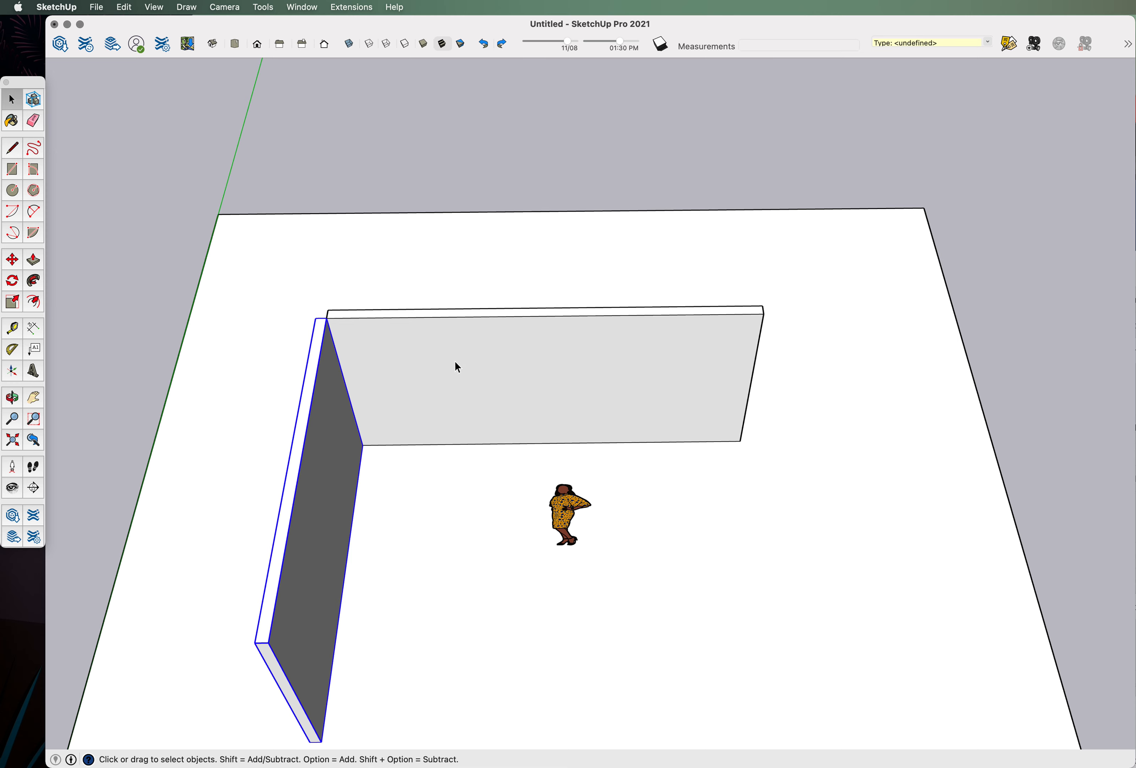
scroll(469, 357, down, 2)
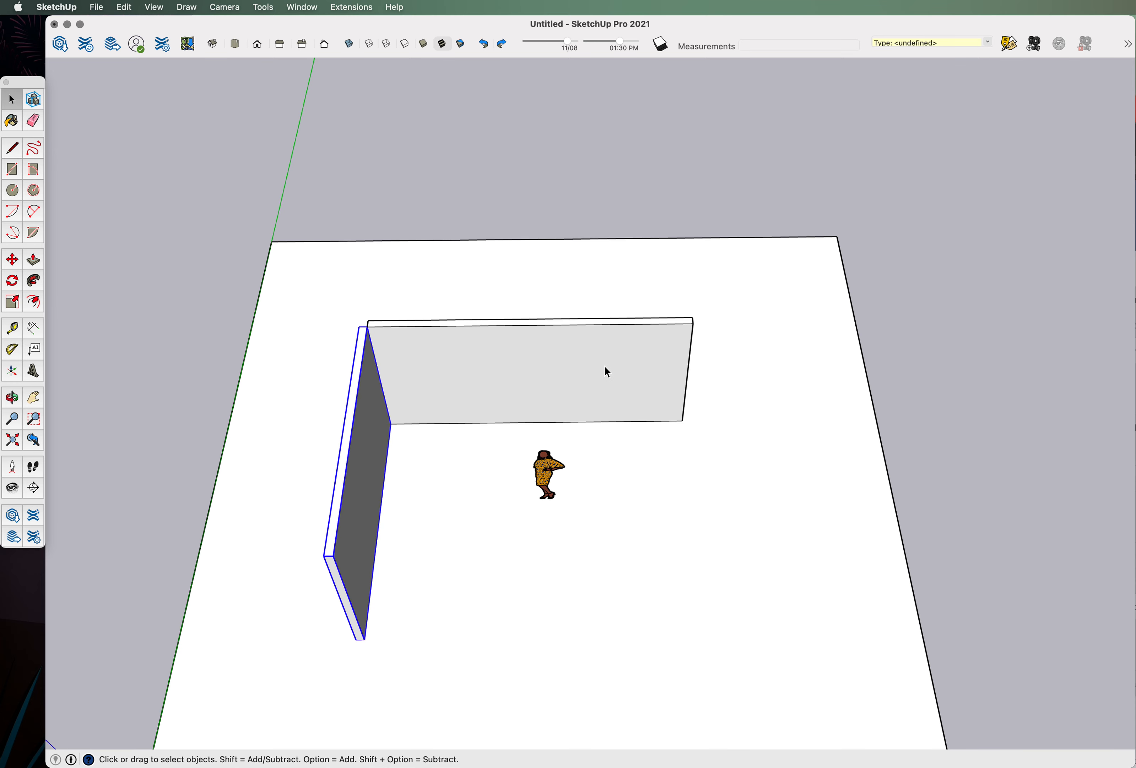
middle_drag(442, 397, 446, 415)
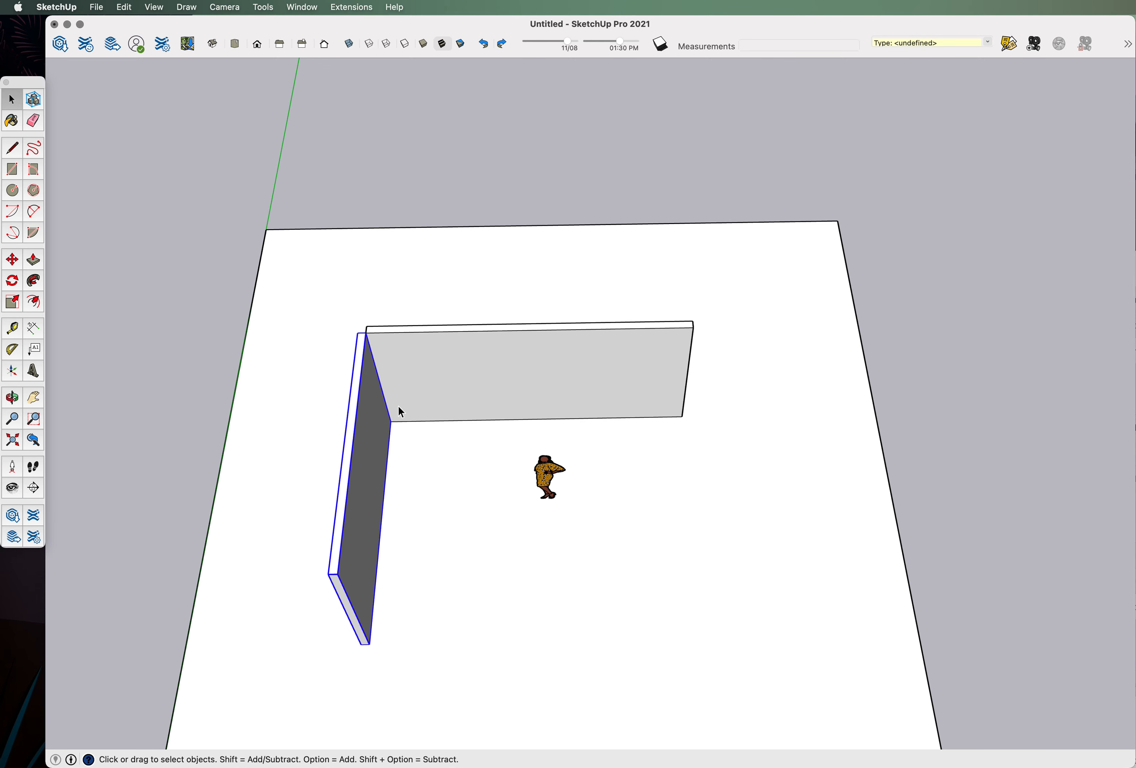
scroll(310, 388, up, 3)
middle_drag(401, 378, 441, 305)
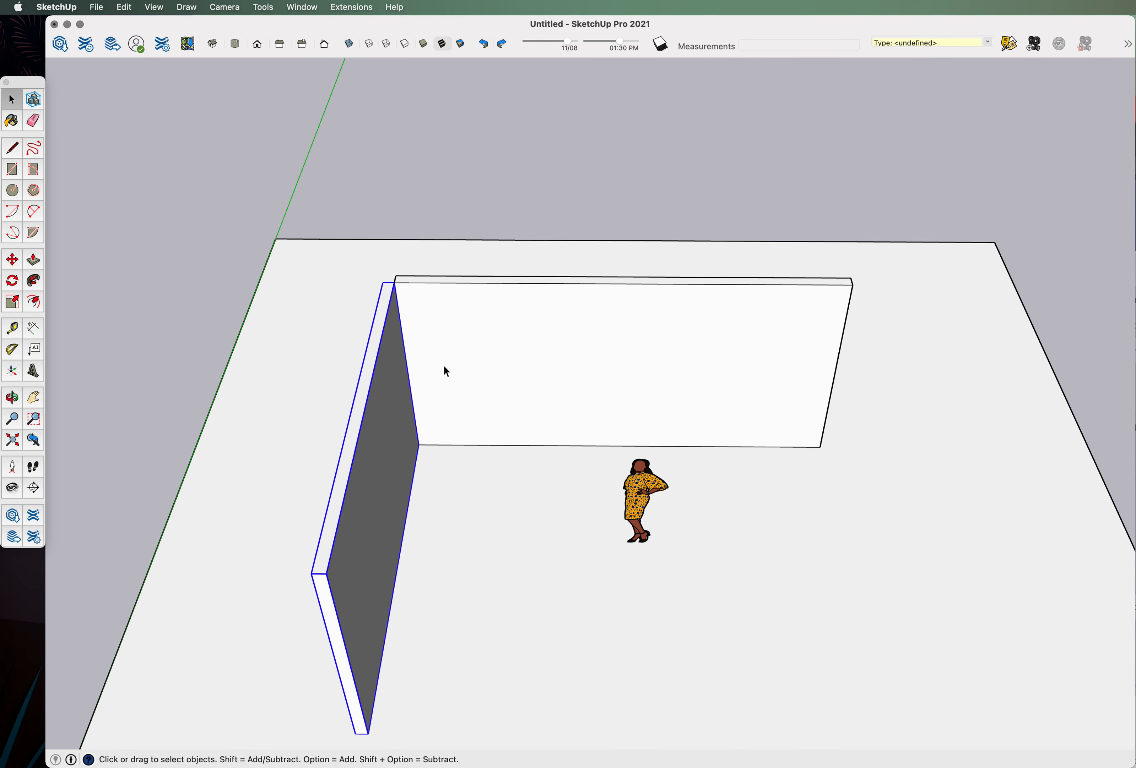
scroll(444, 366, down, 2)
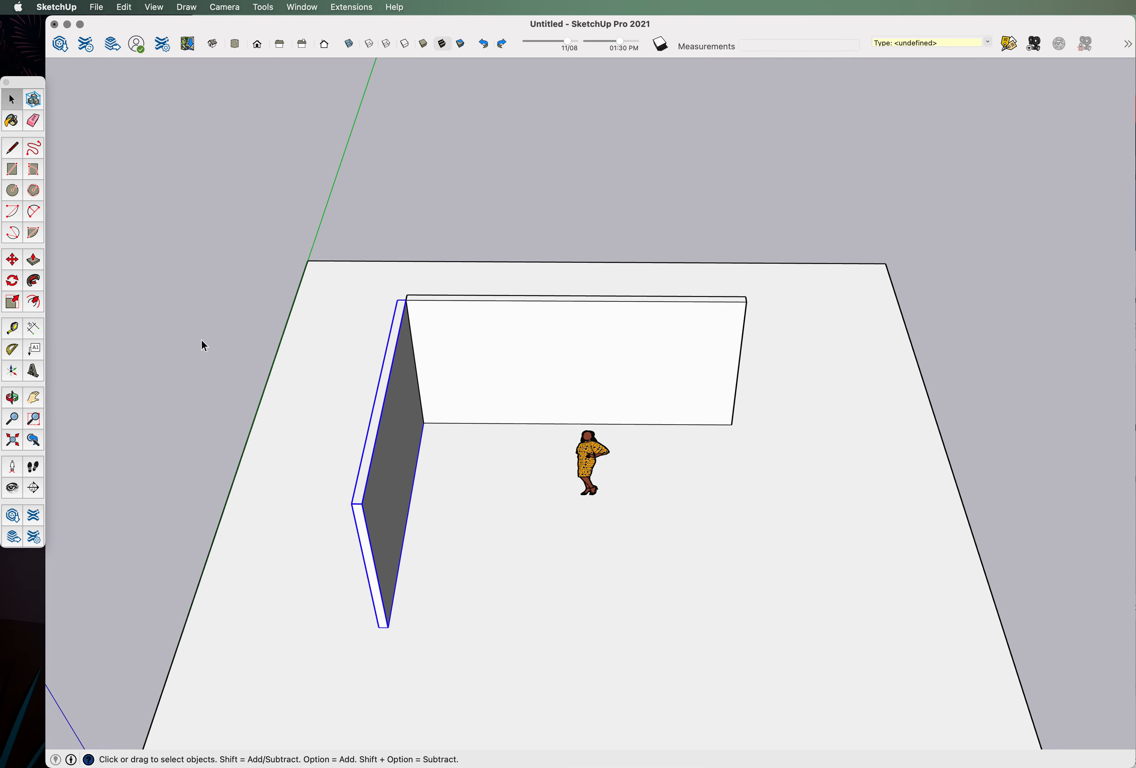
With Move active, frame the L-shaped walls and grab the left wall's top corner.
click(12, 260)
middle_drag(264, 353, 418, 593)
scroll(434, 390, up, 3)
middle_drag(347, 386, 700, 255)
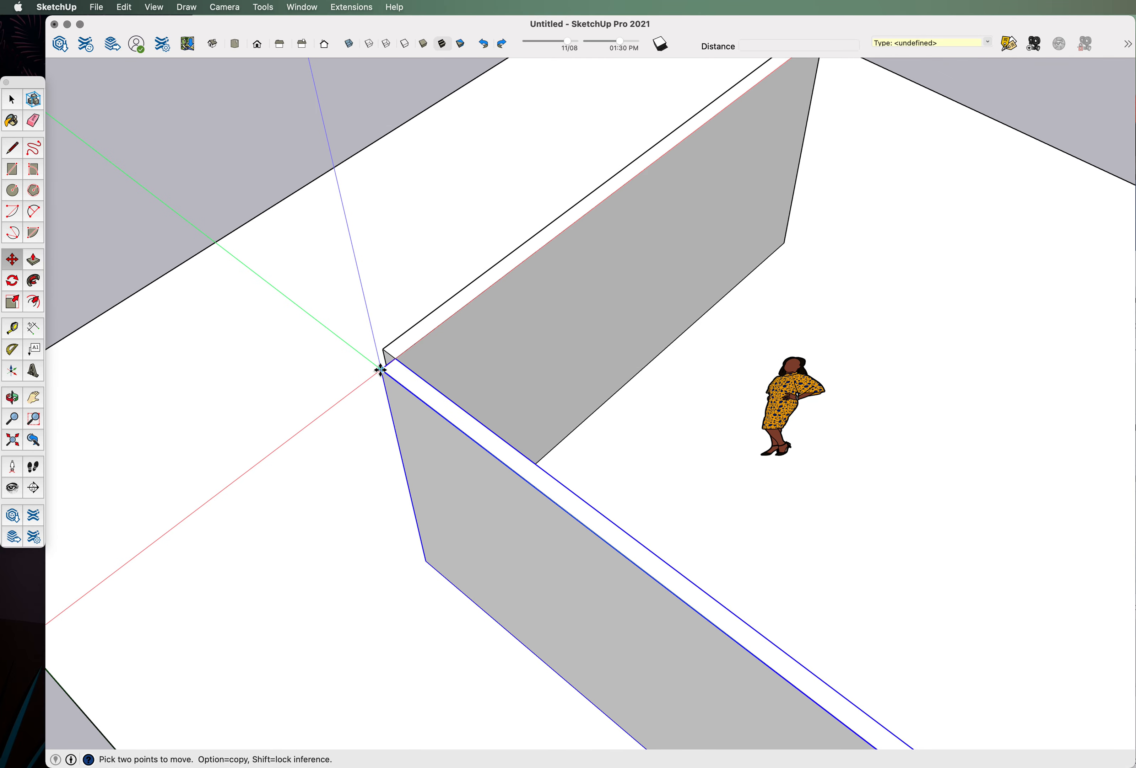
scroll(381, 370, down, 5)
scroll(371, 386, up, 5)
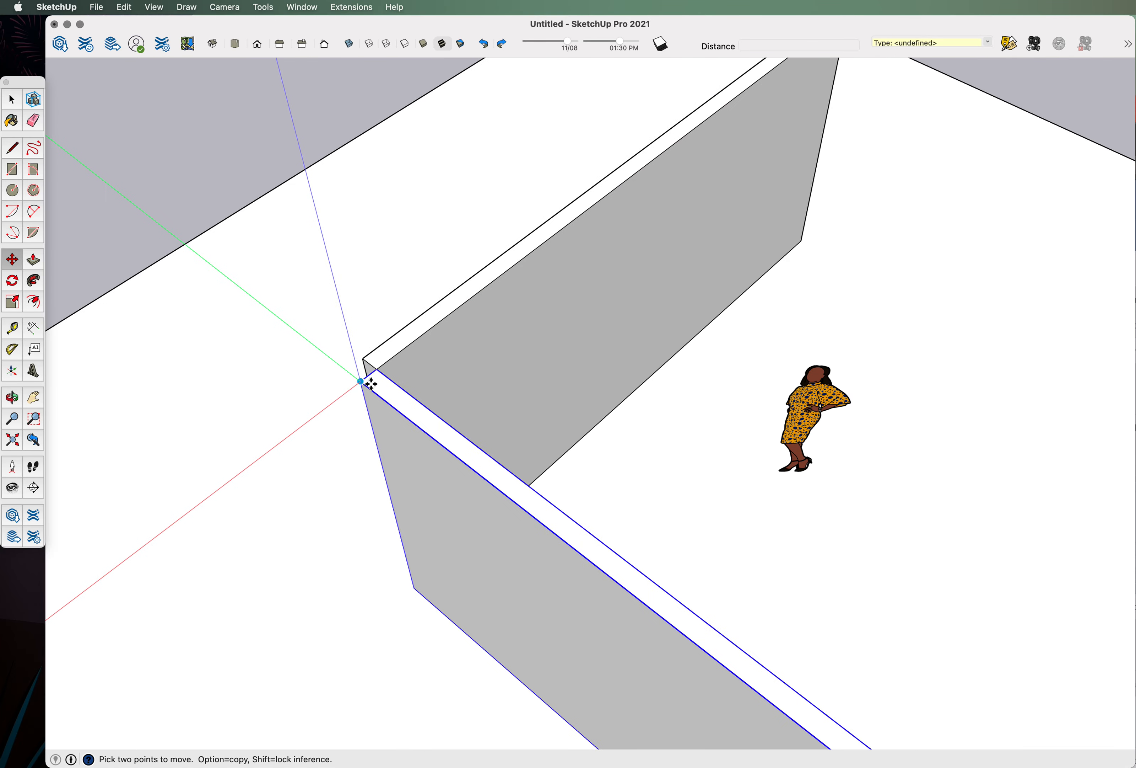
scroll(361, 384, down, 5)
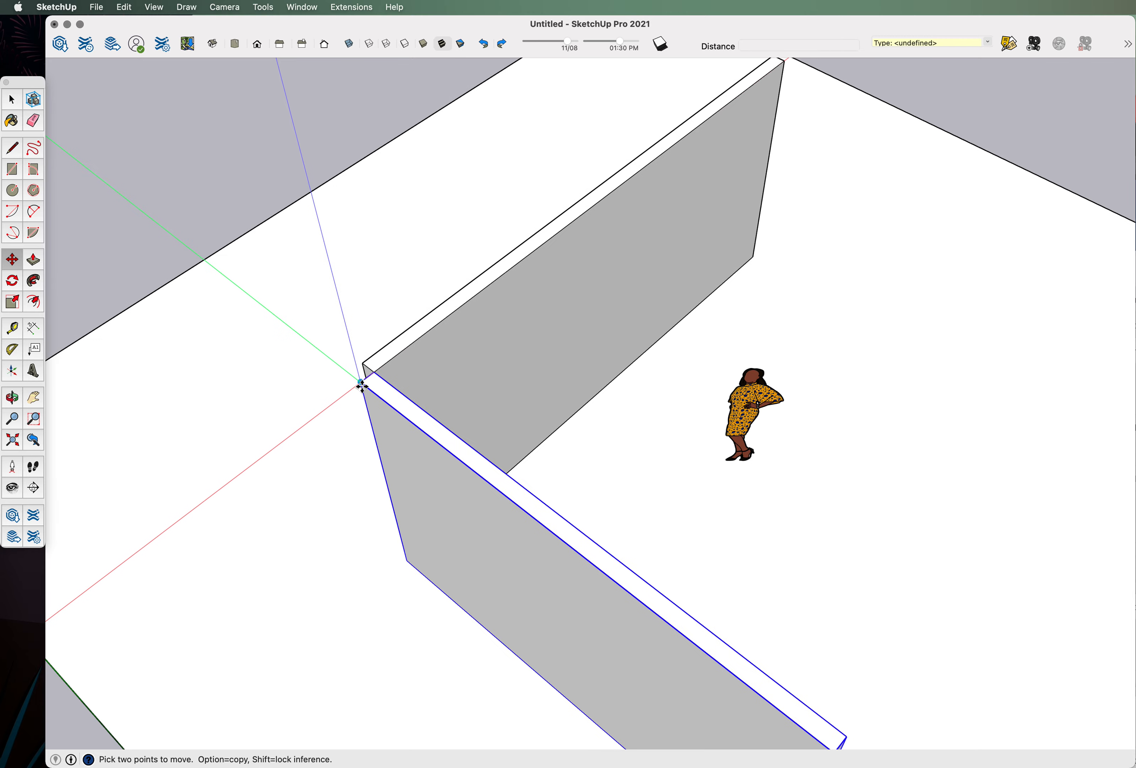
middle_drag(350, 432, 578, 258)
scroll(663, 167, up, 5)
click(663, 167)
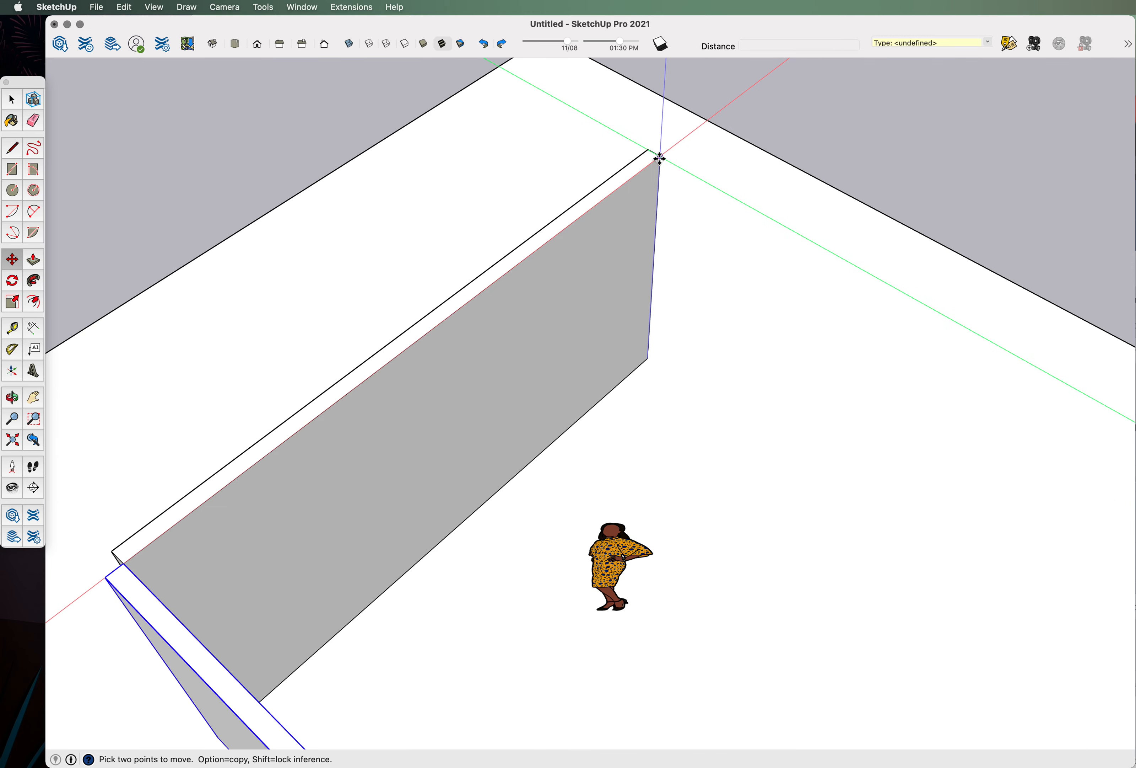
scroll(657, 164, down, 5)
middle_drag(573, 348, 455, 394)
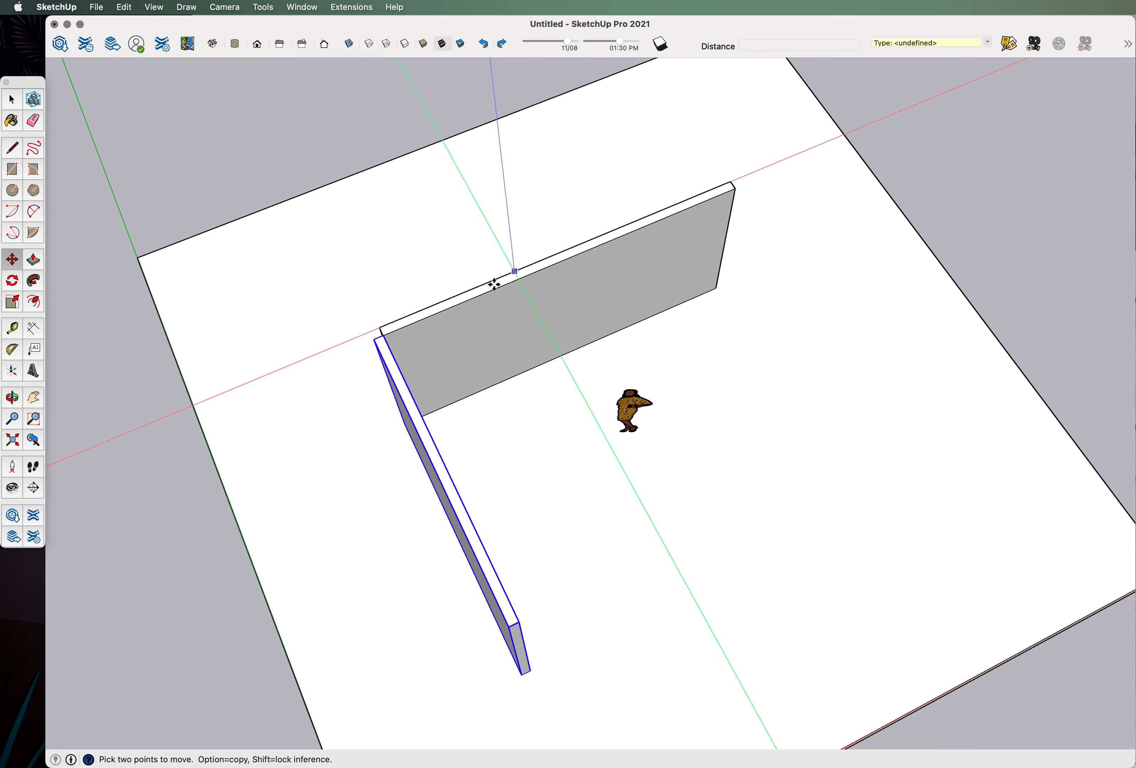
scroll(374, 348, up, 3)
scroll(378, 325, up, 3)
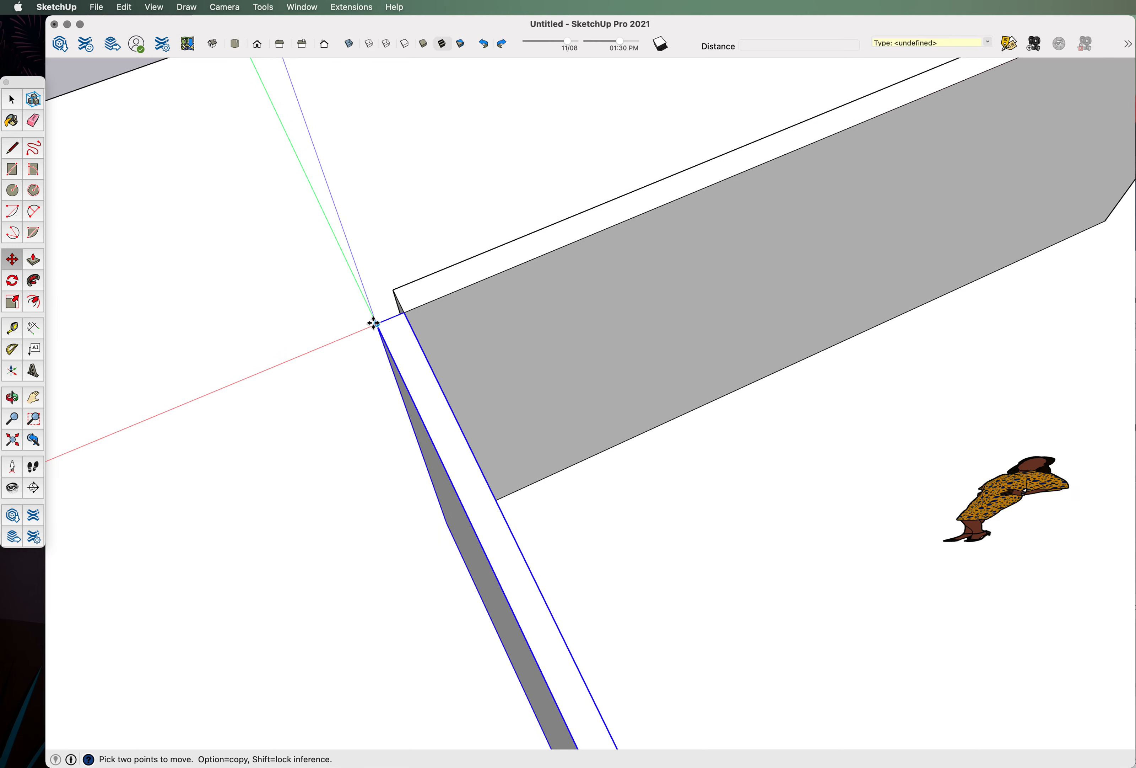
scroll(378, 325, up, 2)
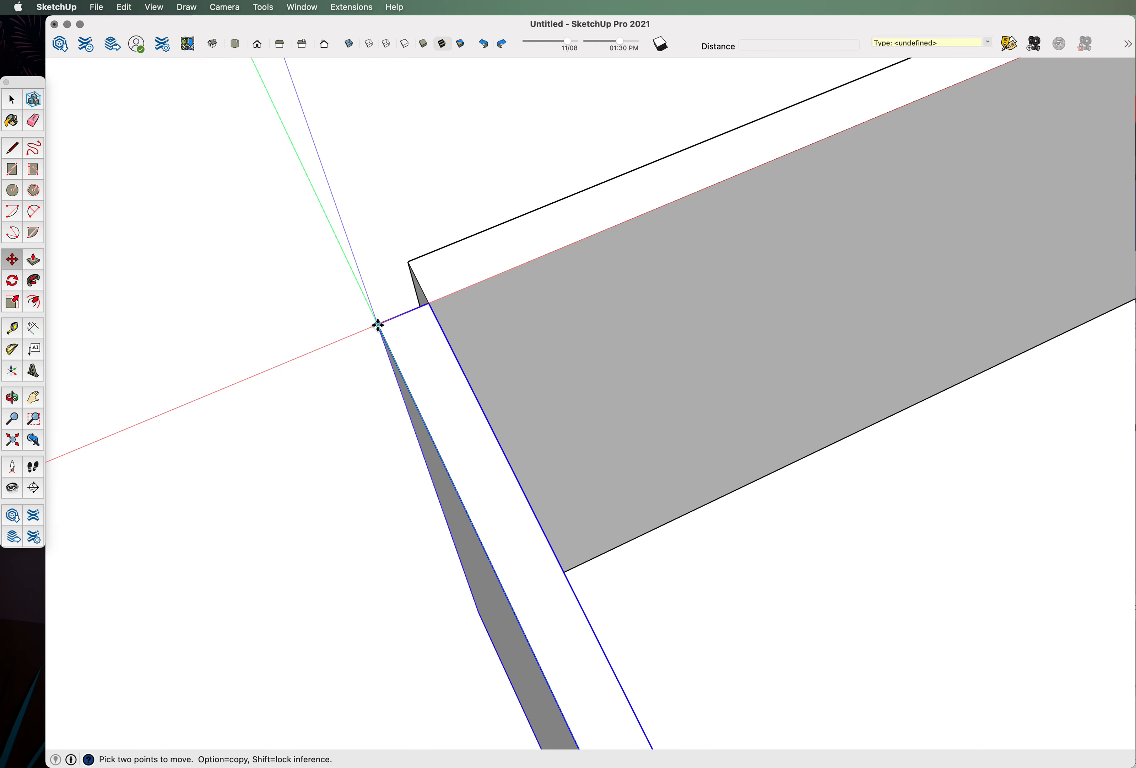
Copy the left wall from its corner to the back wall's far end, 20' 6" away.
click(377, 325)
scroll(401, 317, down, 2)
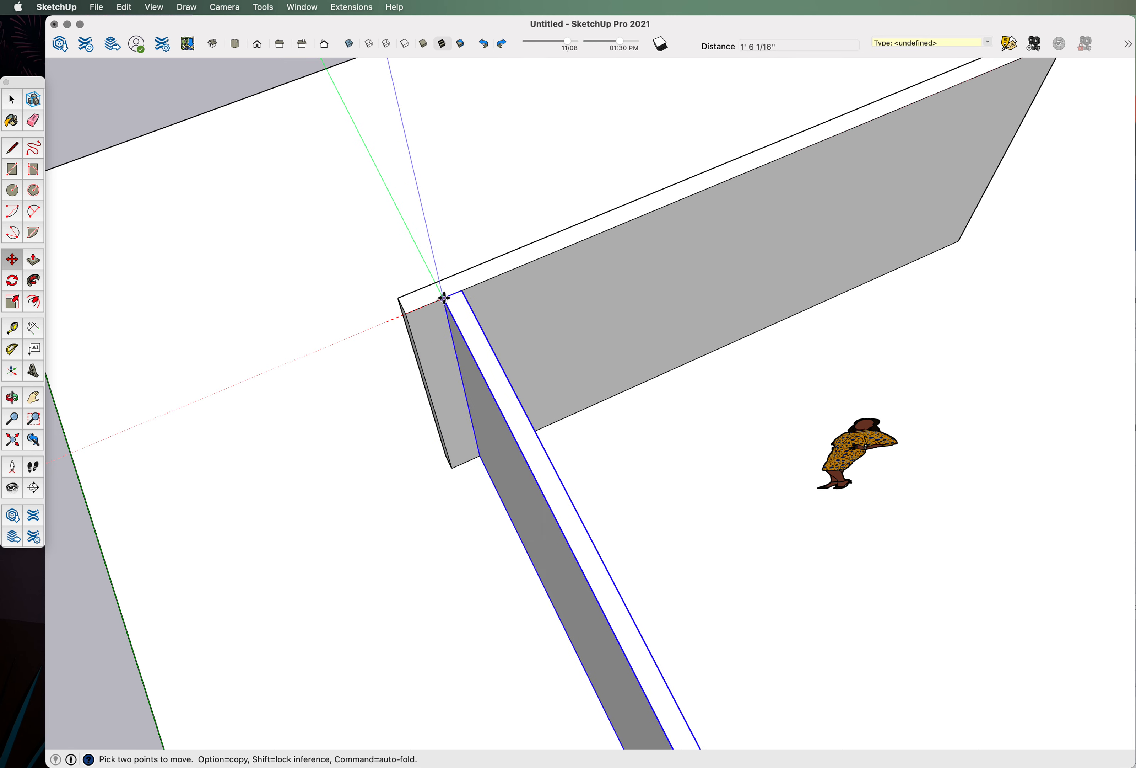
key(alt)
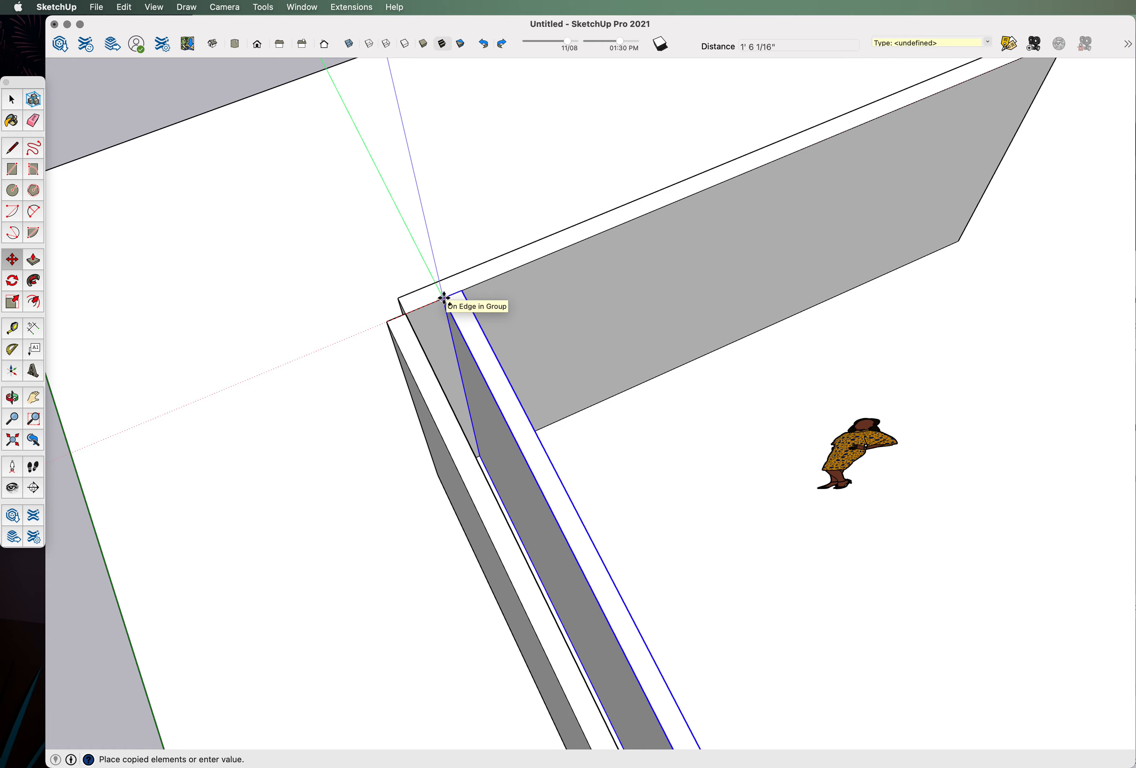
scroll(444, 298, down, 2)
scroll(448, 296, down, 3)
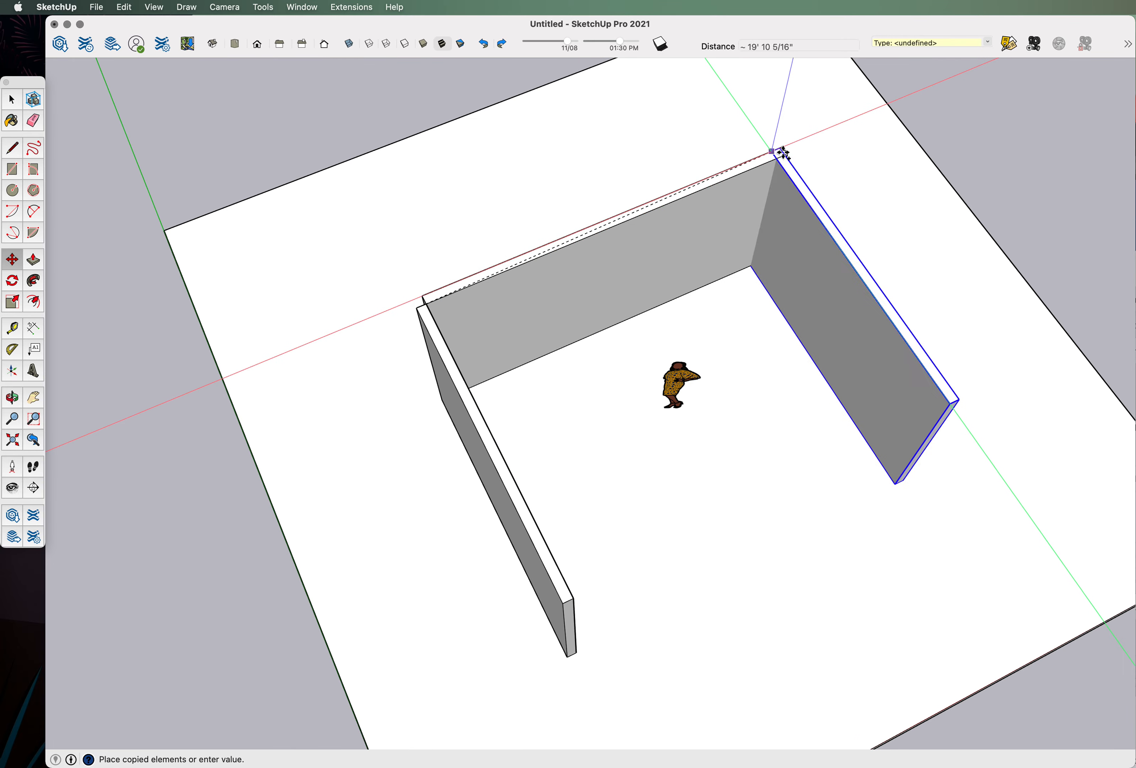
scroll(777, 154, up, 5)
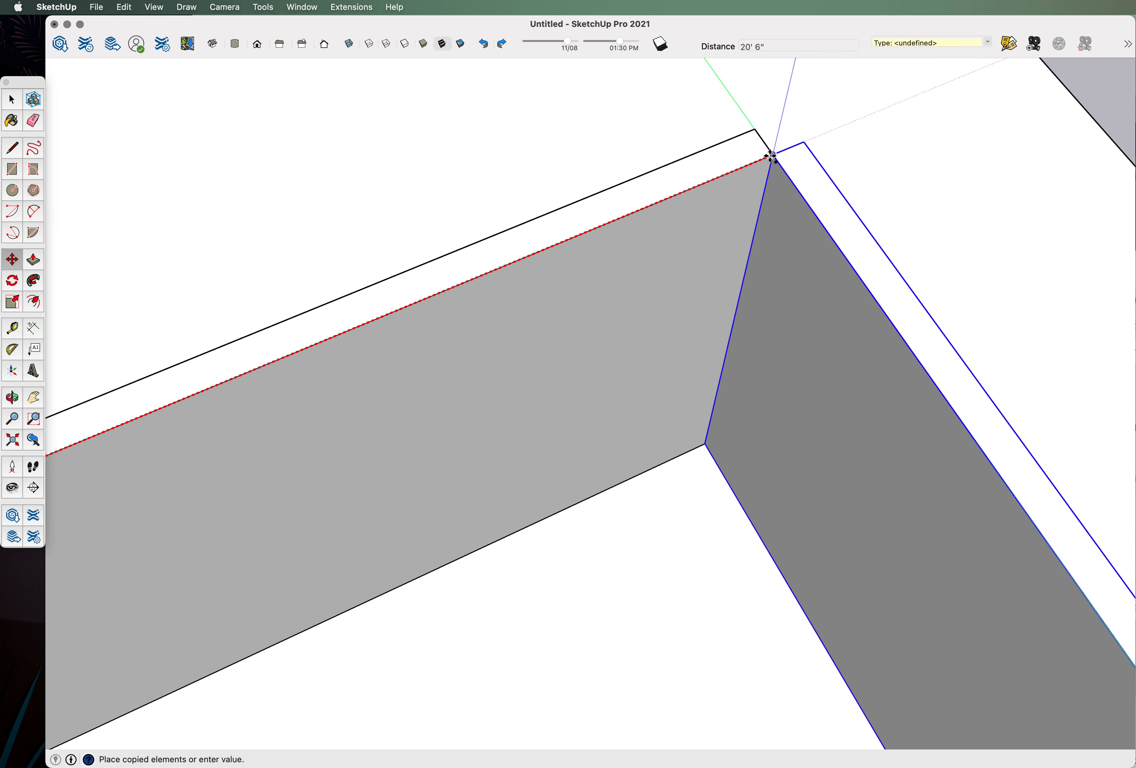
click(772, 156)
Orbit around the three-walled room to inspect the back and right walls at eye level.
scroll(783, 196, down, 8)
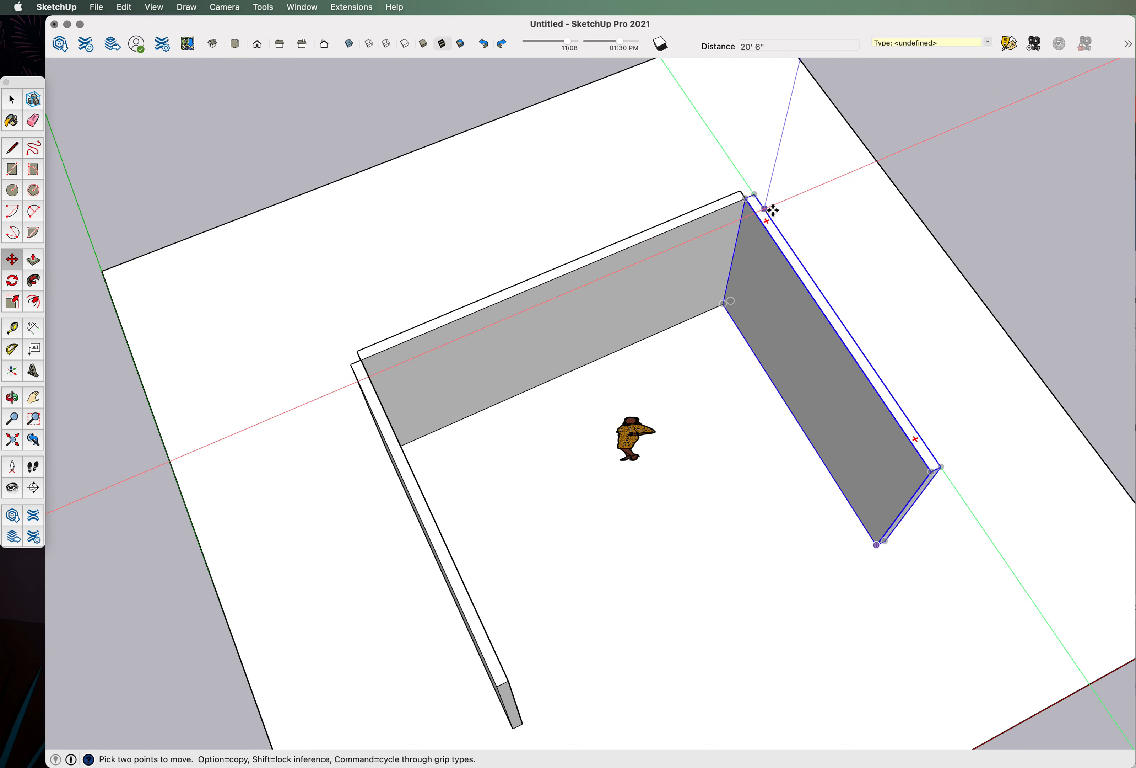
middle_drag(792, 375, 637, 236)
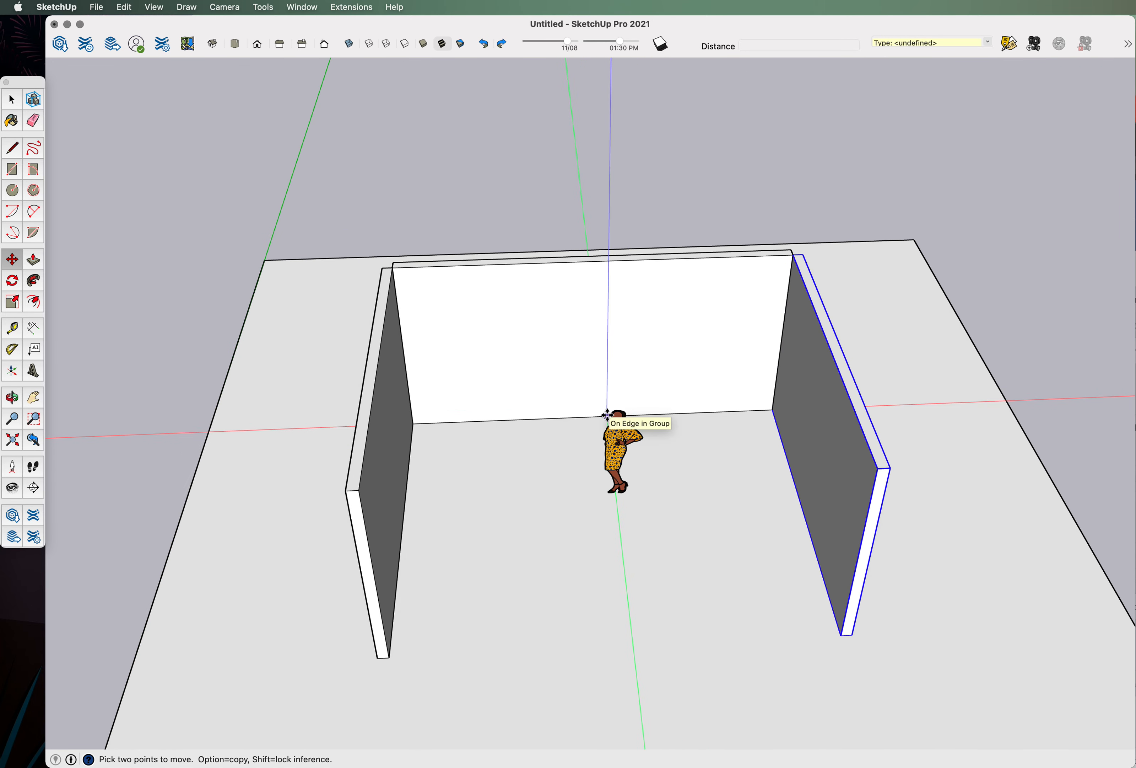
middle_drag(420, 410, 505, 347)
middle_drag(663, 363, 718, 446)
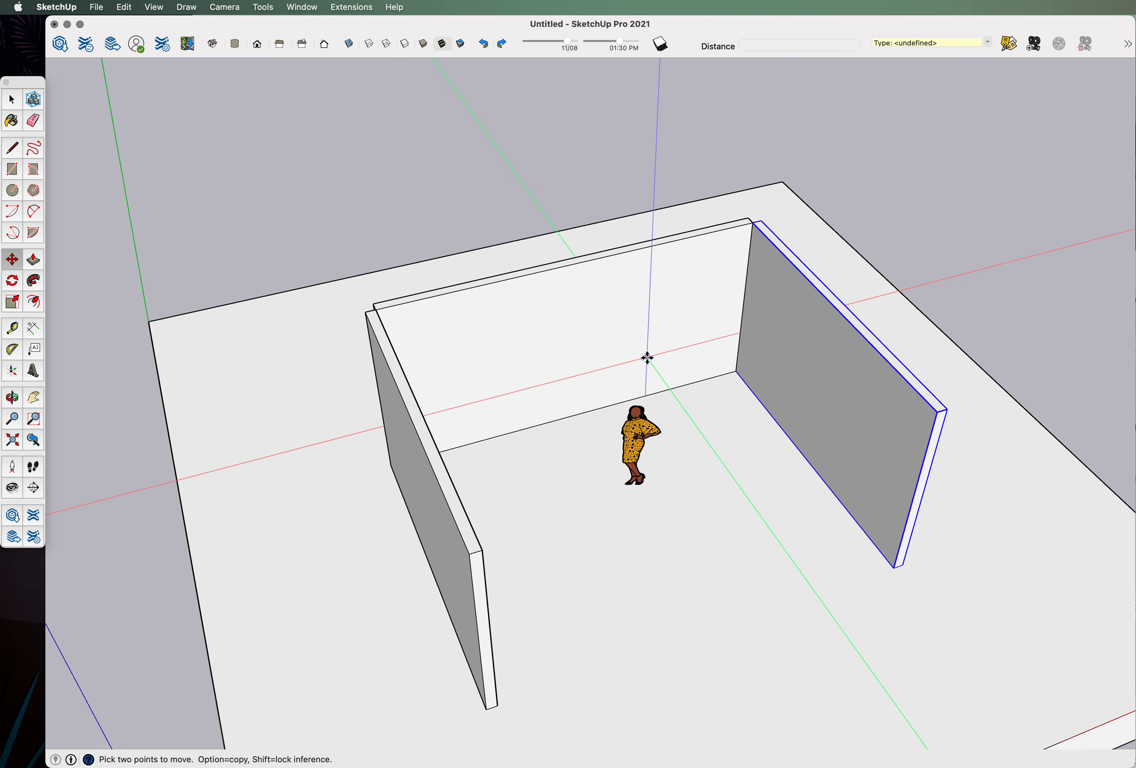
middle_drag(375, 325, 375, 488)
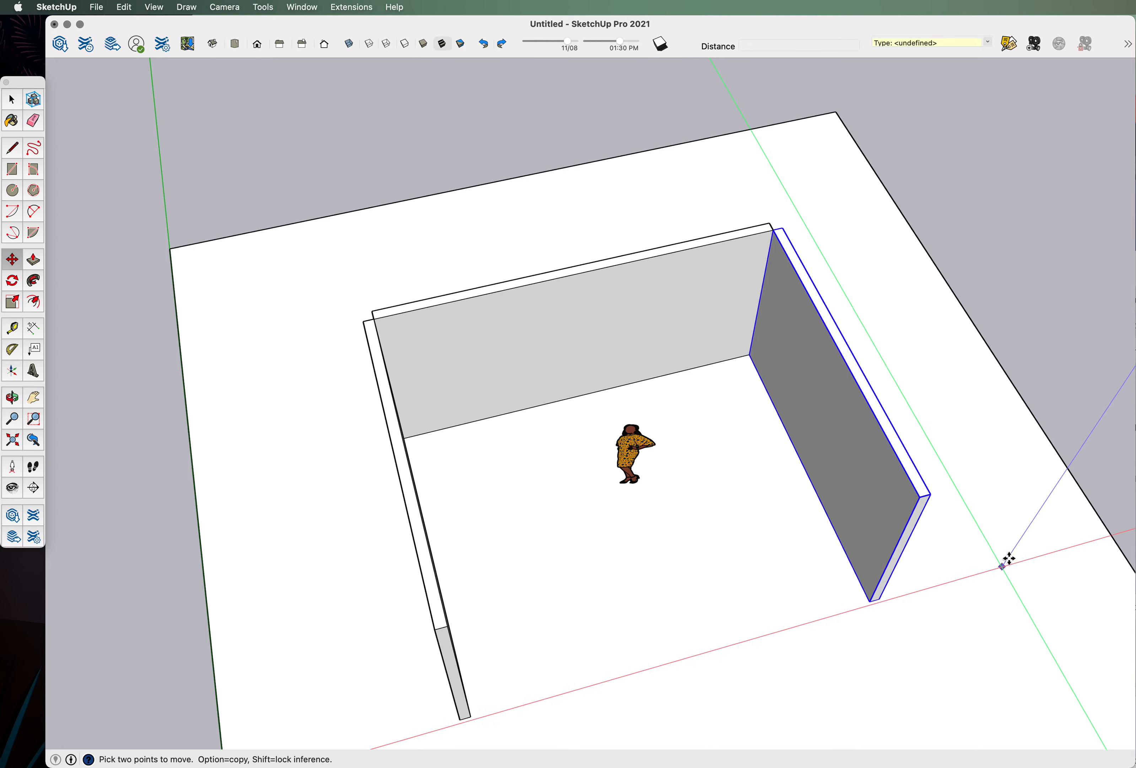
middle_drag(916, 601, 699, 231)
scroll(840, 492, up, 3)
middle_drag(840, 492, 803, 472)
scroll(456, 405, up, 4)
middle_drag(457, 405, 479, 502)
scroll(504, 462, down, 5)
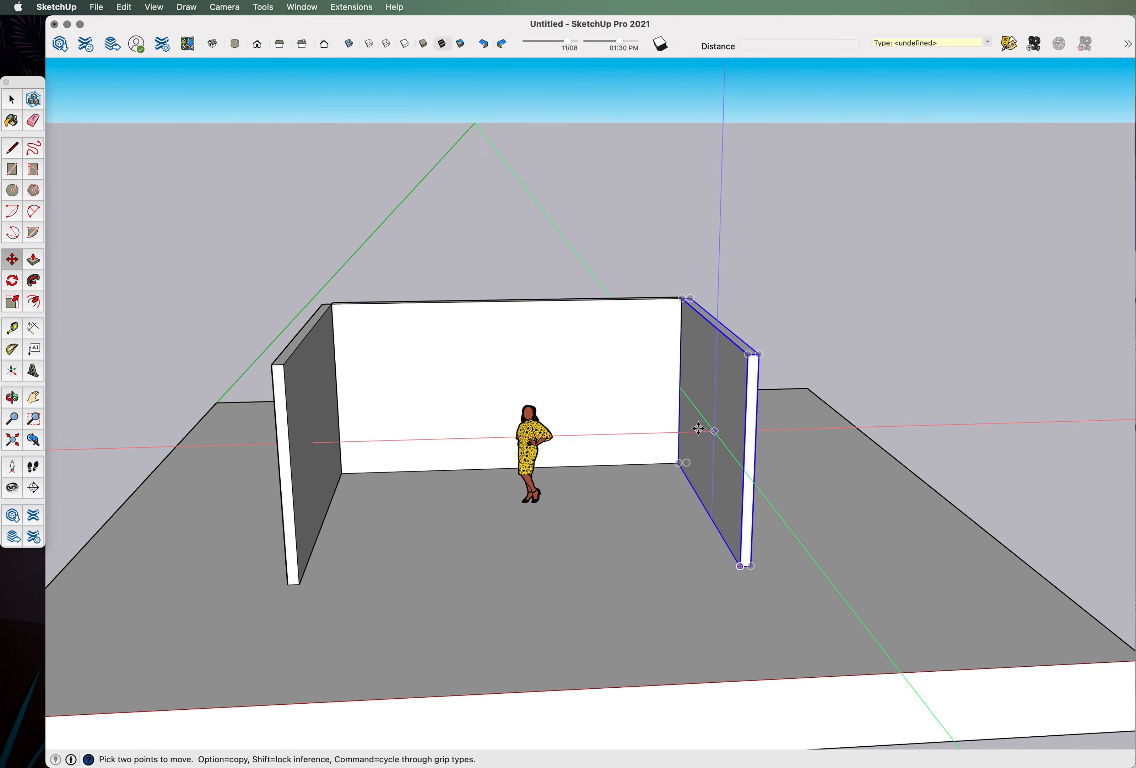
click(14, 282)
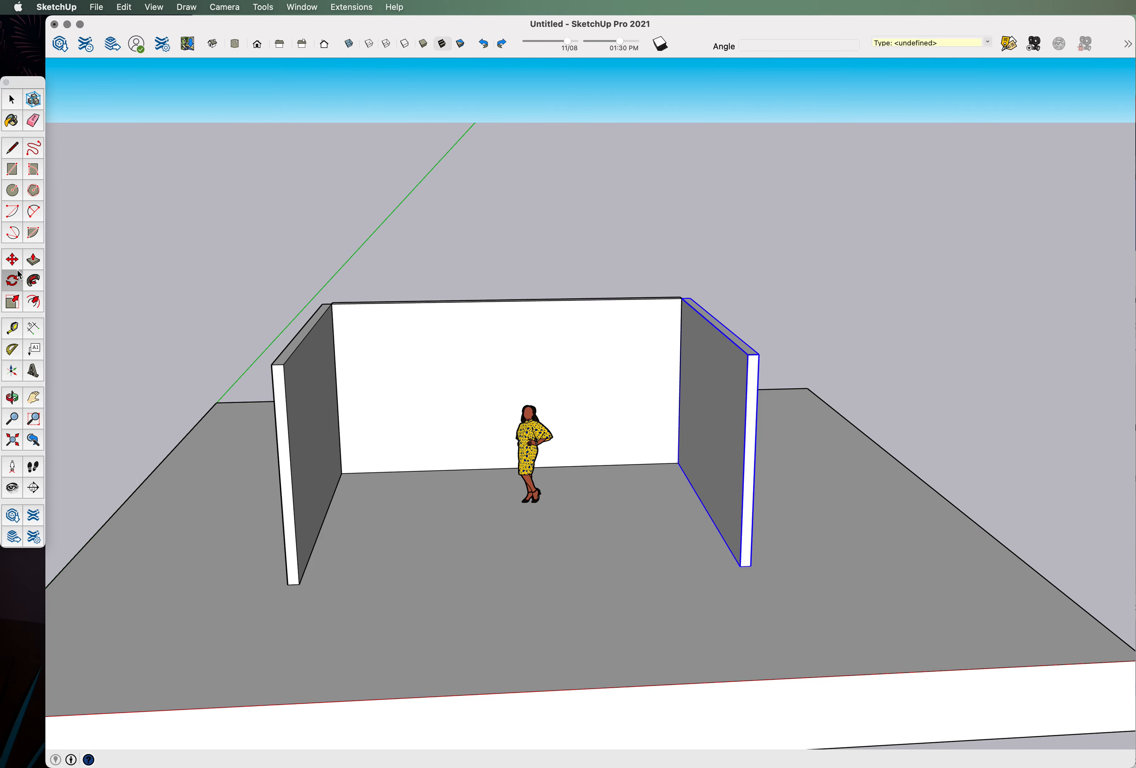
Rotate the right wall about 30° outward around its back corner, aligned to its base.
middle_drag(497, 457, 642, 535)
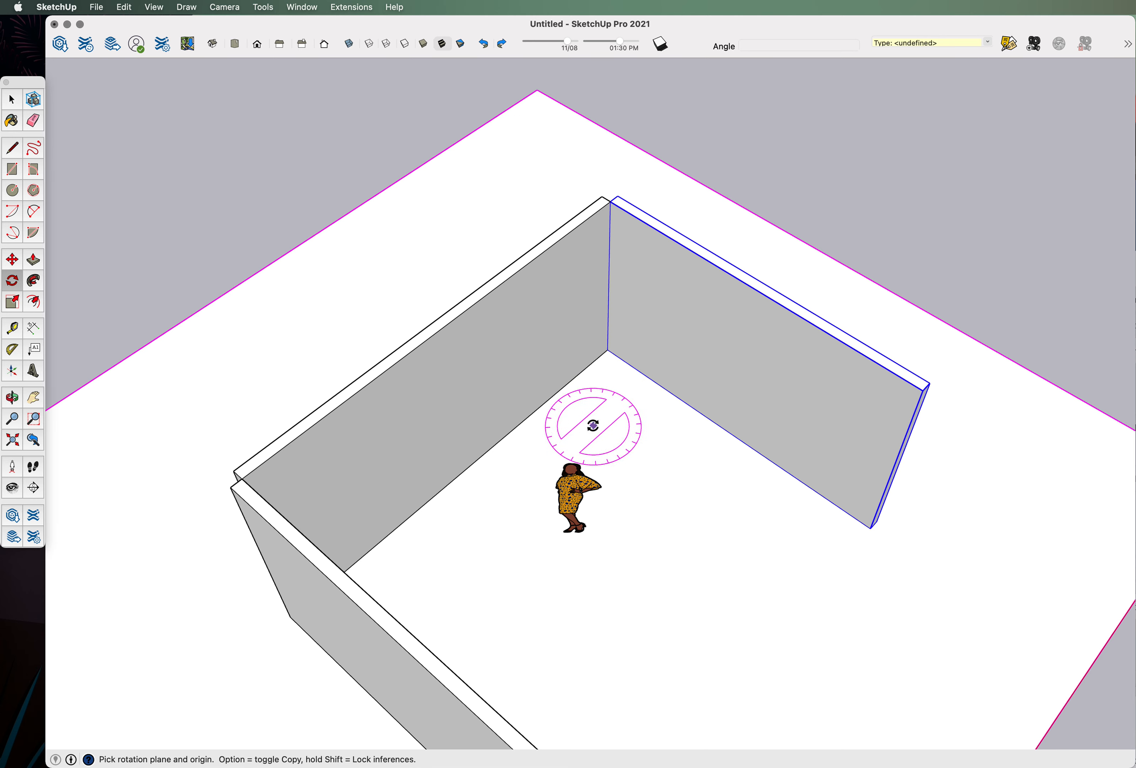
click(607, 351)
middle_drag(633, 342, 631, 368)
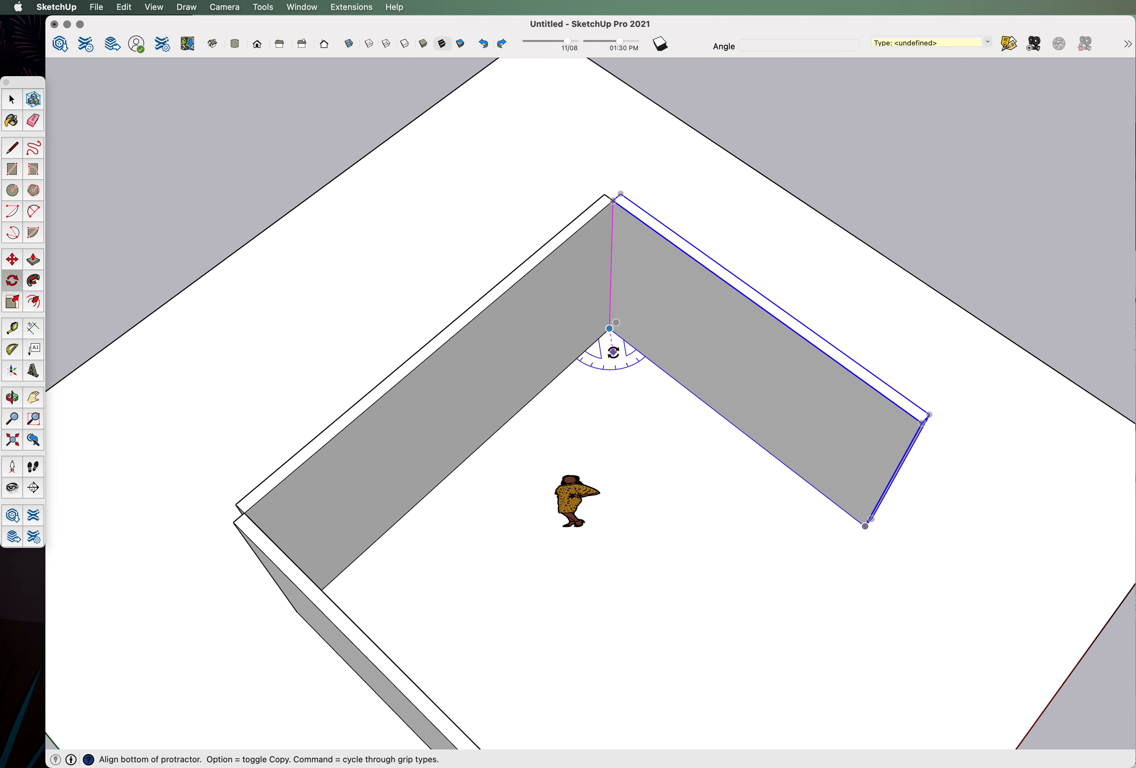
middle_drag(644, 350, 618, 487)
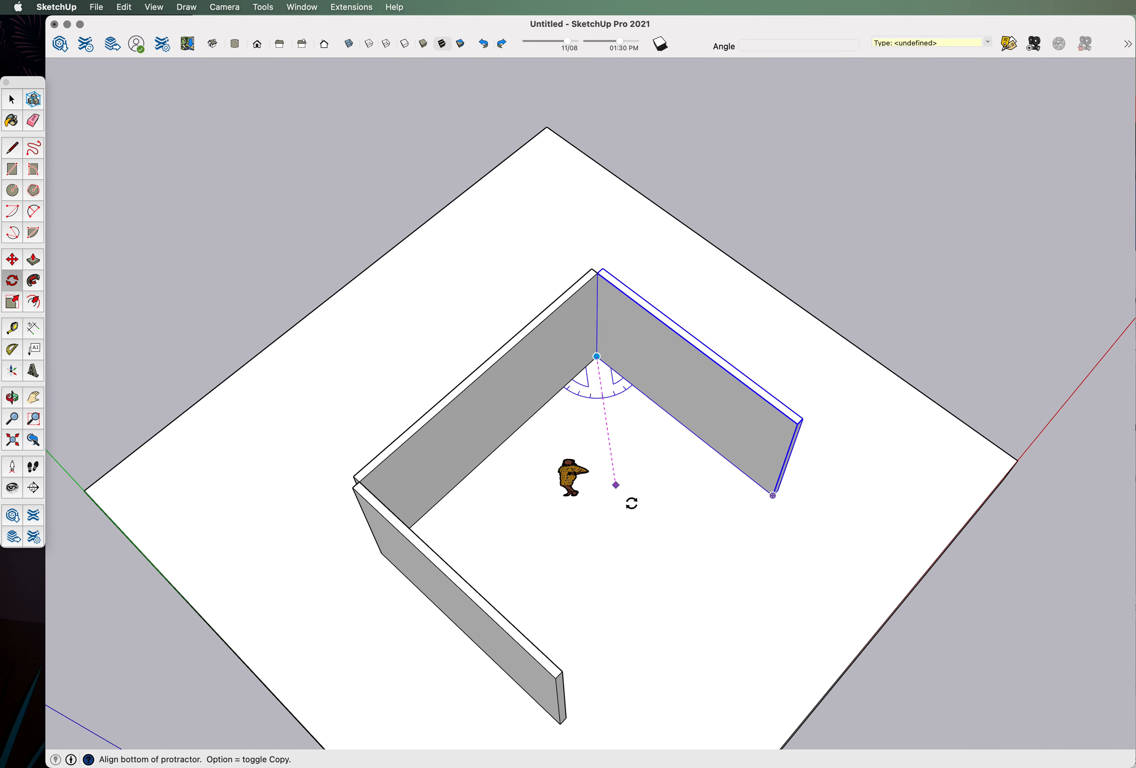
middle_drag(876, 472, 541, 310)
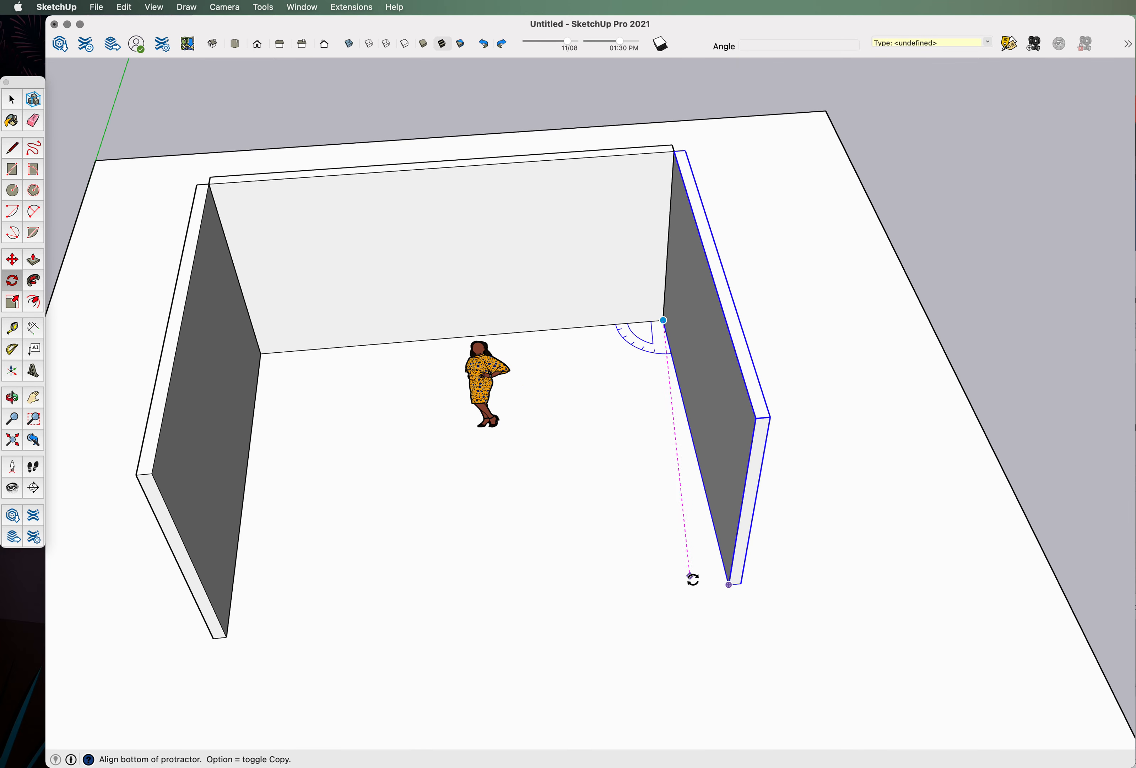
scroll(726, 585, up, 3)
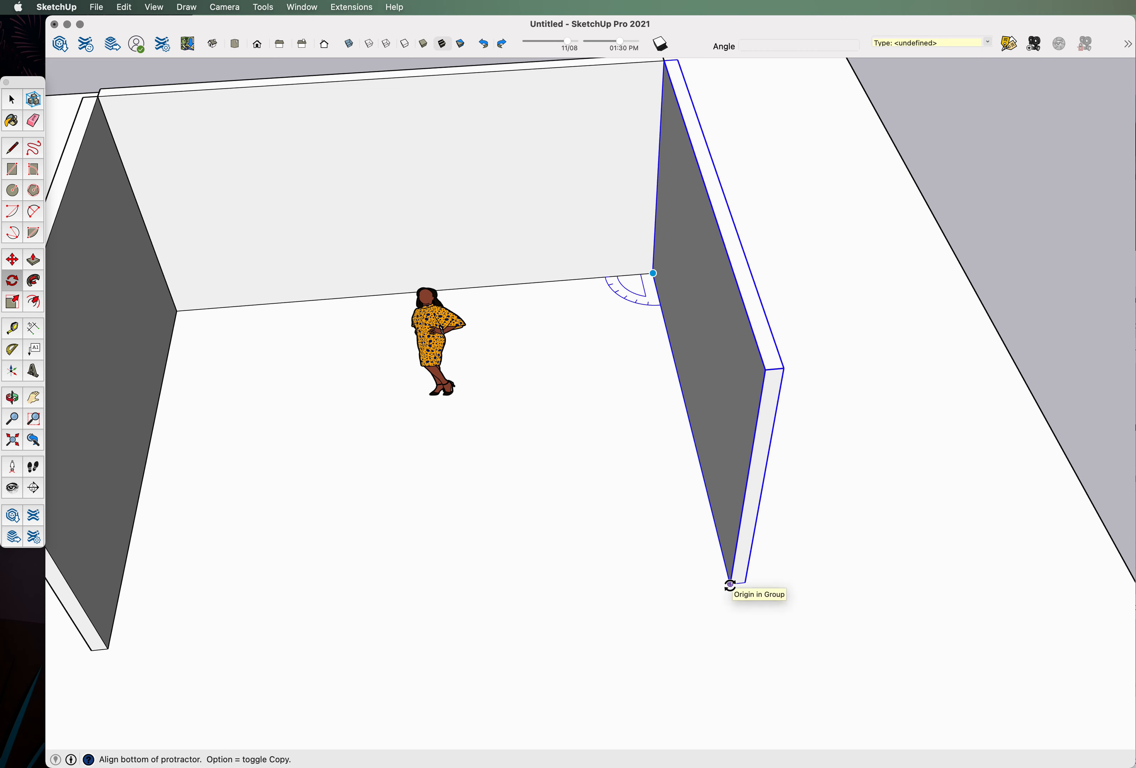
click(730, 585)
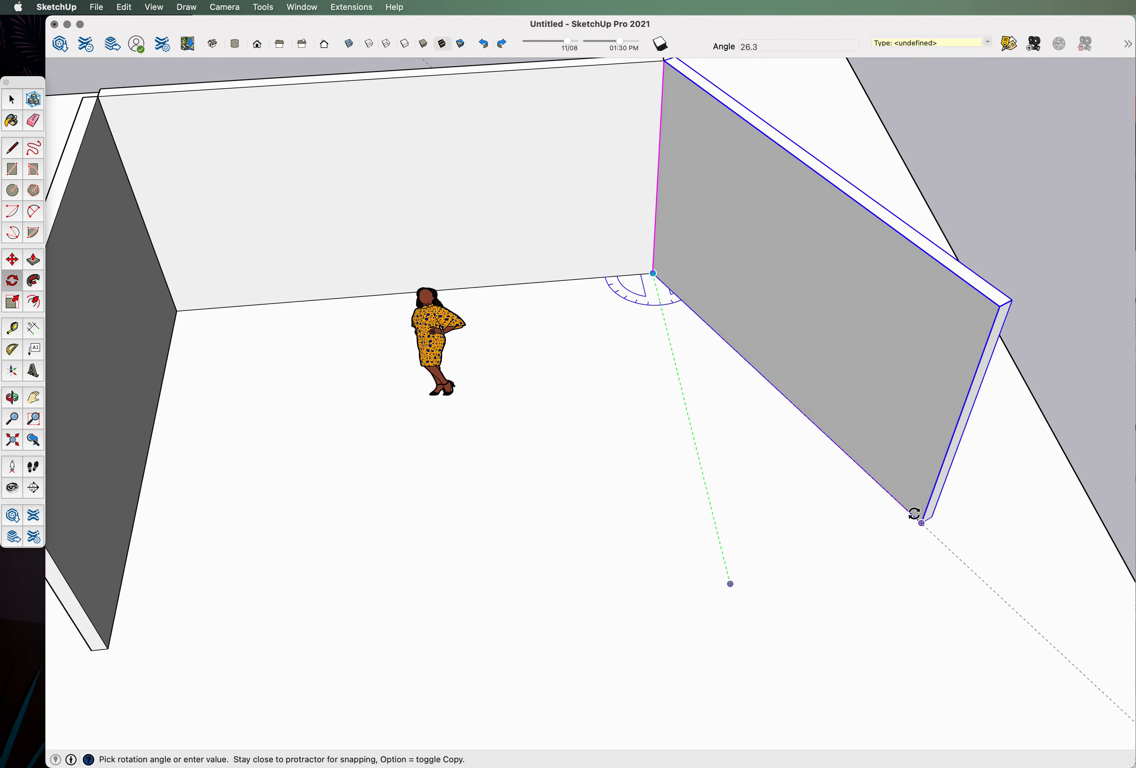
scroll(924, 492, down, 3)
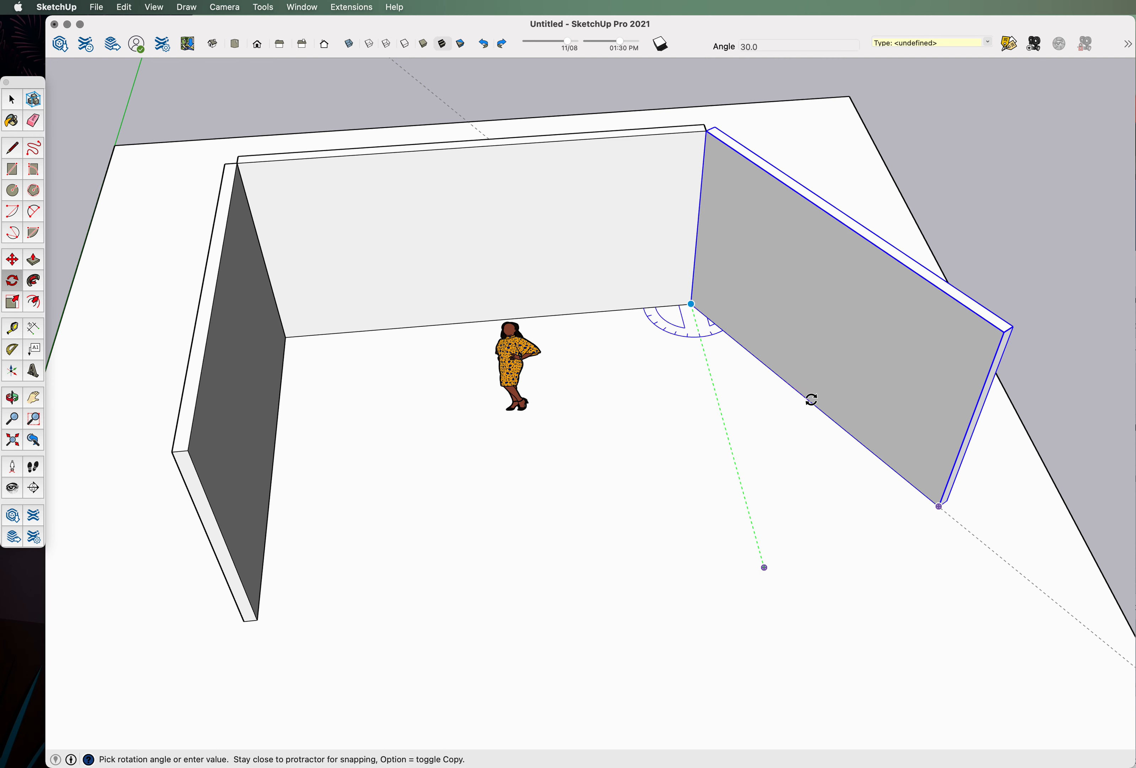
click(808, 400)
Inspect the rotated right wall from a lower angle and deselect it.
middle_drag(652, 370, 635, 337)
scroll(643, 424, up, 3)
middle_drag(643, 424, 636, 450)
scroll(677, 370, up, 3)
scroll(720, 450, down, 2)
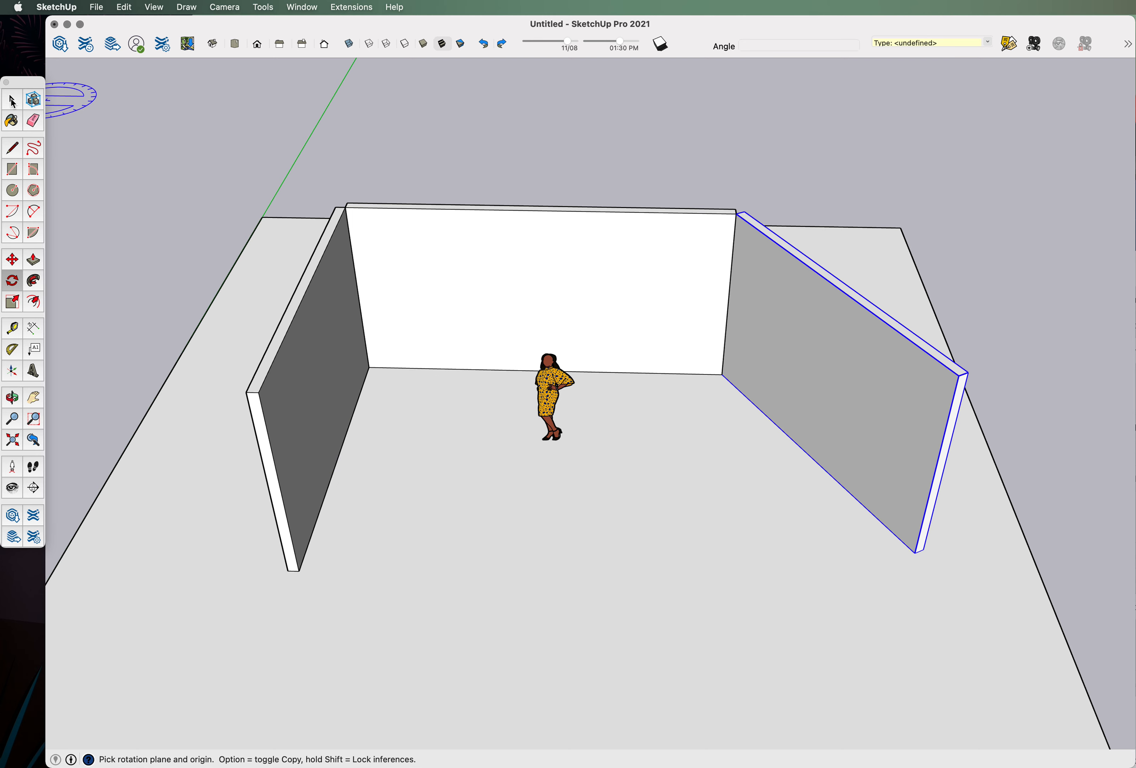
click(12, 102)
click(715, 157)
middle_drag(804, 429, 816, 498)
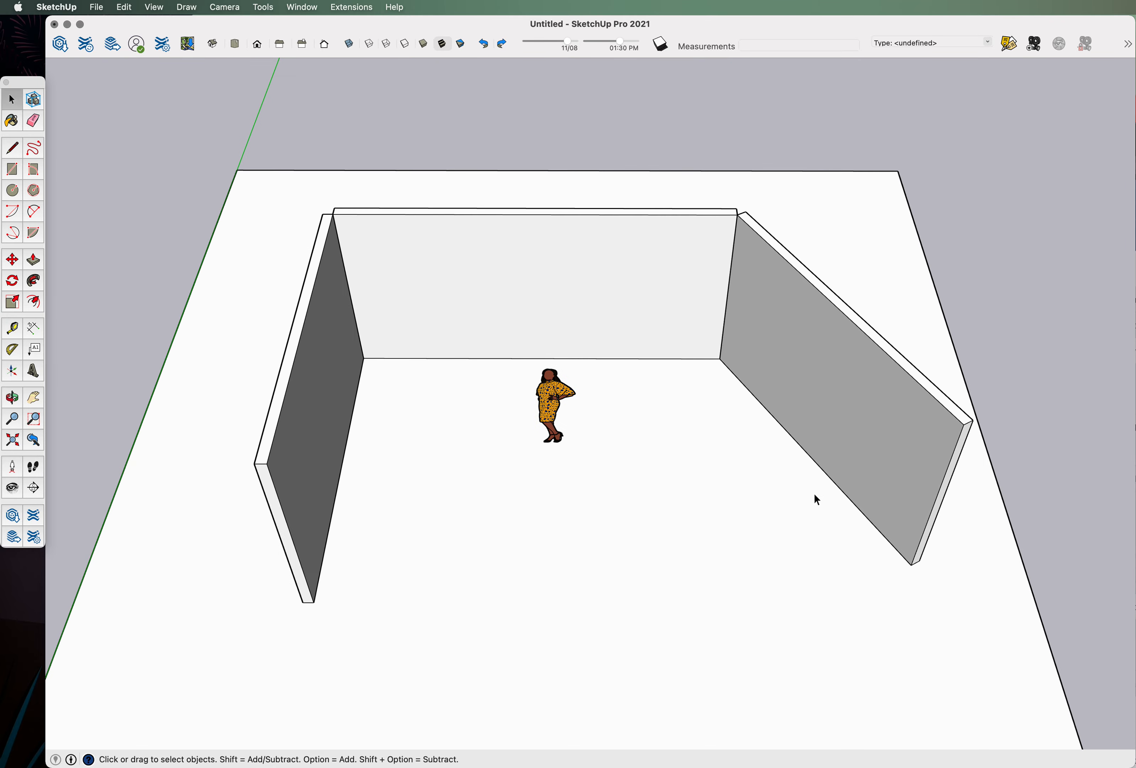
Draw a floor rectangle in the back-left corner starting at the left wall's inner corner.
click(12, 170)
scroll(367, 357, up, 3)
click(366, 347)
scroll(367, 345, up, 1)
scroll(367, 345, down, 4)
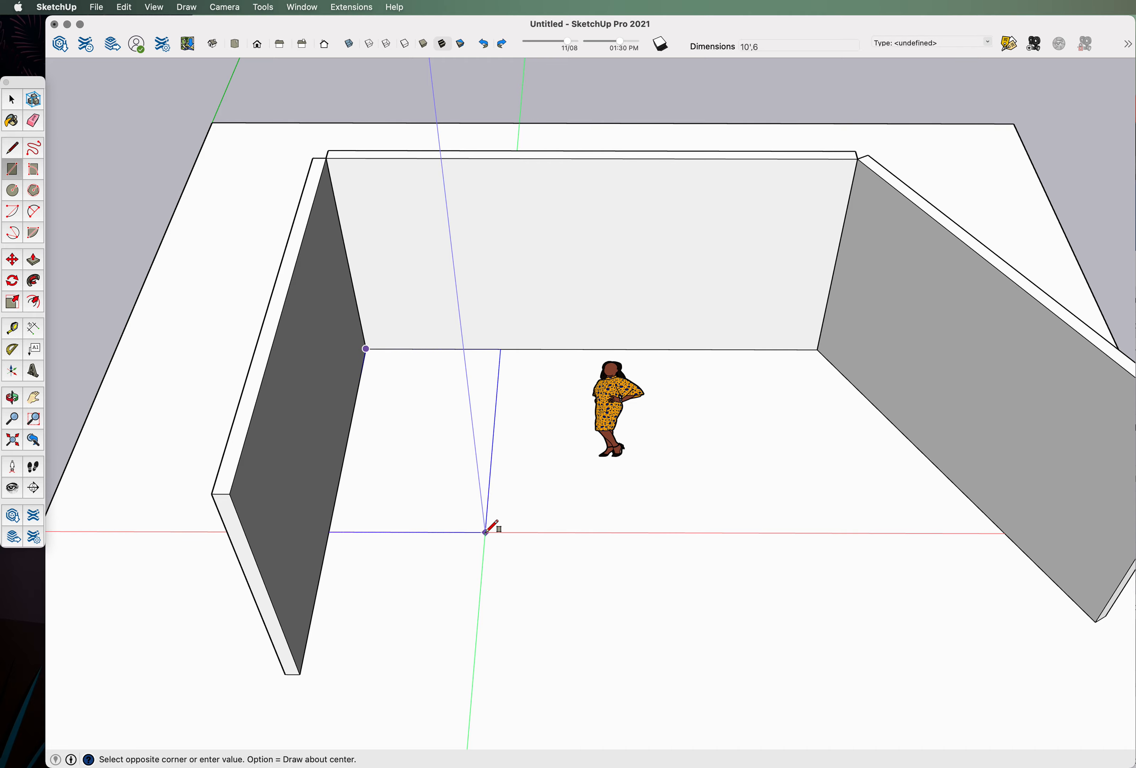
click(486, 532)
middle_drag(487, 531, 456, 367)
middle_drag(380, 430, 447, 450)
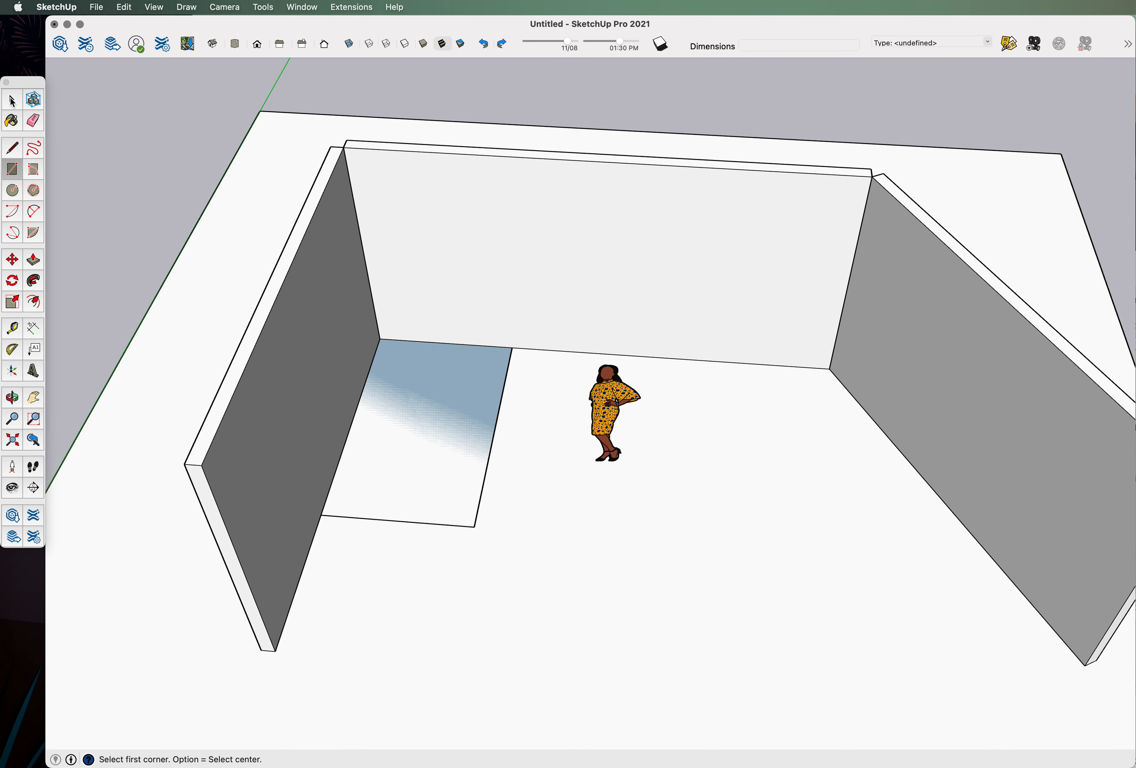
Make the floor rectangle a group and open it for editing.
click(12, 100)
click(419, 396)
right_click(419, 405)
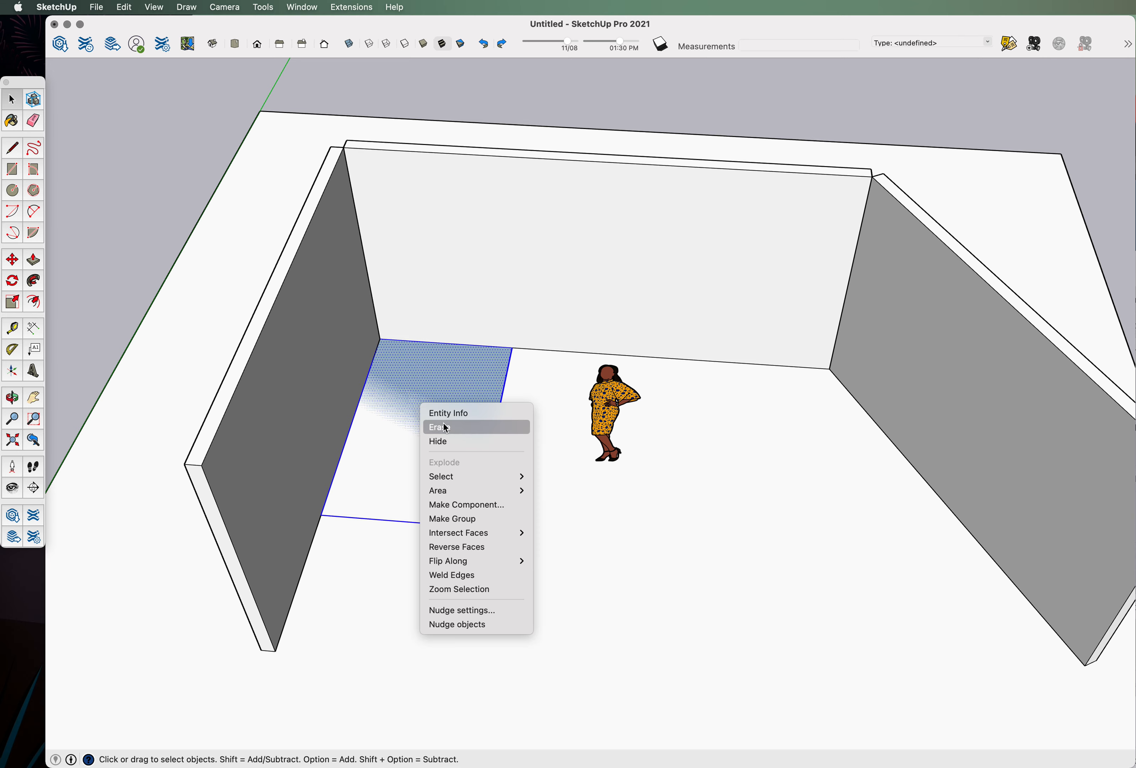
click(474, 518)
double_click(443, 428)
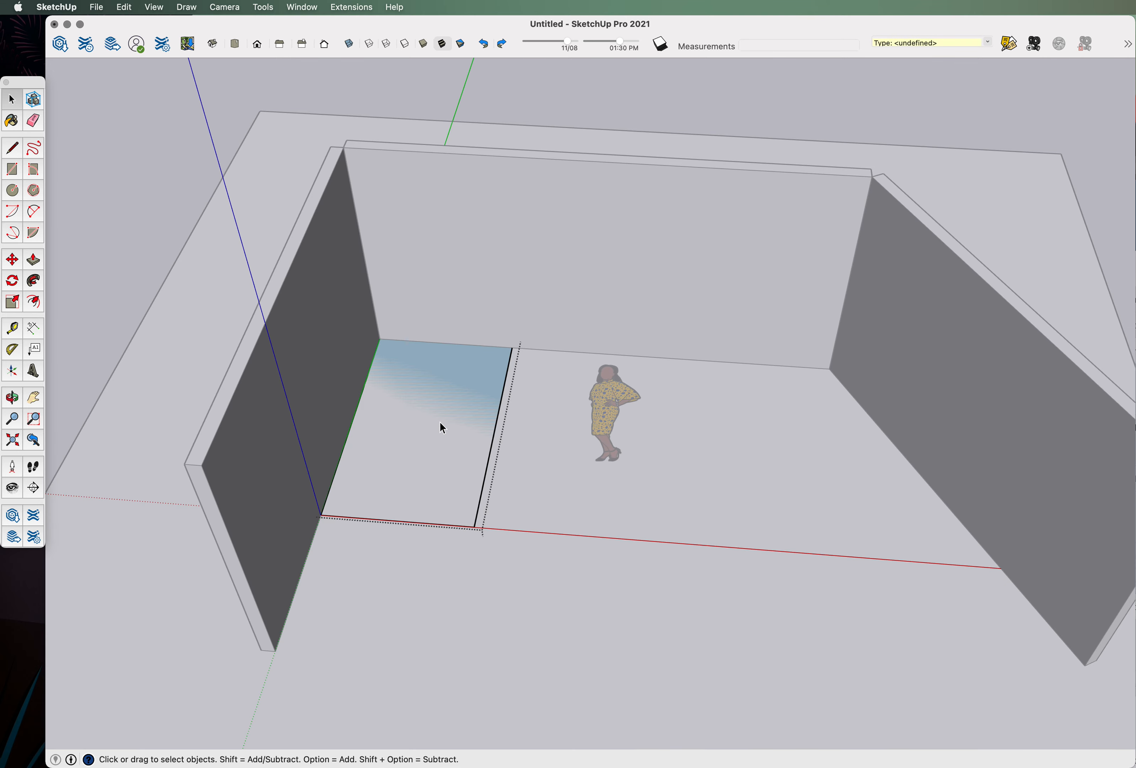
middle_drag(497, 532, 393, 436)
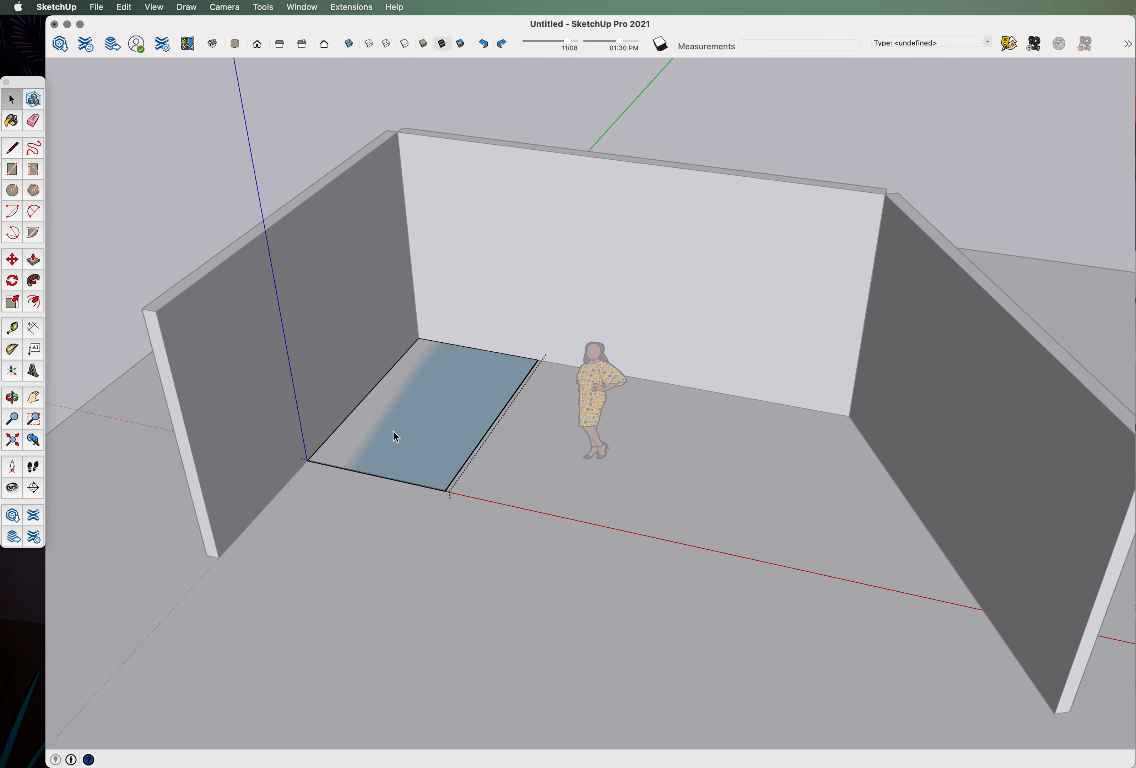
Push/Pull the rectangle up 2' into a solid platform.
click(33, 262)
scroll(427, 376, up, 5)
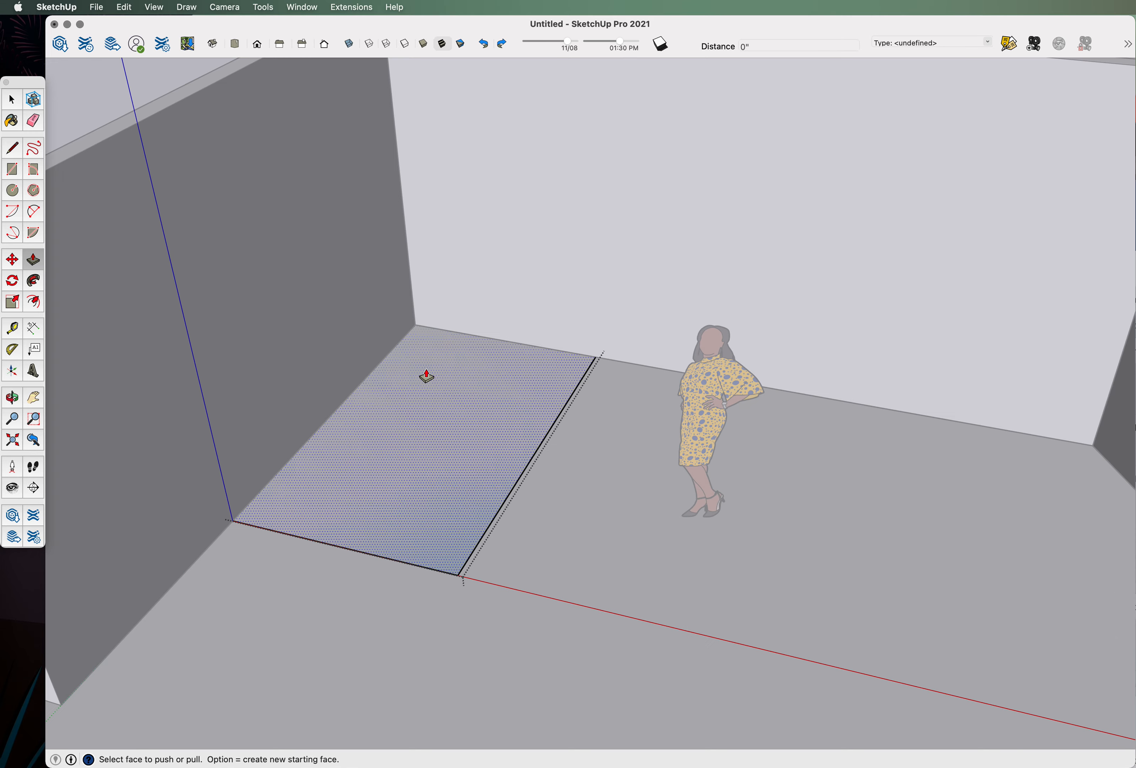
drag(459, 418, 445, 376)
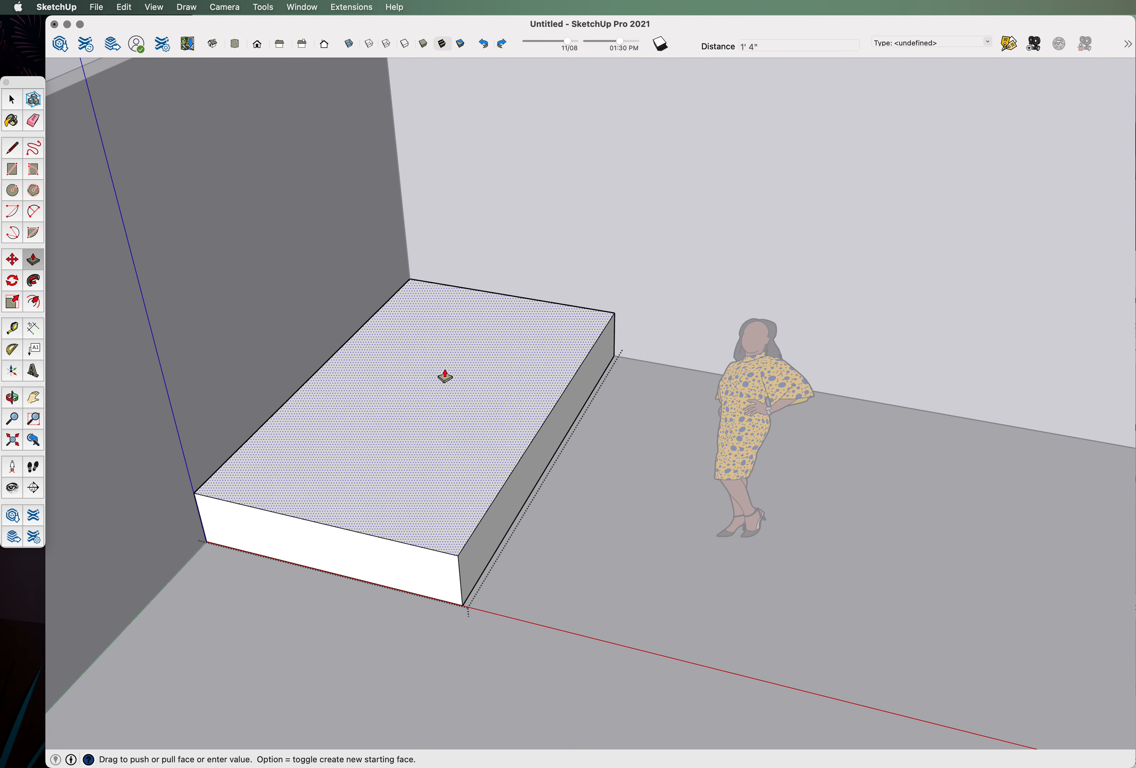
text(2')
key(Return)
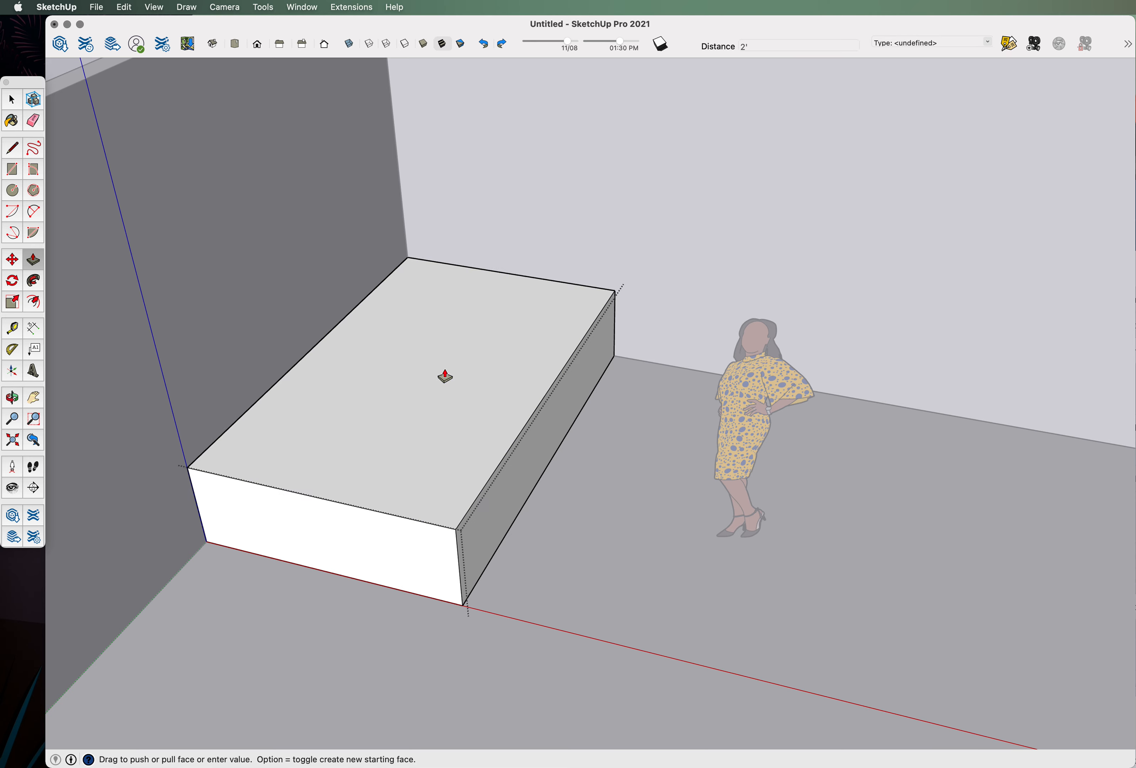
scroll(636, 323, down, 5)
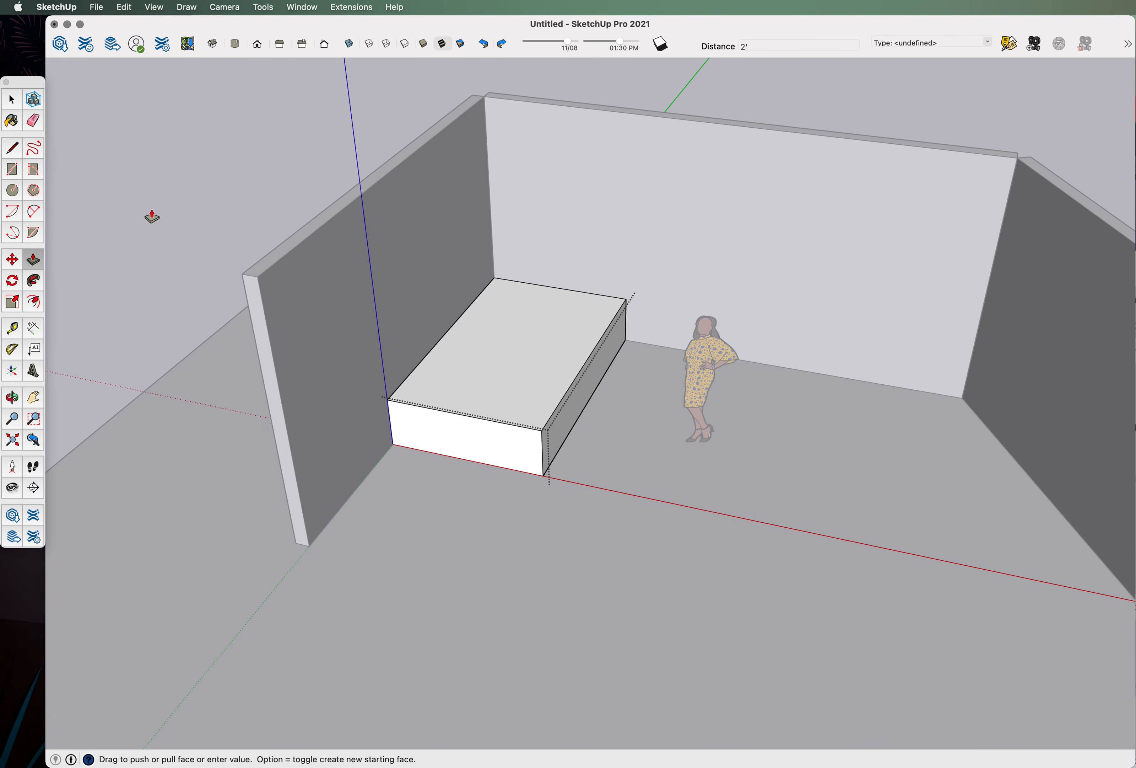
click(12, 100)
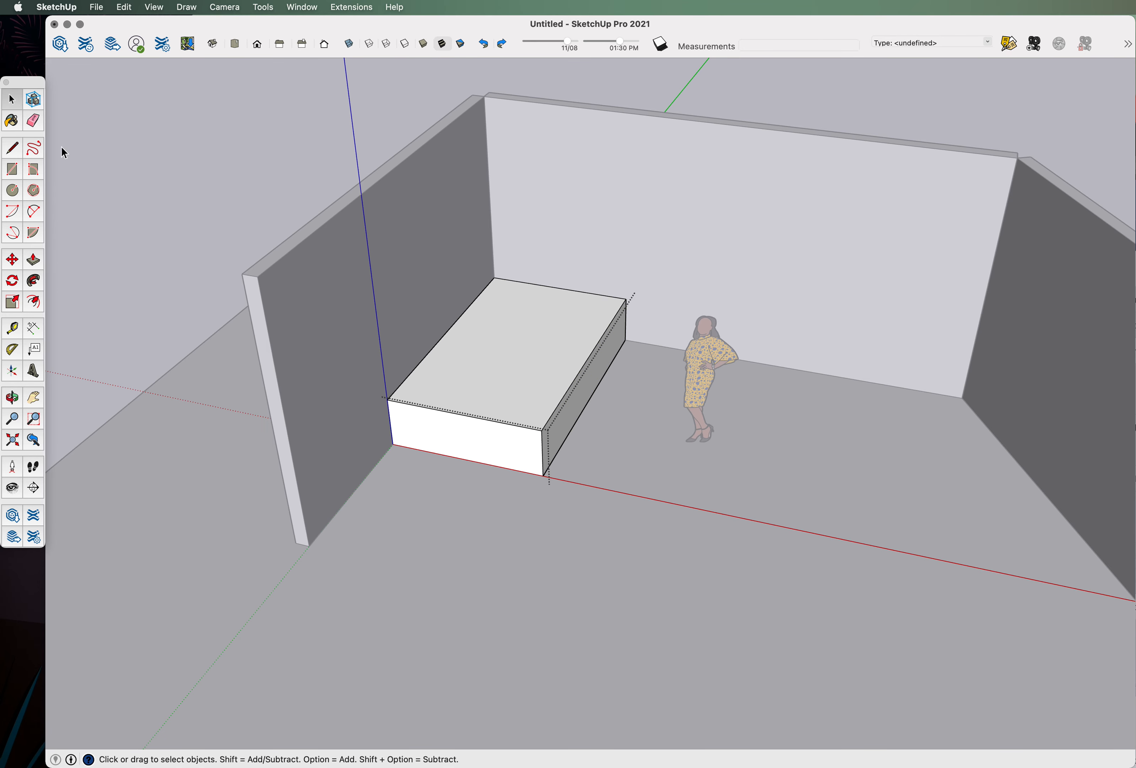
Select the scale figure from a top-down view of the slab.
scroll(436, 355, down, 3)
middle_drag(436, 355, 656, 514)
scroll(631, 401, up, 5)
click(583, 357)
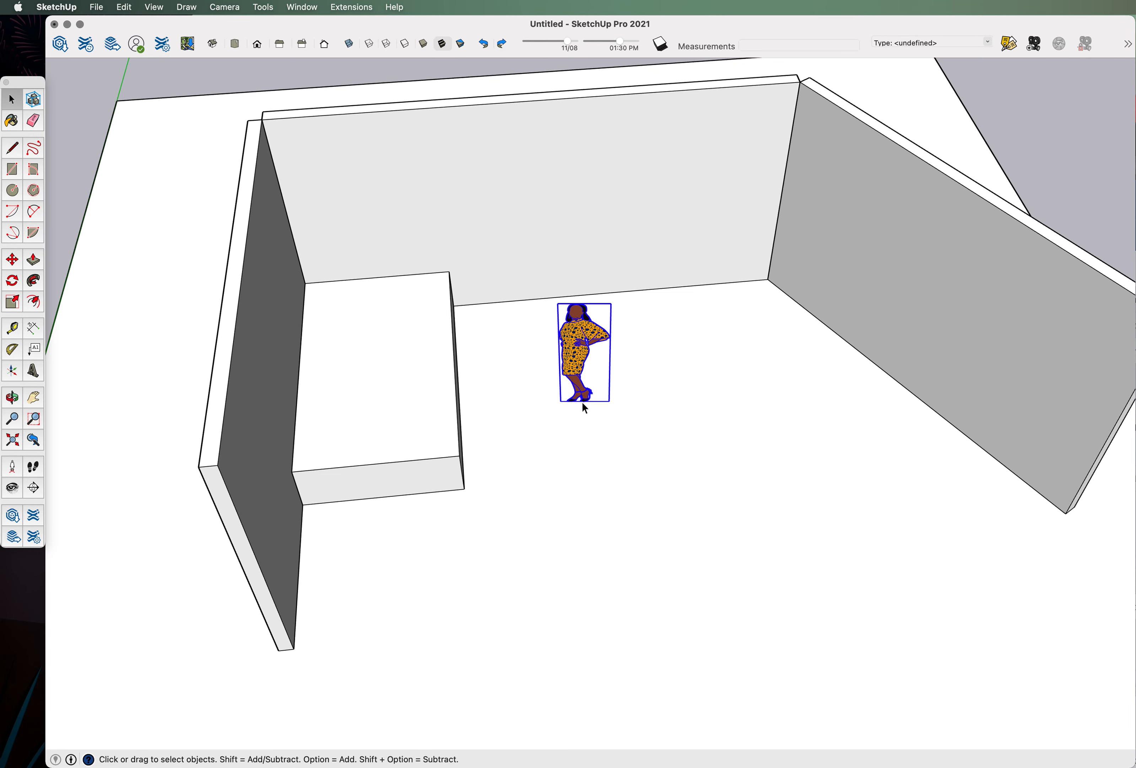
scroll(590, 419, up, 3)
scroll(590, 418, down, 3)
scroll(604, 420, up, 2)
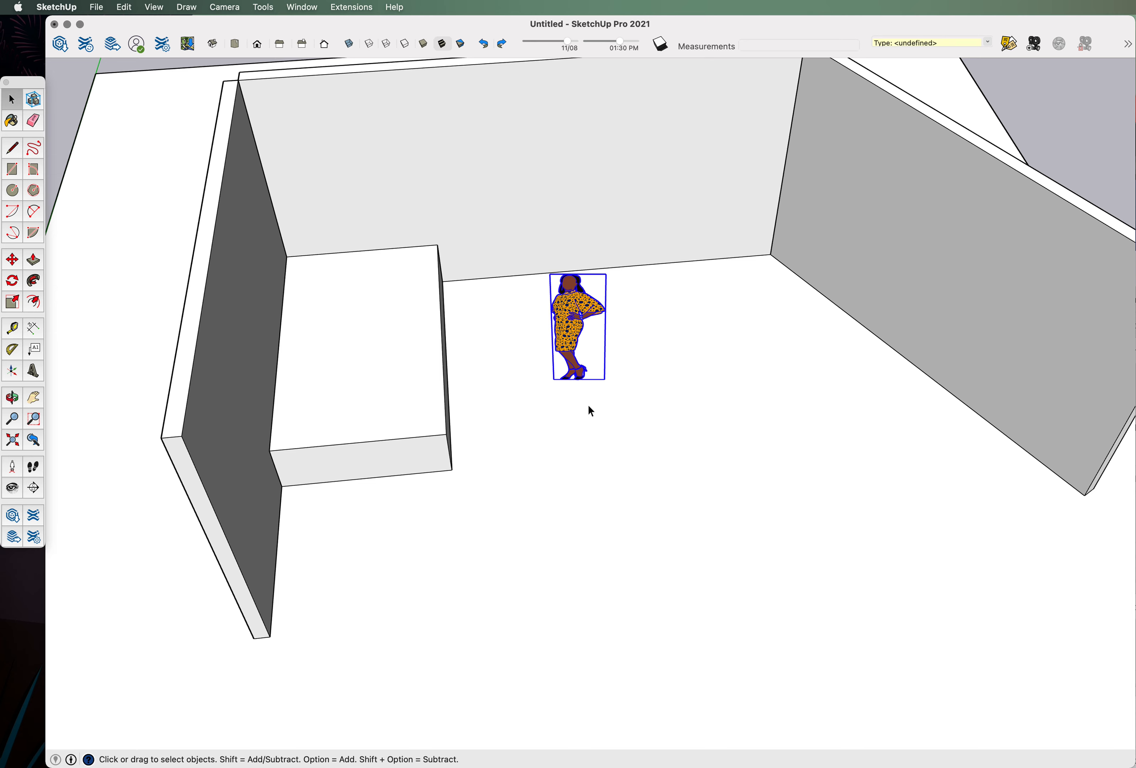
scroll(590, 412, up, 2)
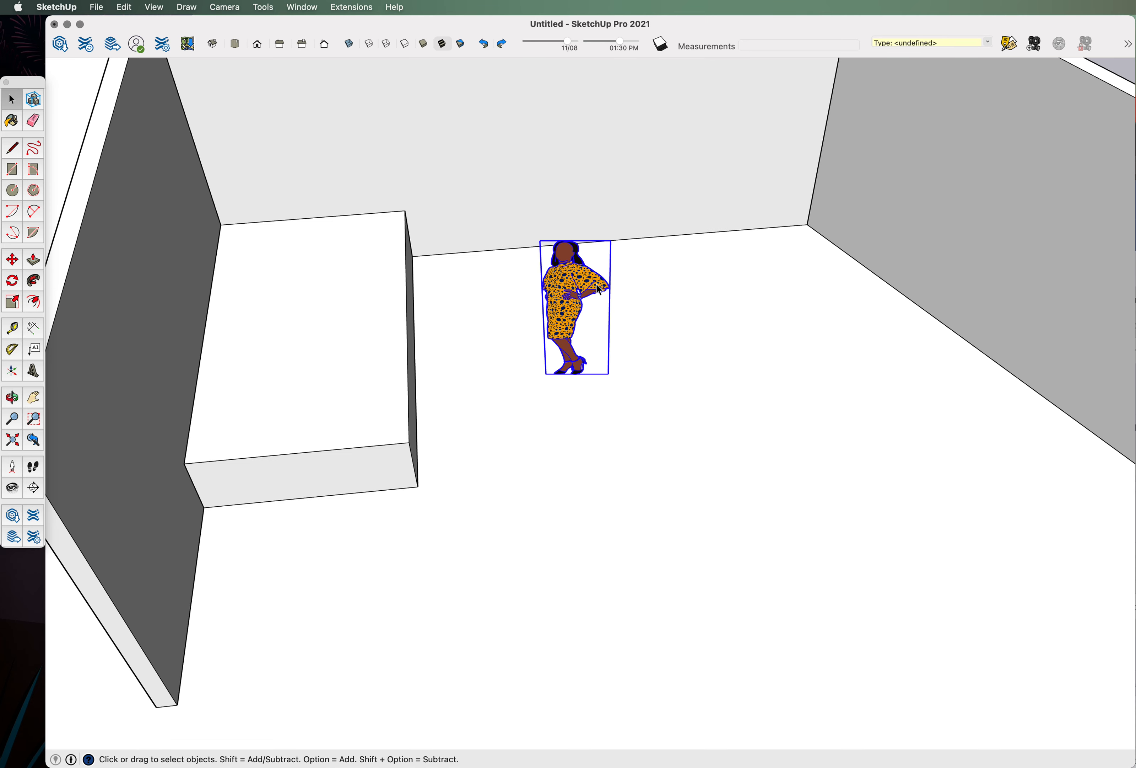
click(11, 259)
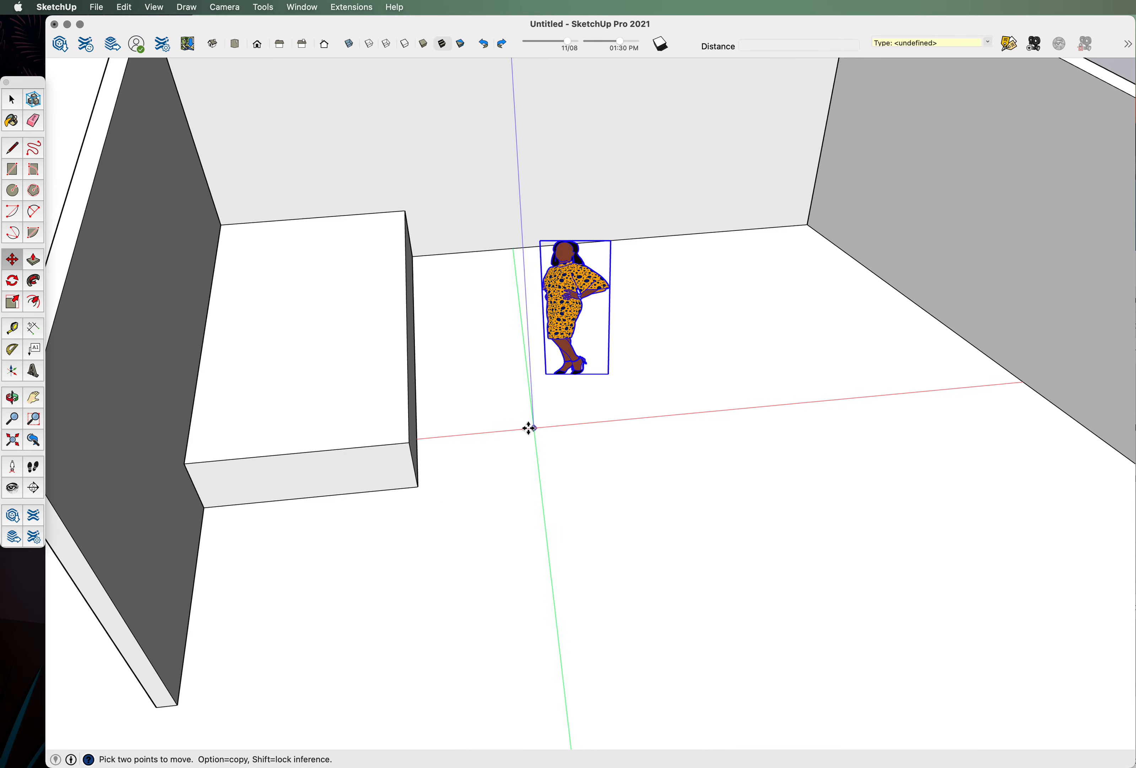
click(518, 434)
scroll(509, 455, down, 3)
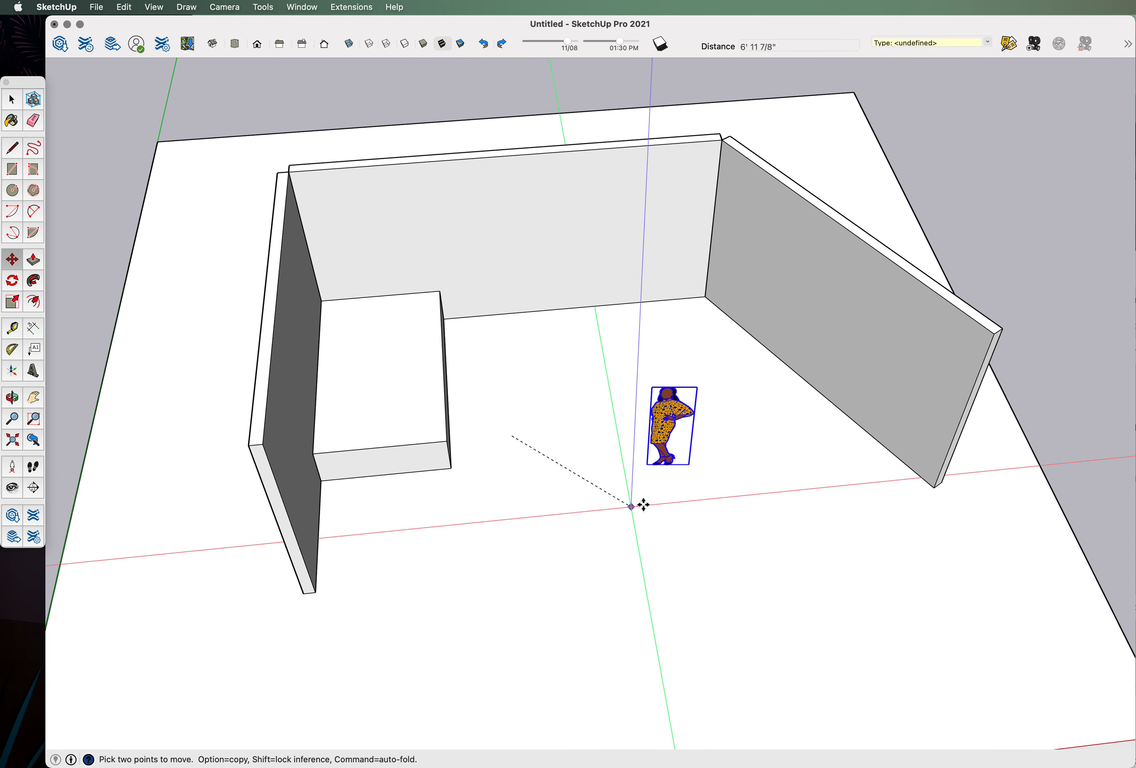
scroll(689, 484, up, 5)
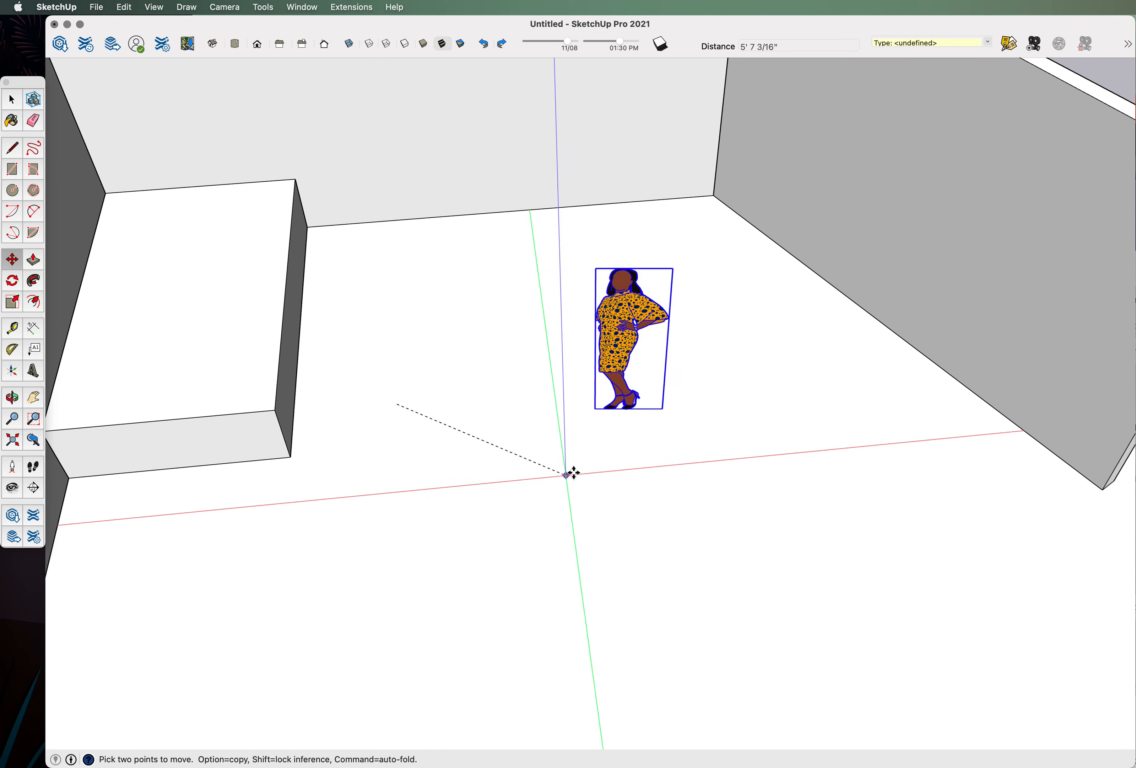
click(749, 485)
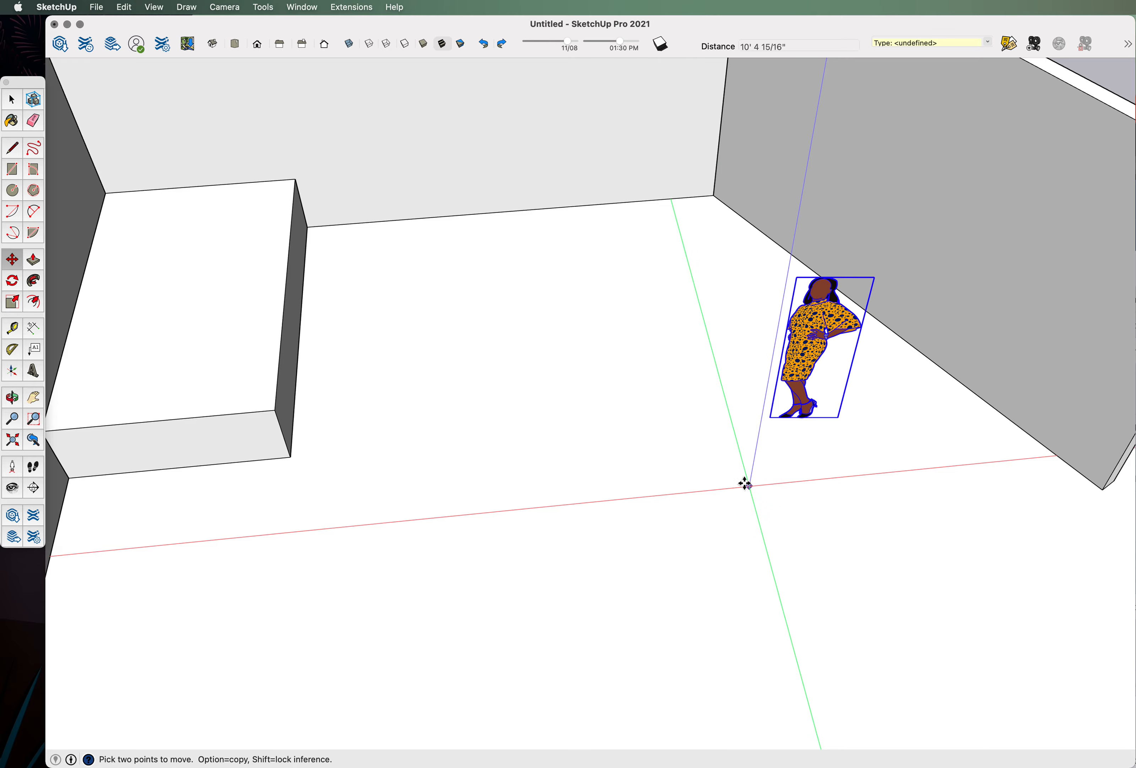
drag(628, 466, 650, 492)
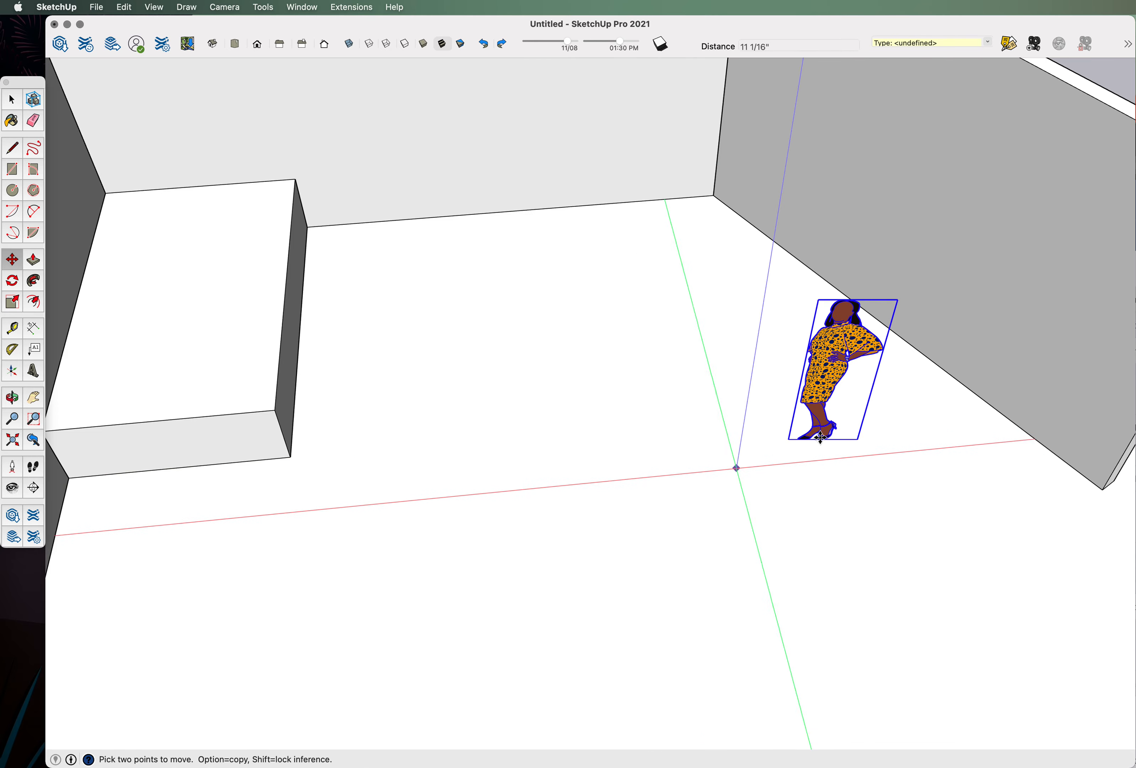
scroll(835, 420, up, 5)
drag(841, 315, 788, 381)
middle_drag(739, 384, 729, 269)
scroll(703, 320, down, 4)
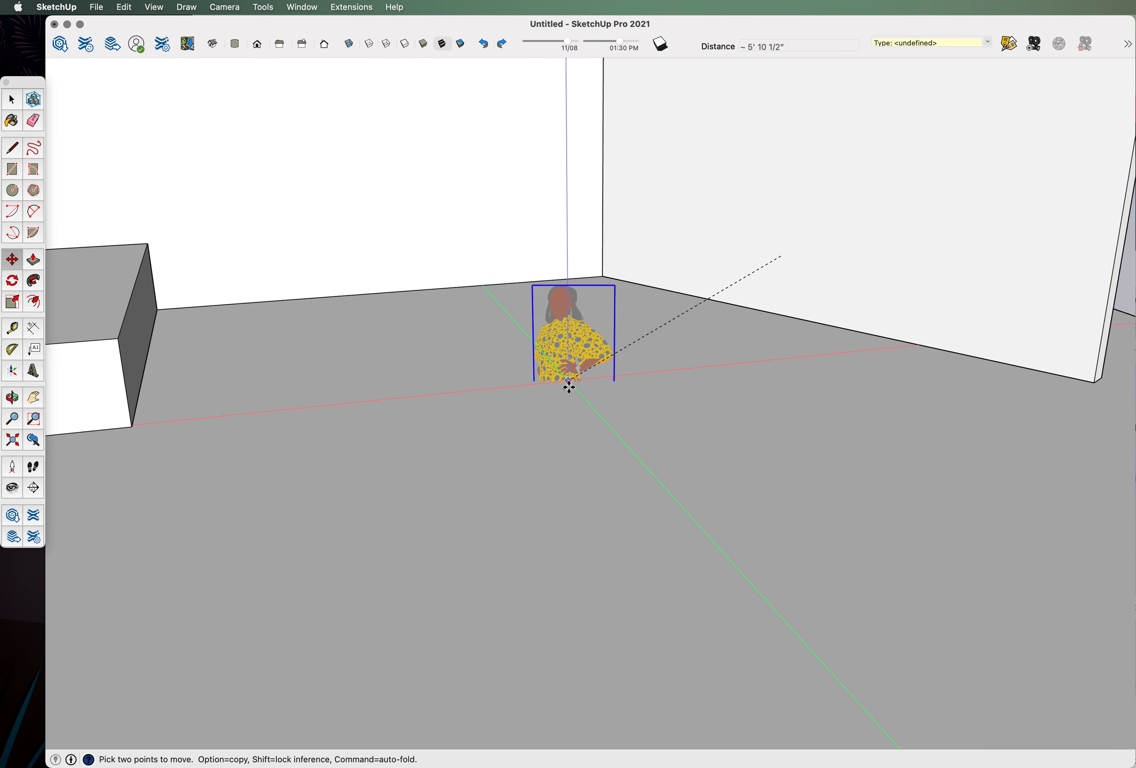
key(Escape)
middle_drag(731, 439, 777, 492)
click(777, 492)
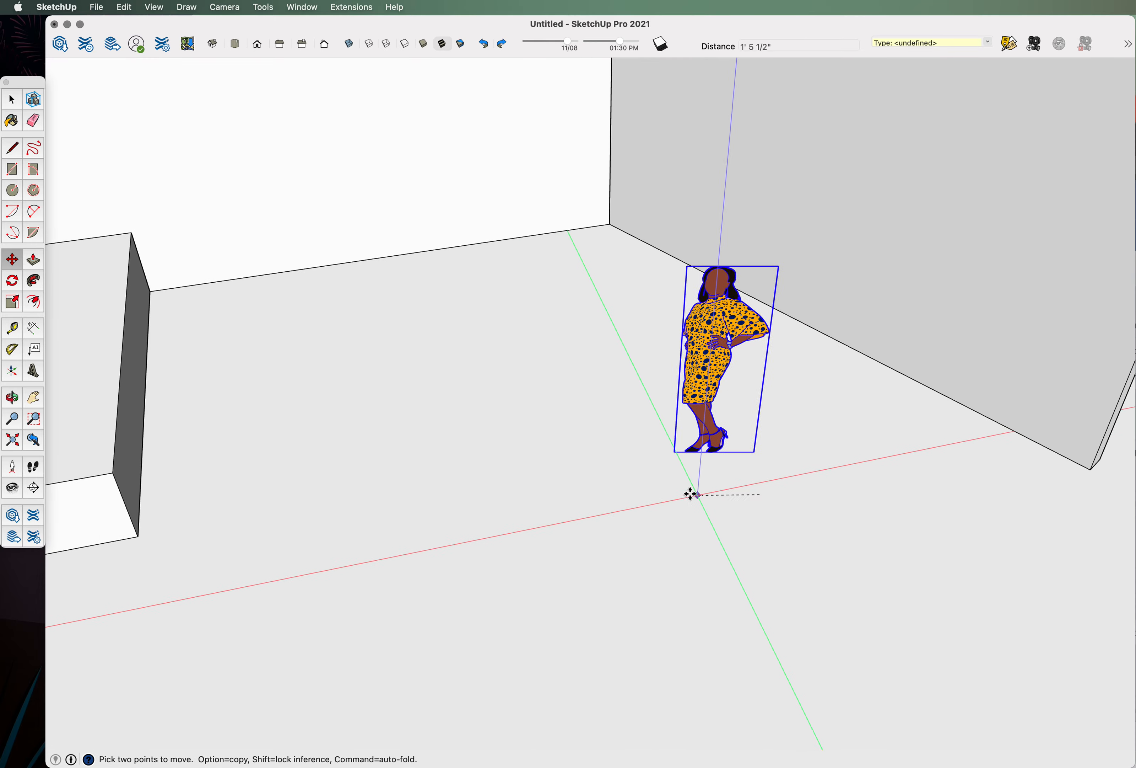
key(Escape)
scroll(779, 489, down, 5)
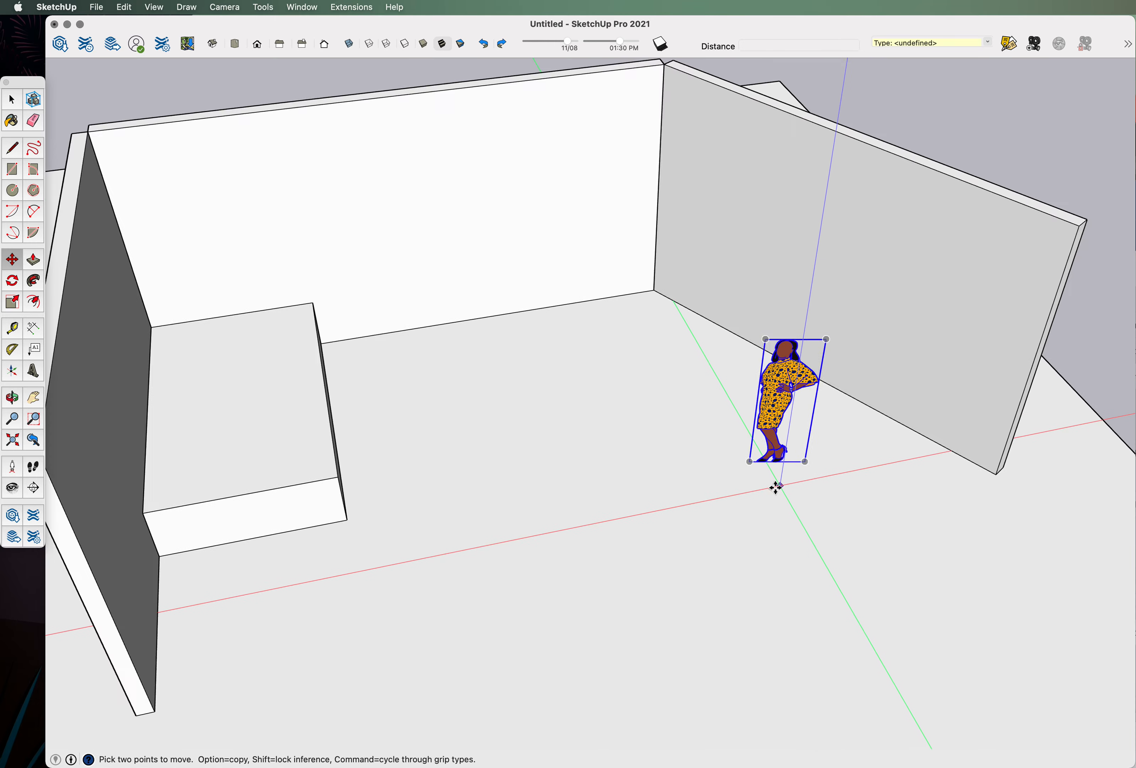
middle_drag(776, 487, 608, 548)
middle_drag(563, 386, 543, 330)
scroll(405, 411, up, 5)
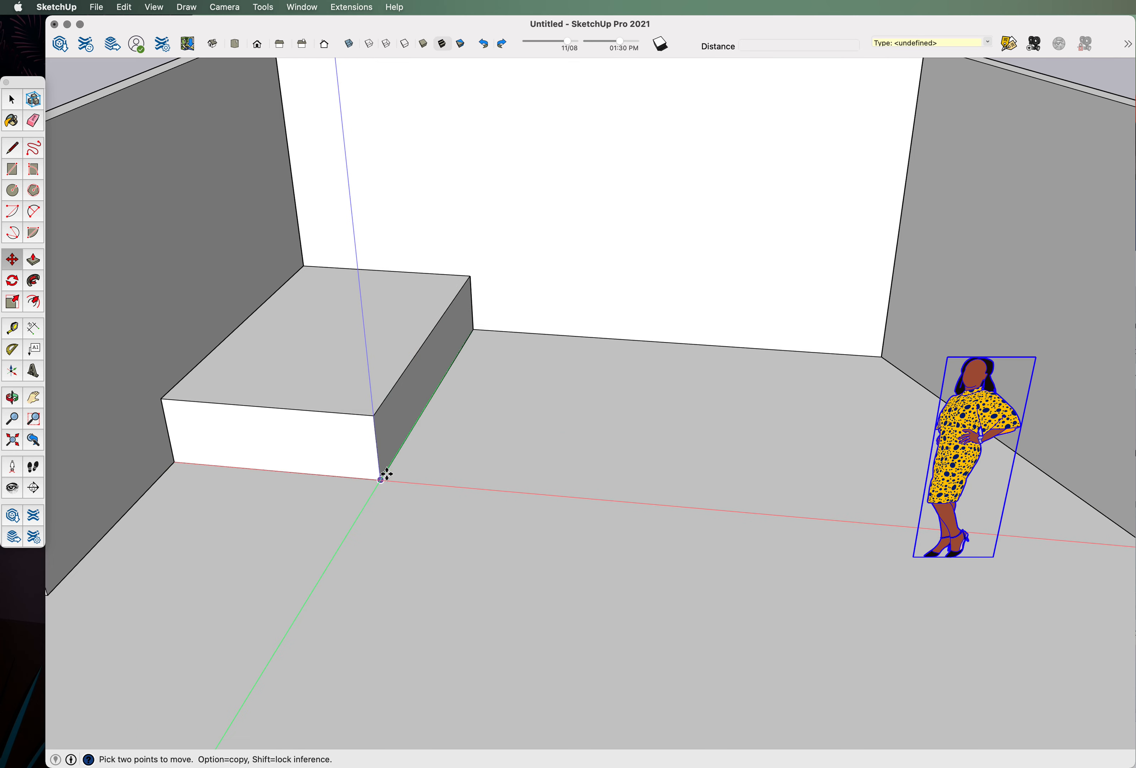
scroll(370, 414, up, 2)
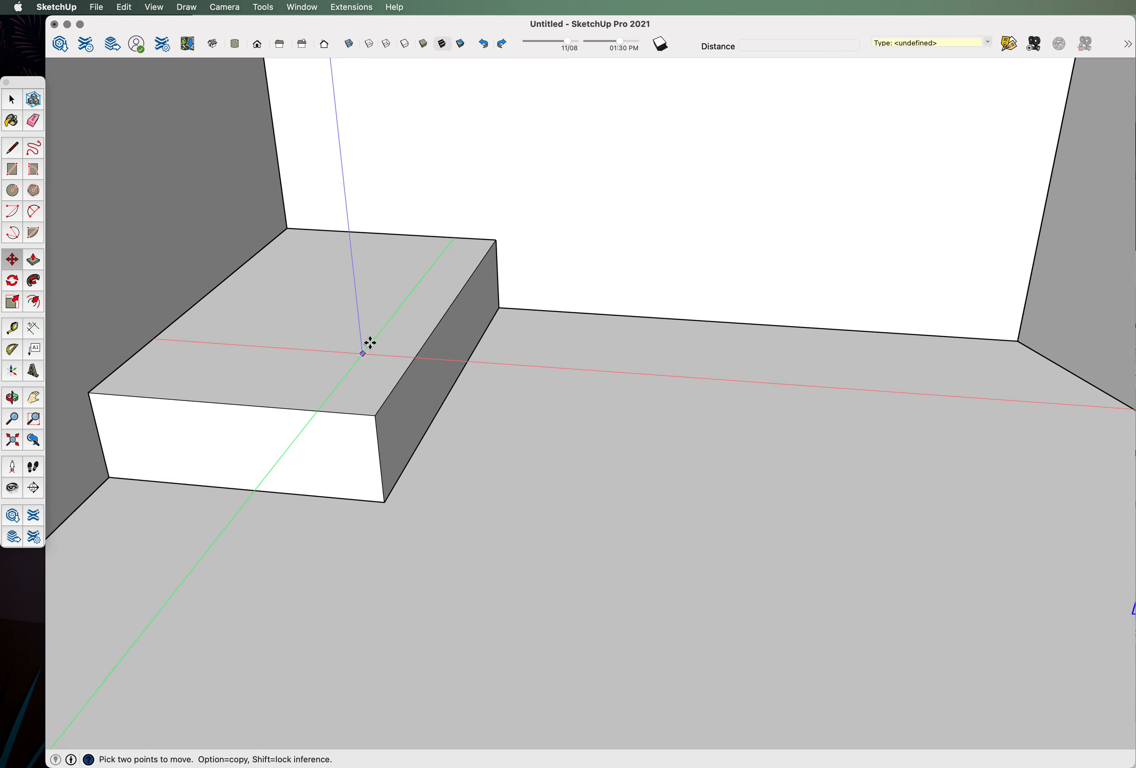
middle_drag(377, 381, 319, 401)
scroll(419, 384, down, 10)
middle_drag(492, 424, 451, 421)
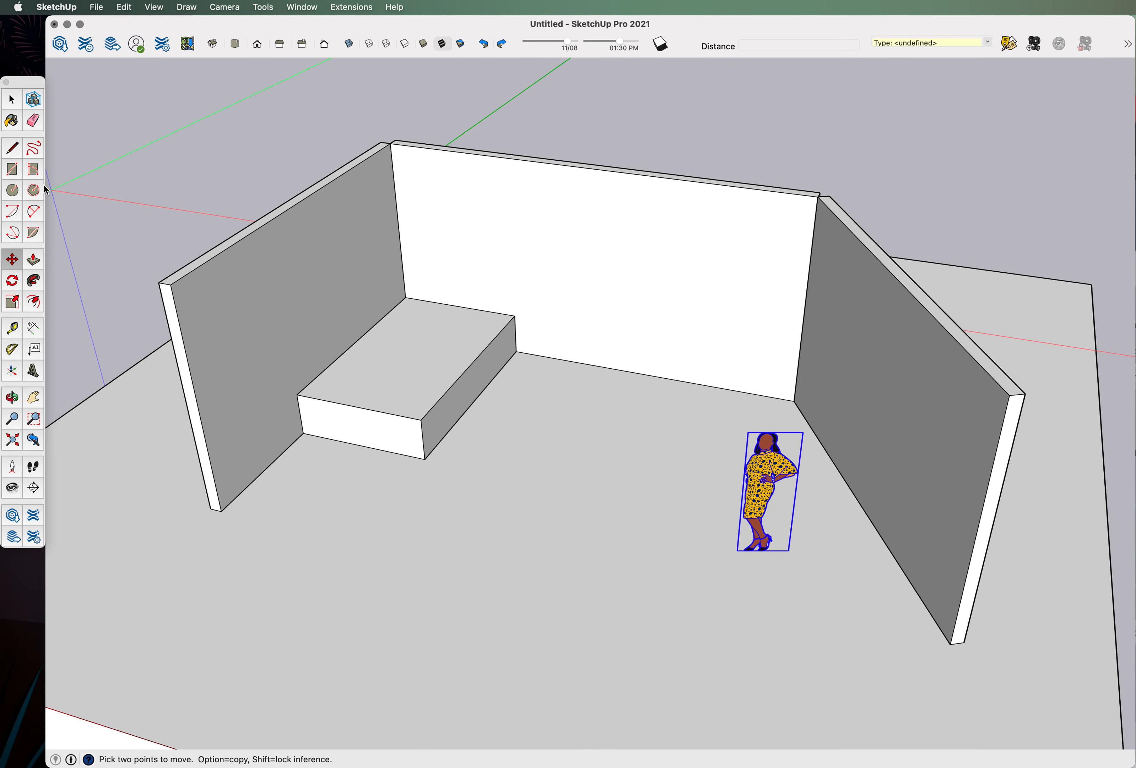
Draw a small rectangle on the floor in front of the platform.
click(12, 169)
middle_drag(376, 337, 520, 419)
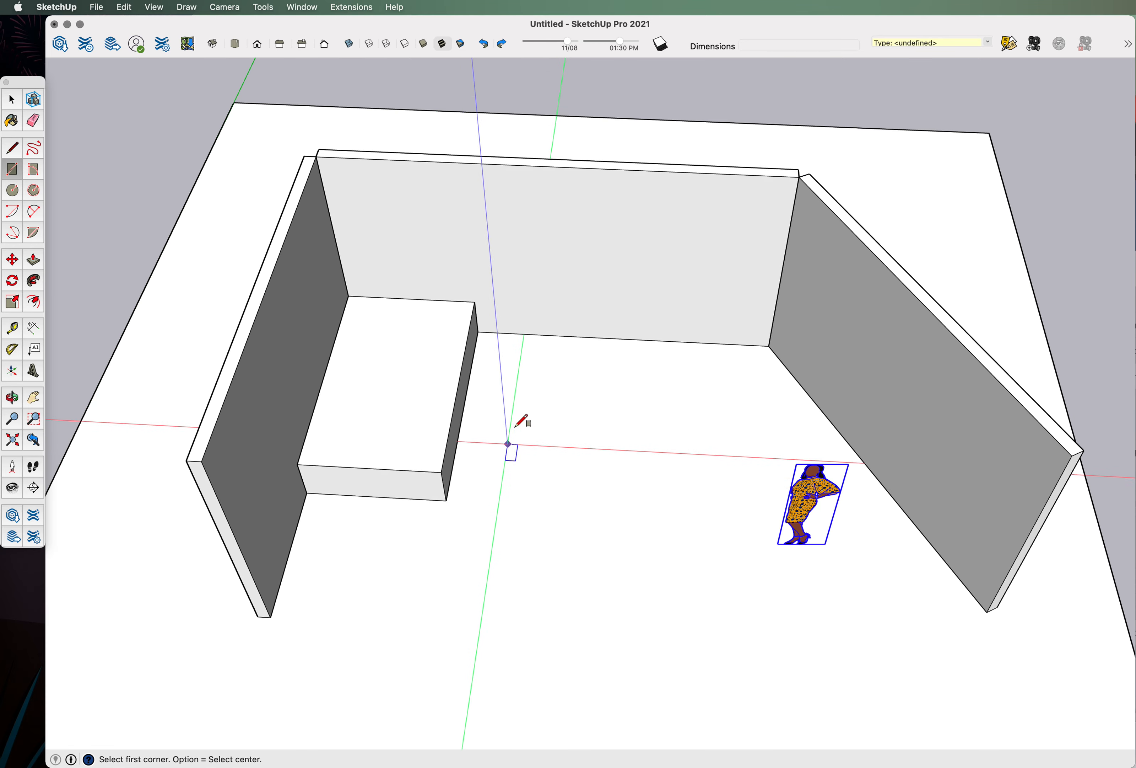
scroll(507, 380, up, 5)
click(505, 381)
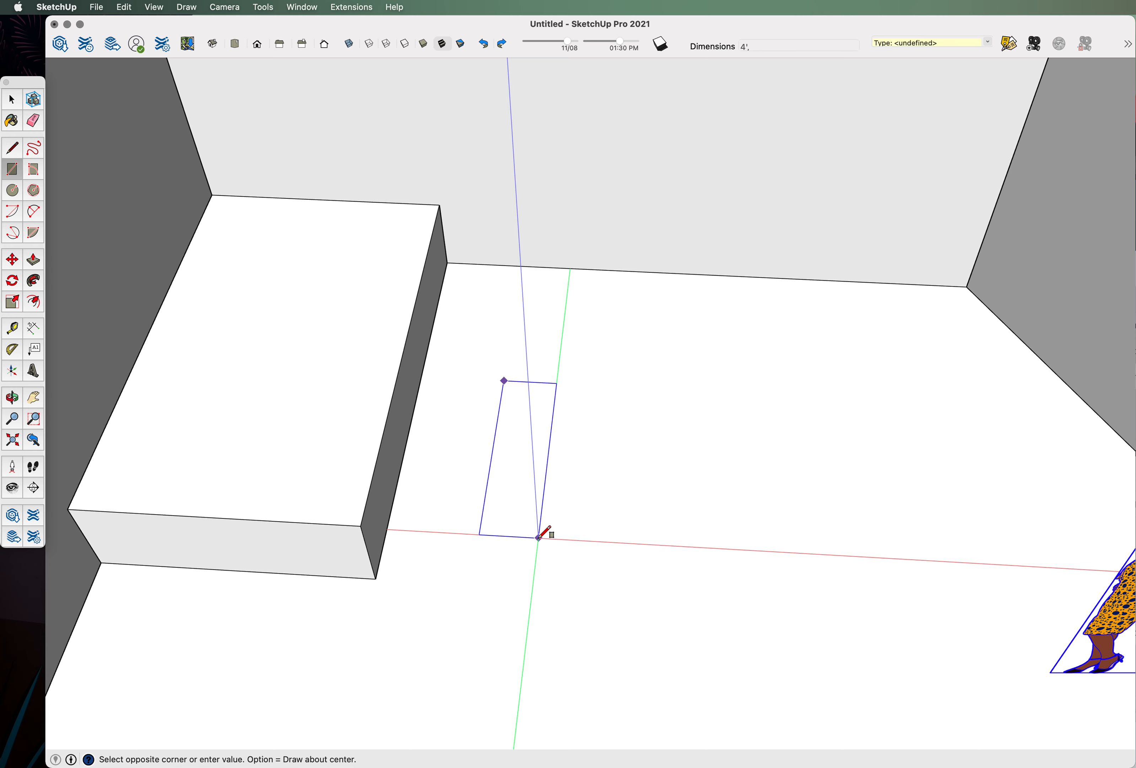
click(528, 516)
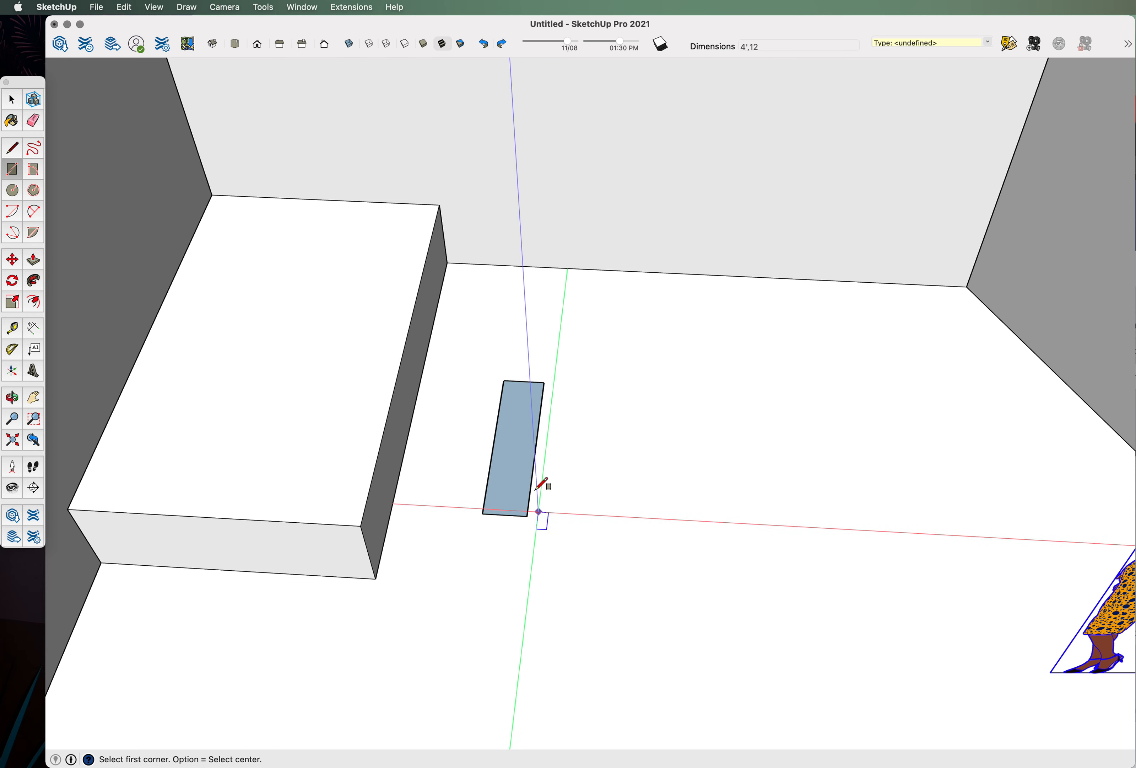
Make the rectangle a group and open it for editing.
click(10, 101)
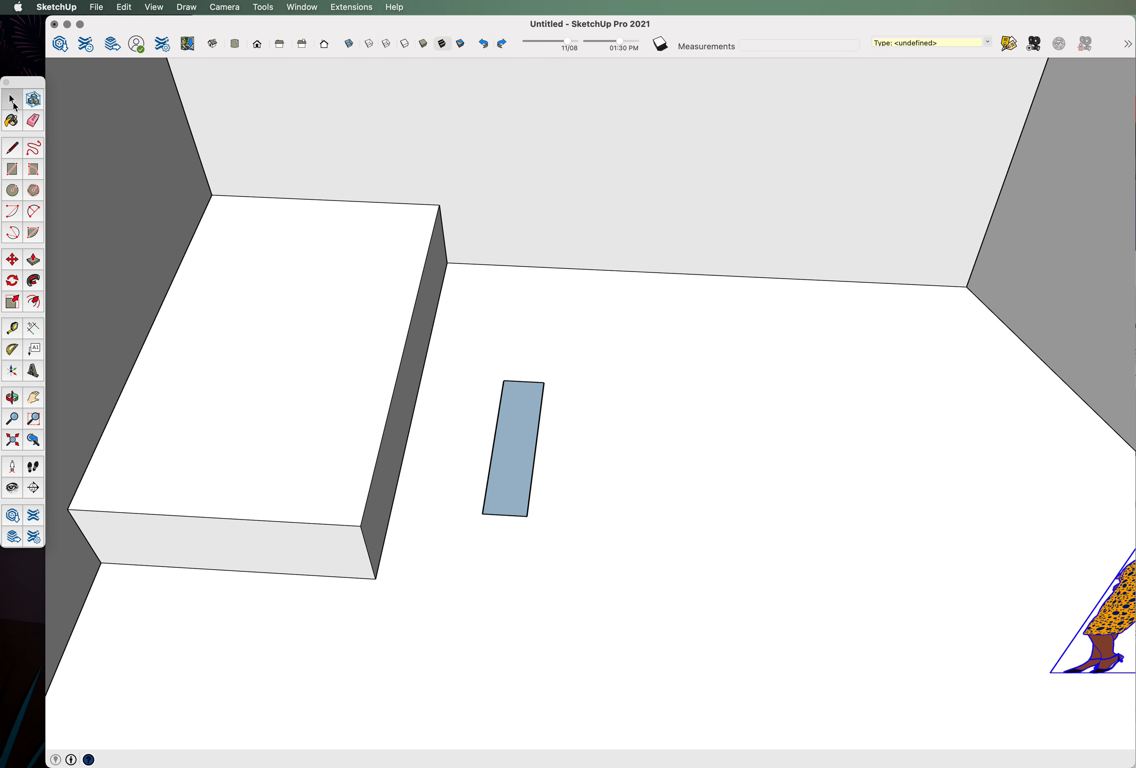
click(524, 412)
right_click(528, 417)
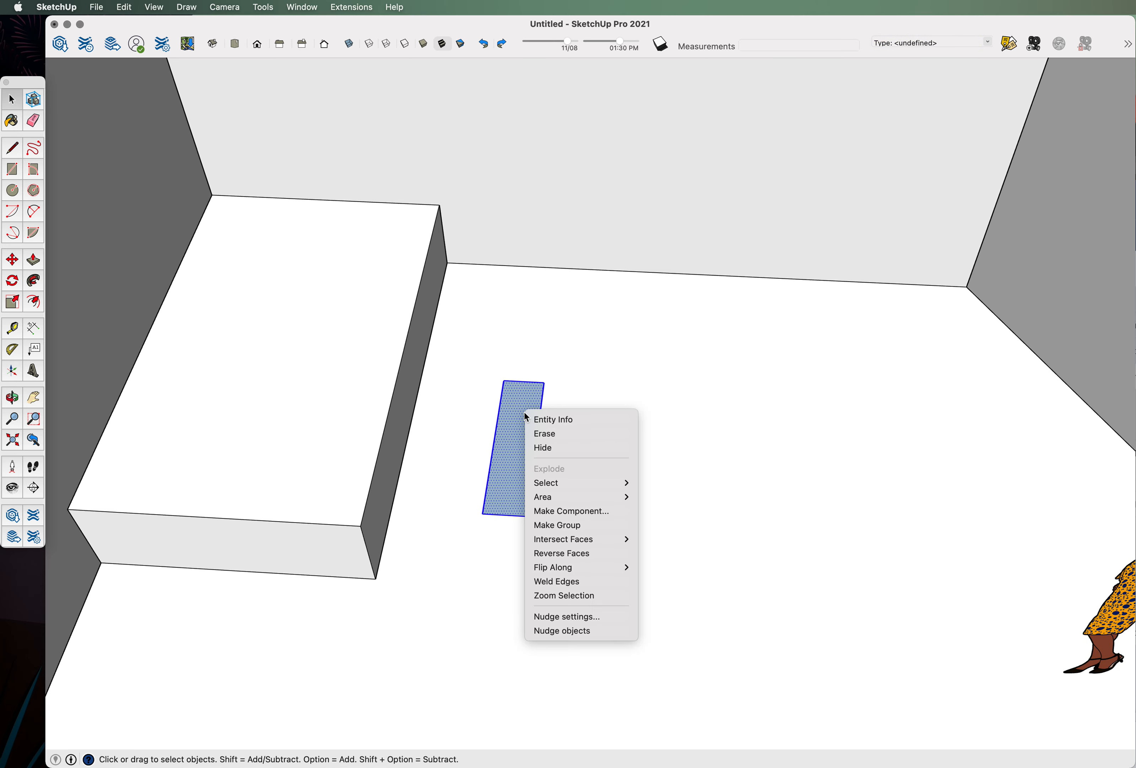
click(564, 525)
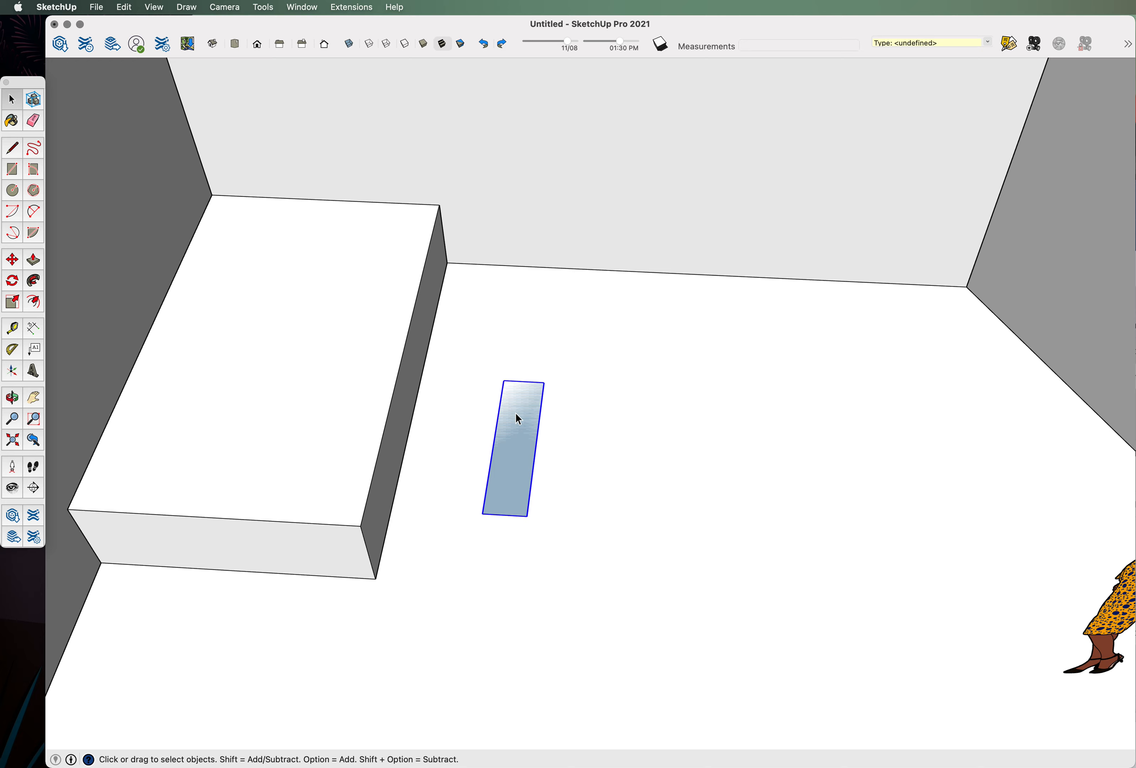
middle_drag(516, 414, 327, 246)
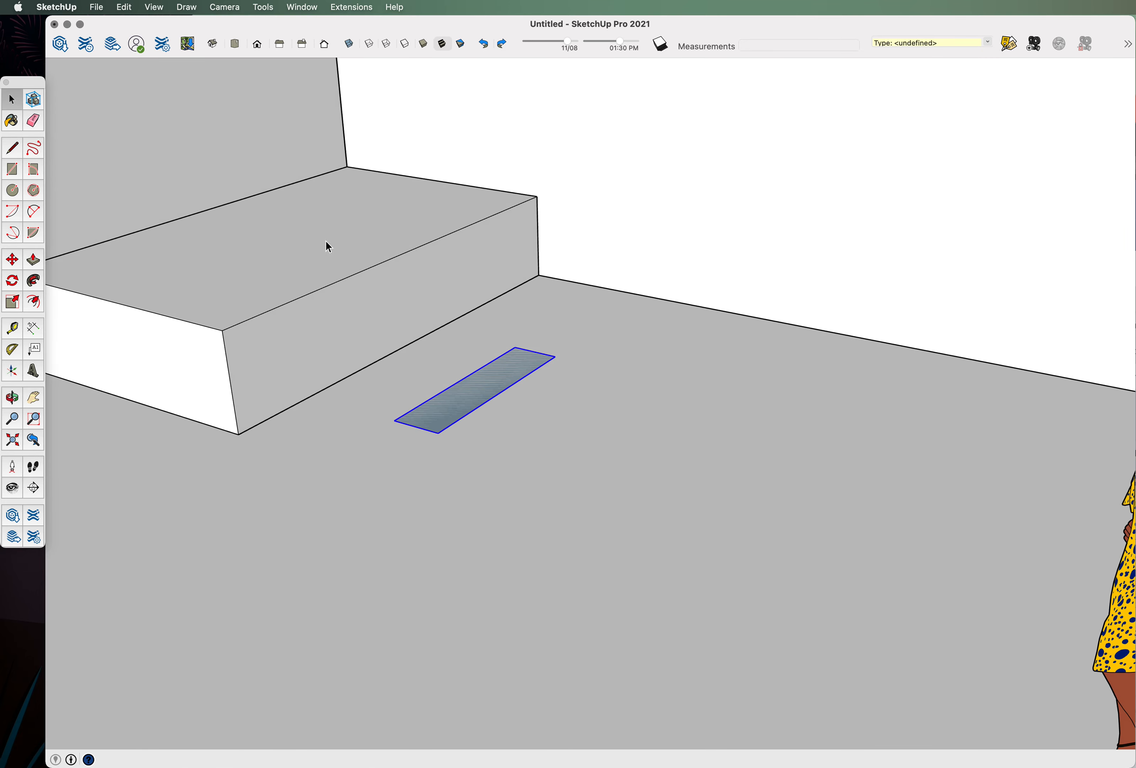
double_click(468, 394)
scroll(485, 394, up, 3)
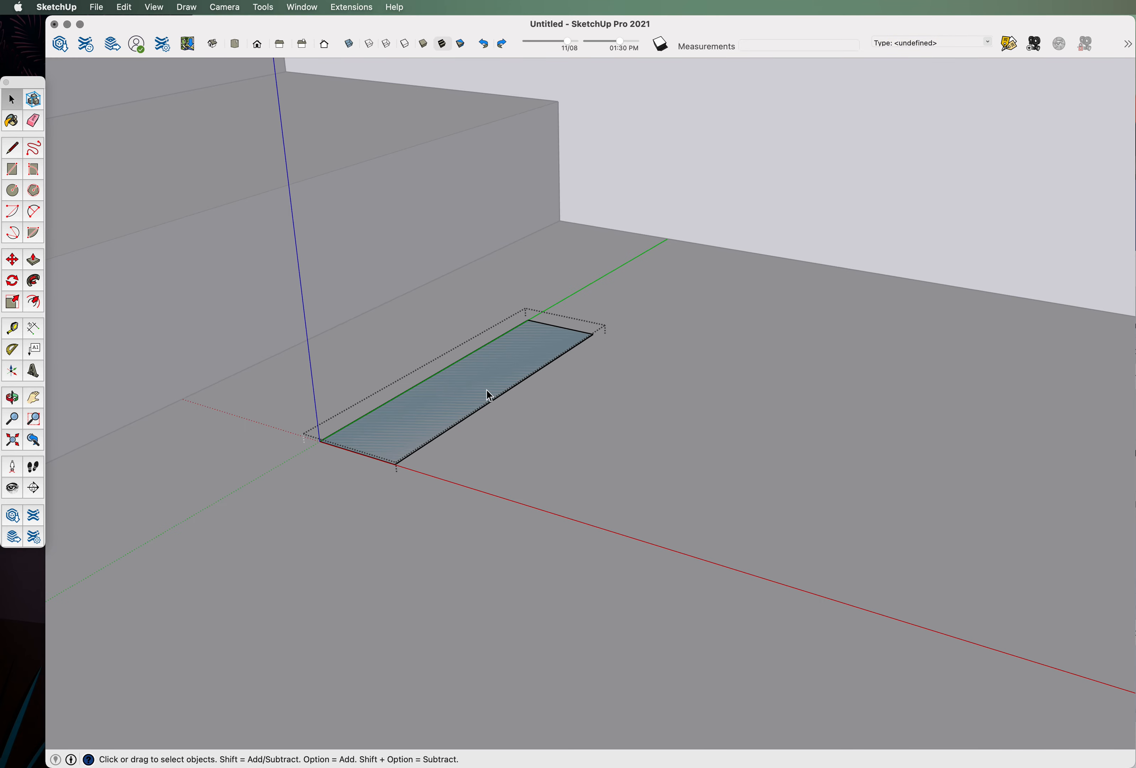
Push/Pull the face up 6" and exit the group.
click(31, 261)
click(518, 374)
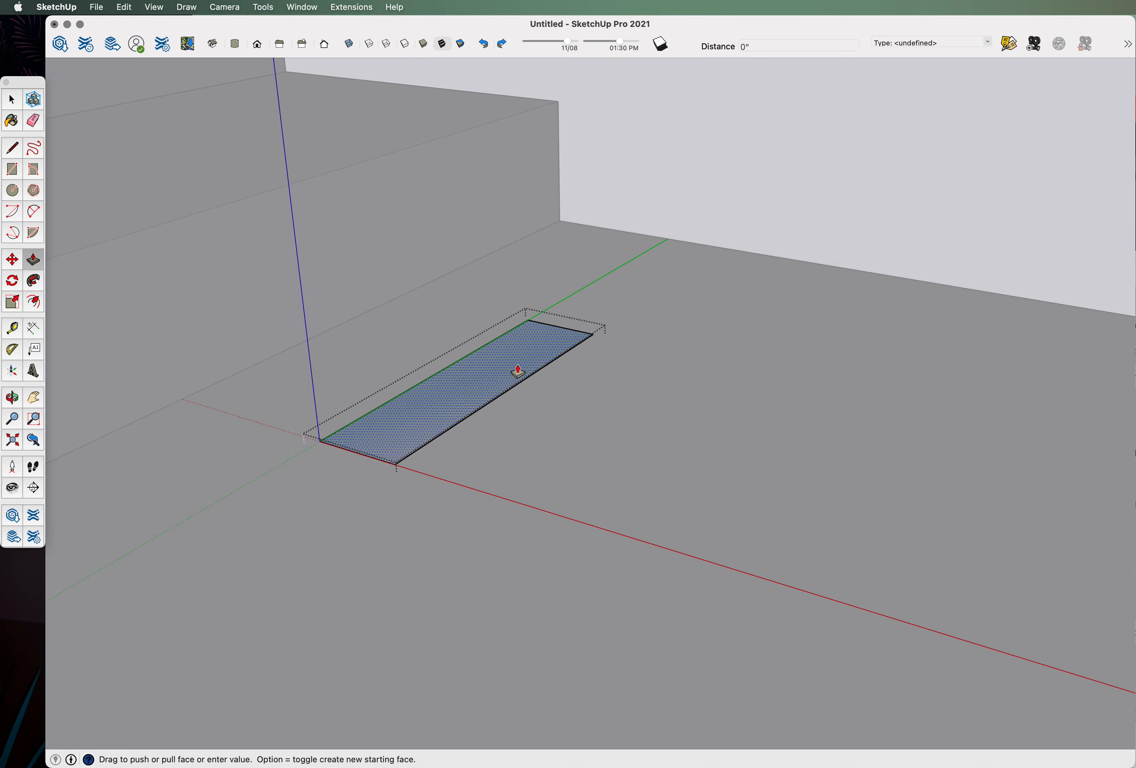
text(6)
key(Return)
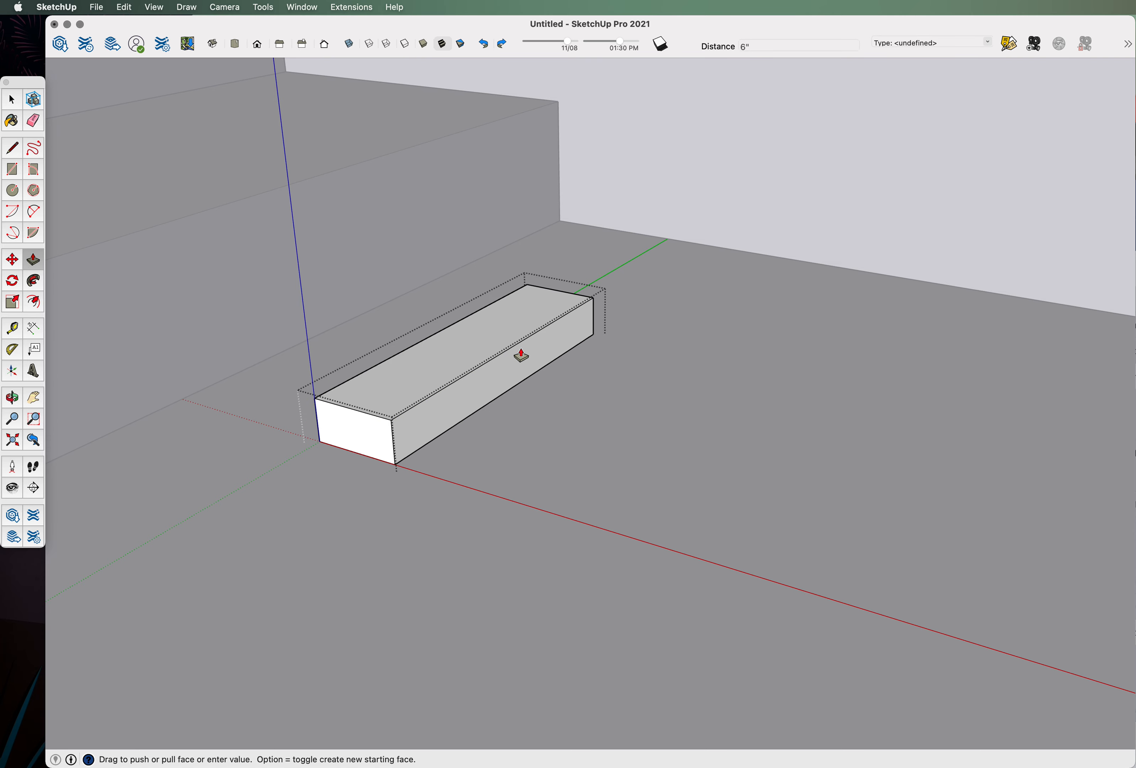
click(12, 101)
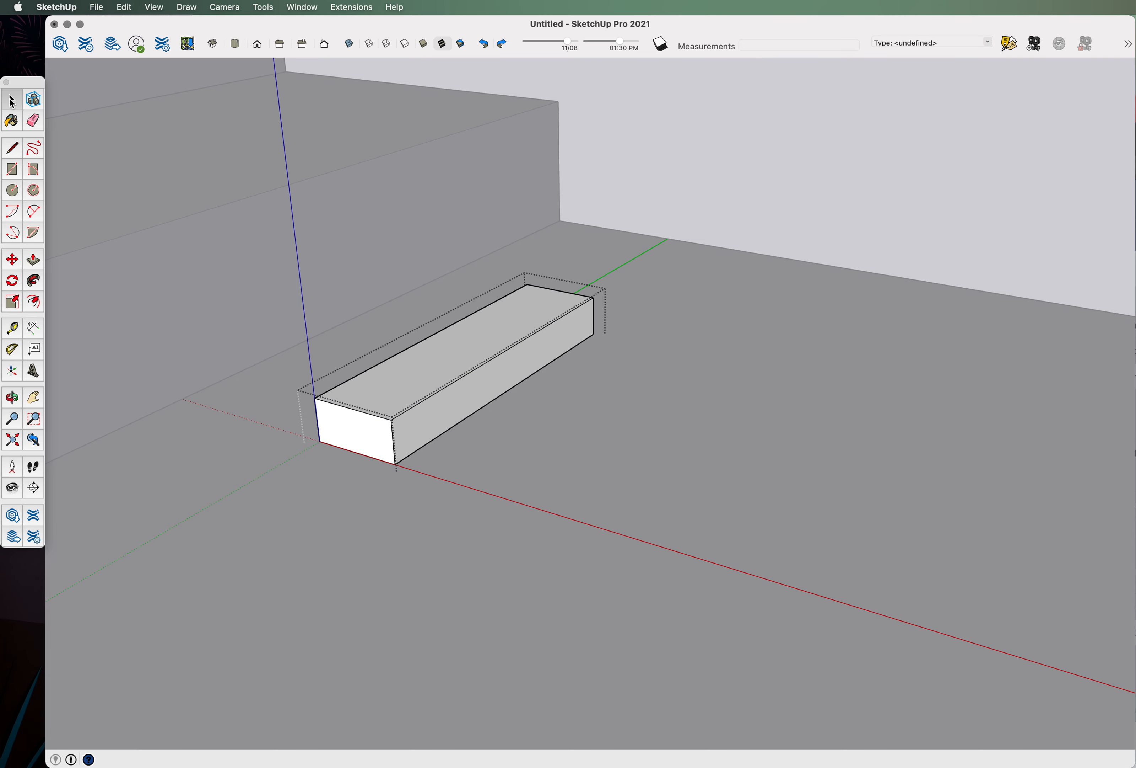
click(725, 195)
scroll(523, 300, down, 3)
middle_drag(524, 300, 684, 376)
scroll(523, 370, down, 5)
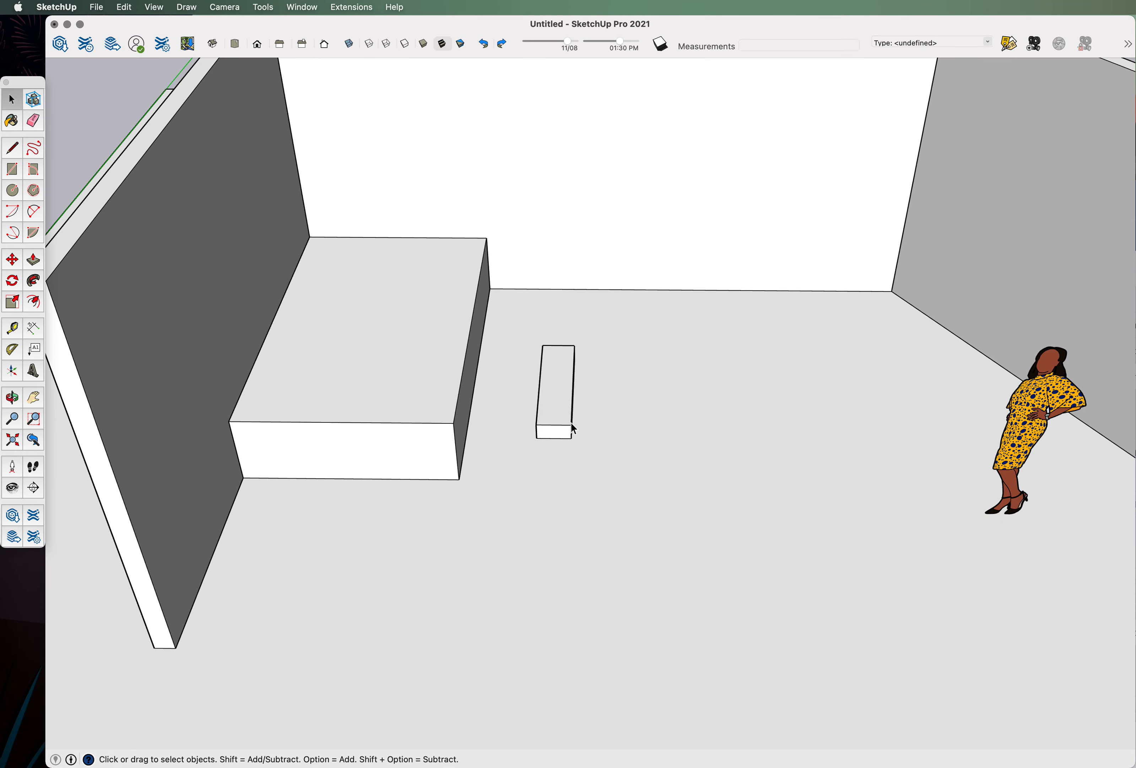
scroll(574, 429, up, 3)
mouse_move(542, 445)
middle_down()
mouse_move(455, 421)
mouse_move(522, 414)
middle_up()
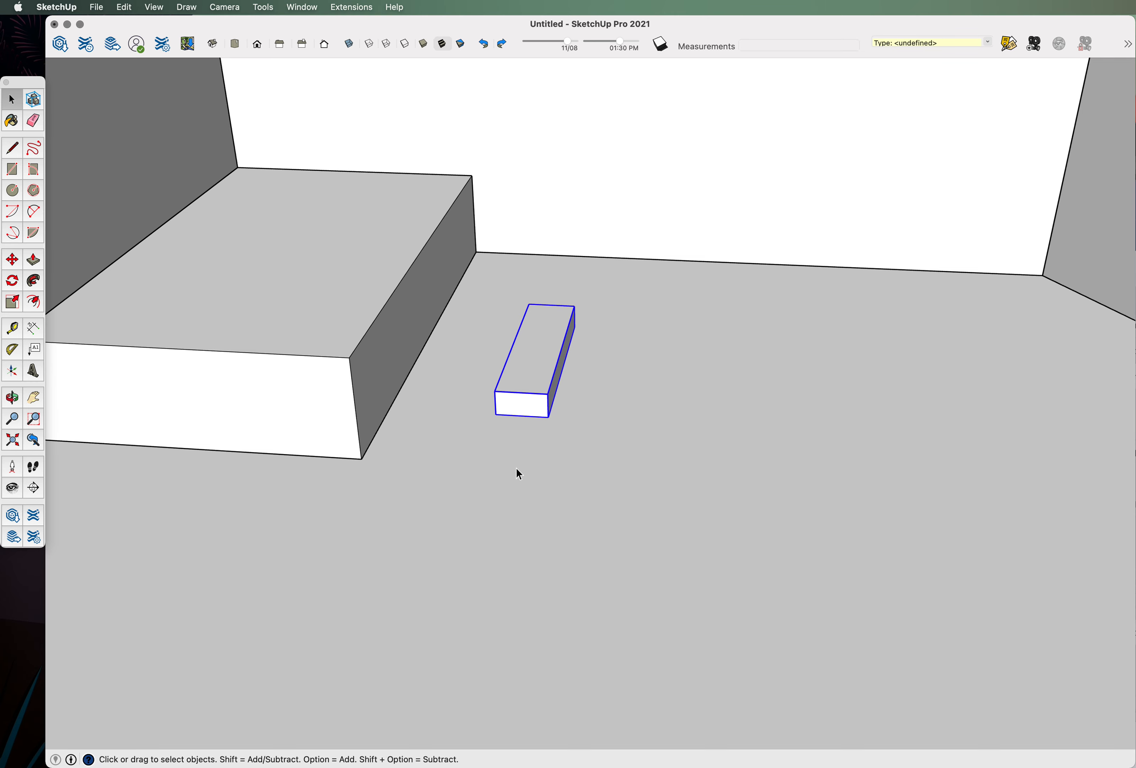
Move the 6" block into position beside the platform.
click(14, 263)
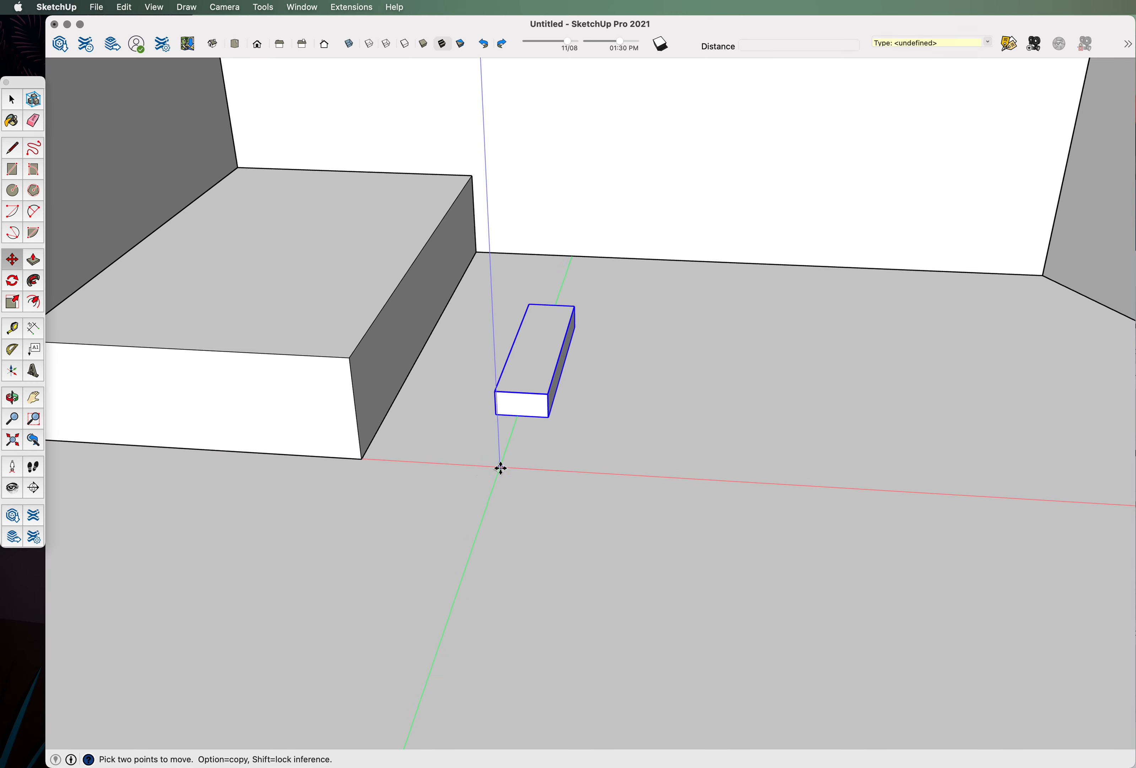
click(470, 464)
click(632, 474)
middle_drag(804, 459, 761, 413)
scroll(601, 367, up, 5)
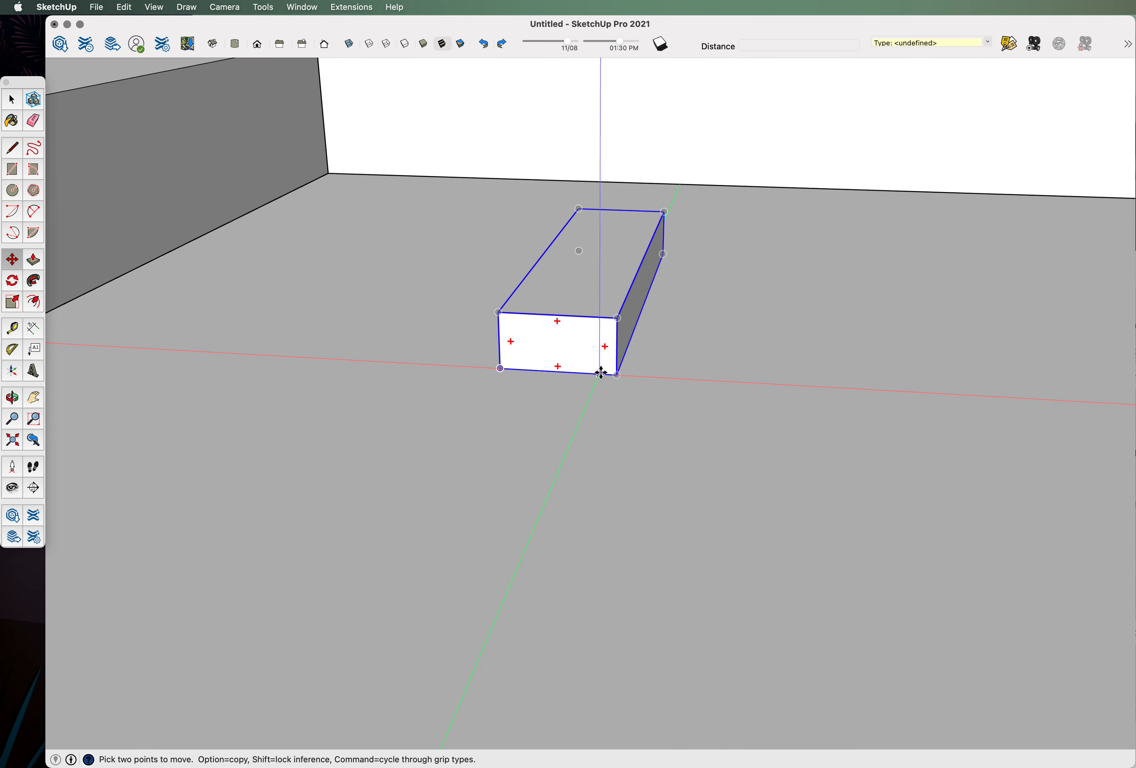
Copy the block onto its back corner, array it x3 into steps, and select all stair blocks.
click(623, 376)
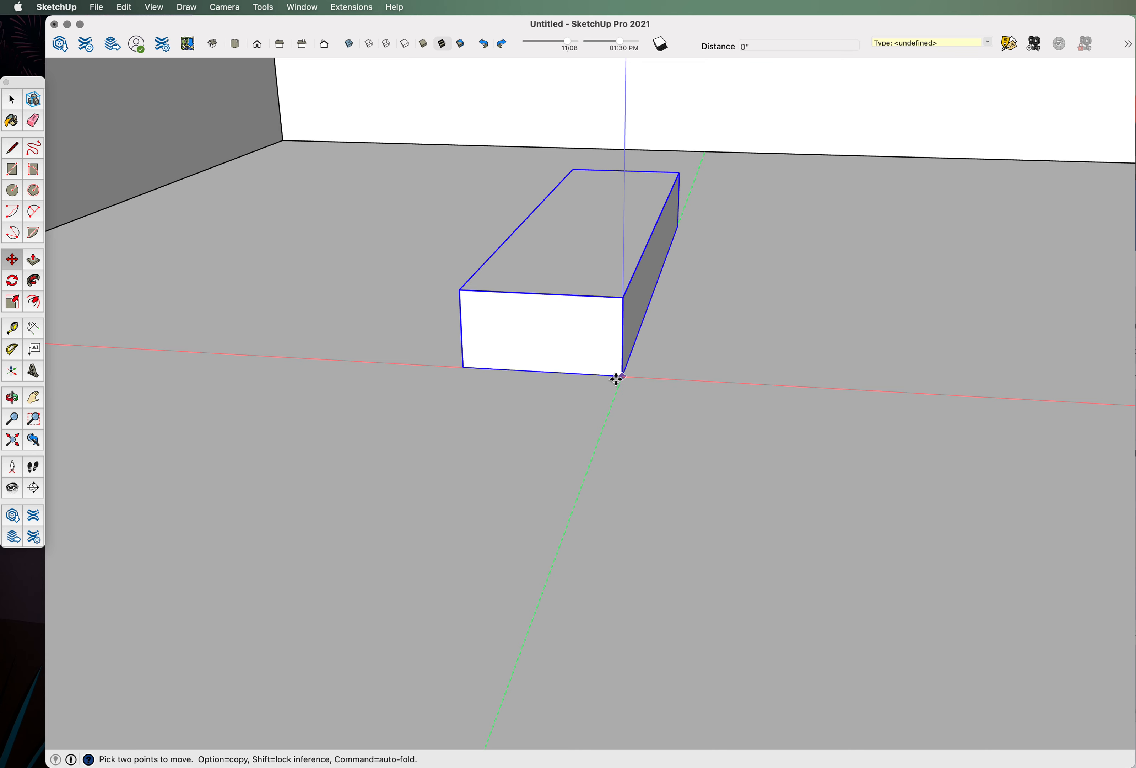
key(alt)
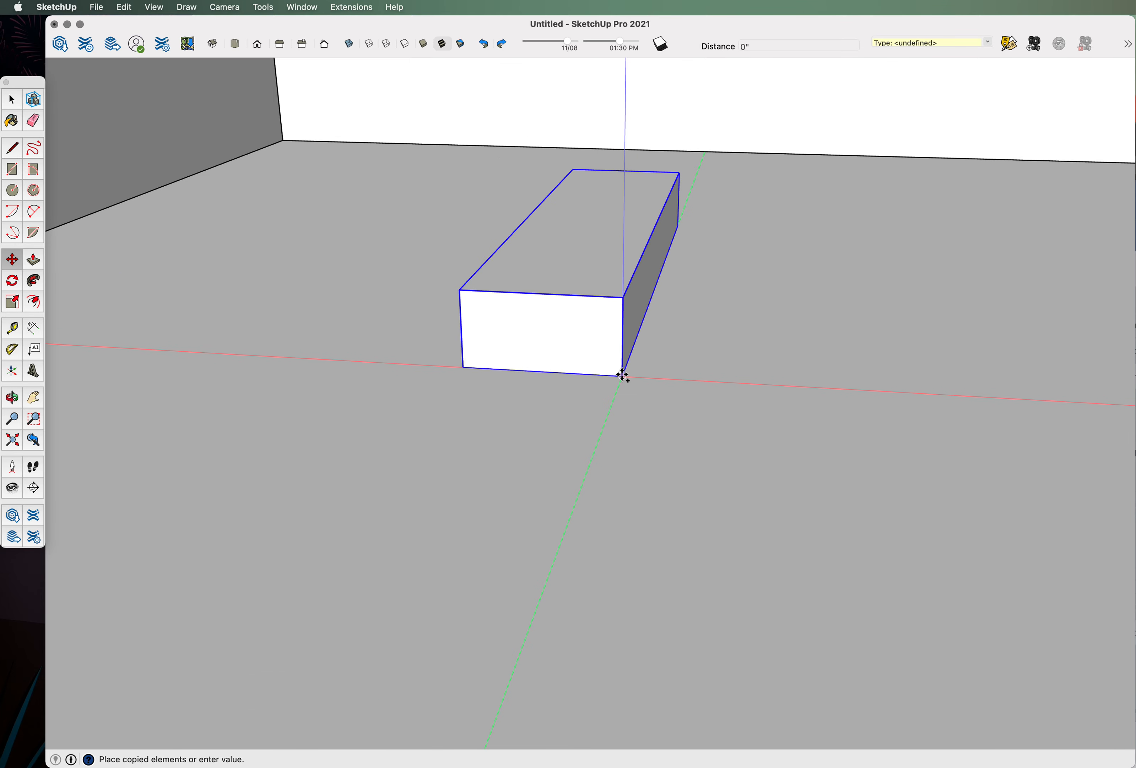
click(461, 290)
middle_drag(586, 330, 622, 424)
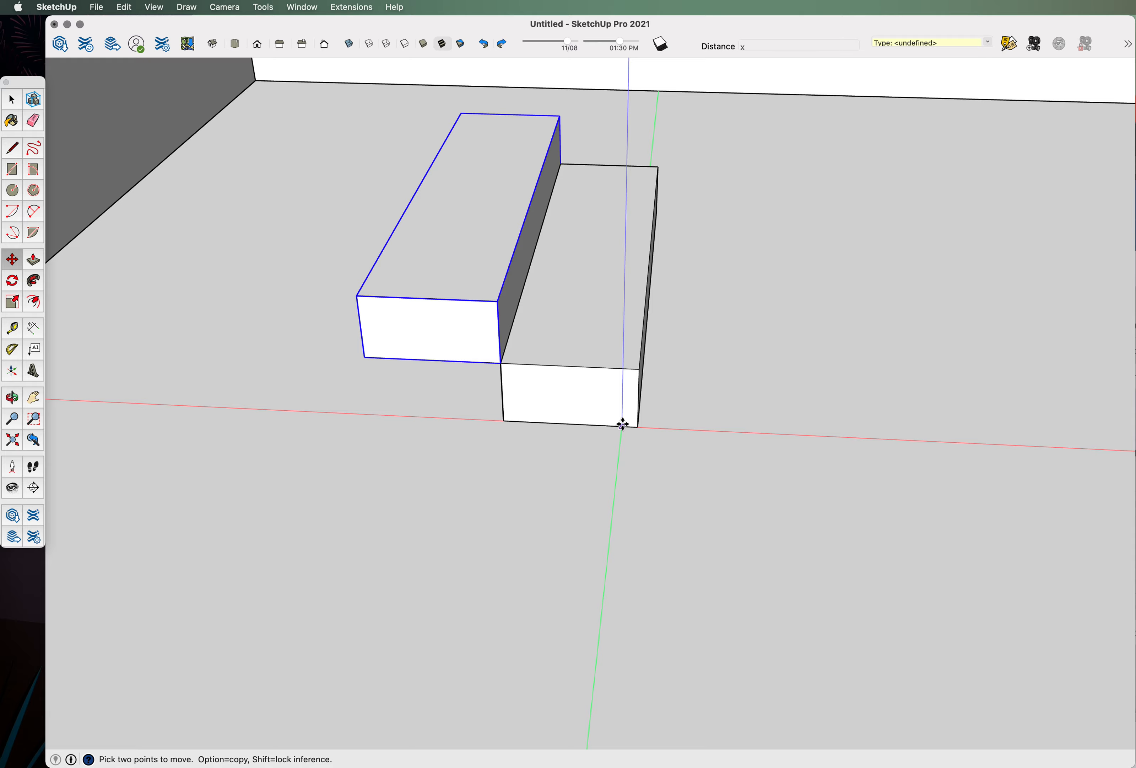
key(Return)
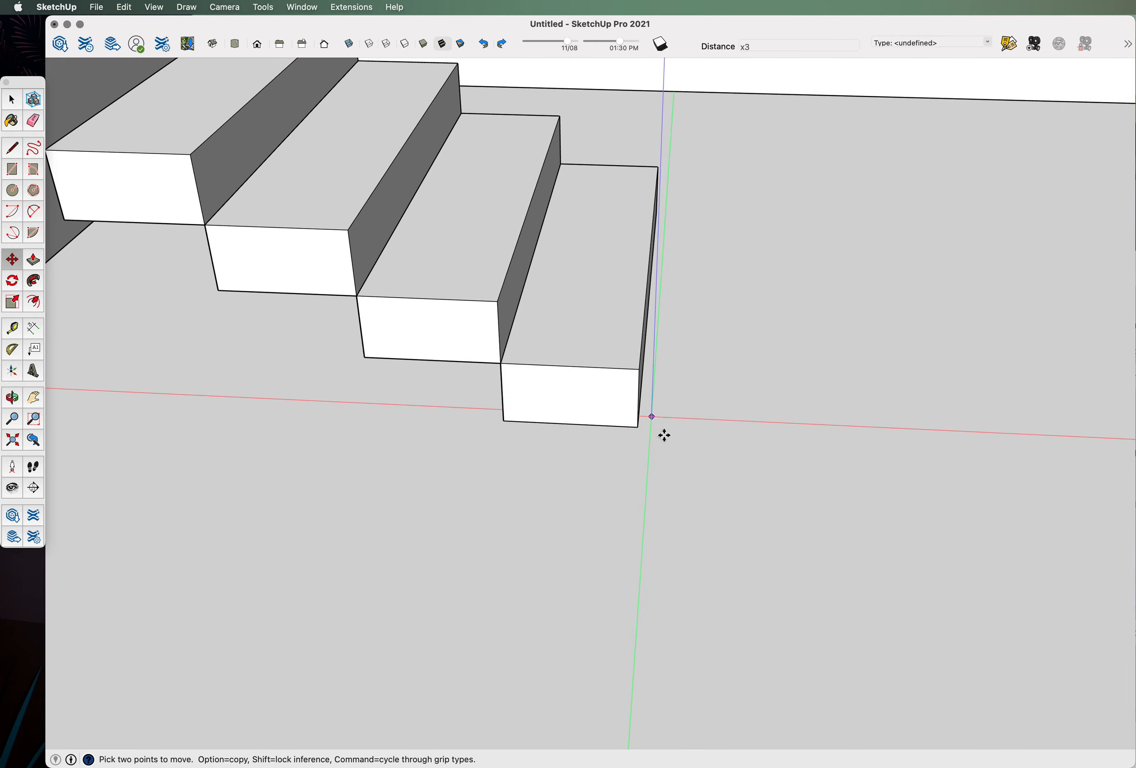
scroll(642, 456, down, 5)
middle_drag(642, 457, 568, 403)
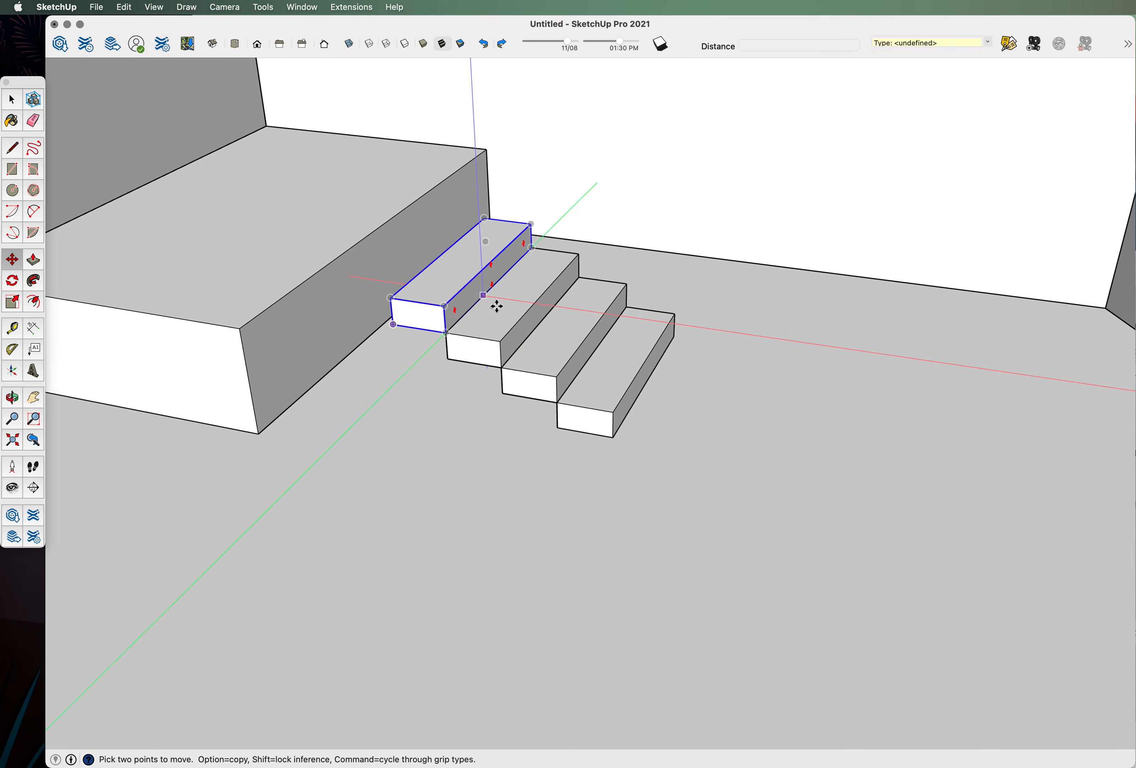
scroll(625, 423, down, 3)
key(space)
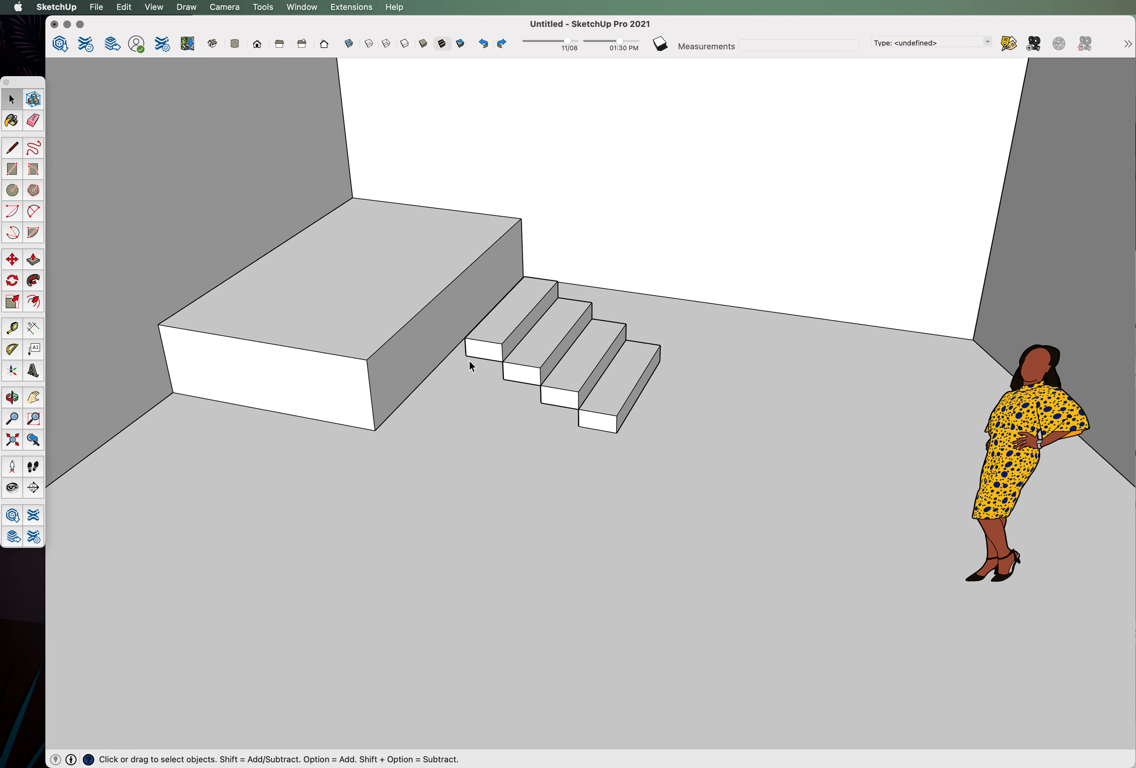
drag(445, 268, 750, 517)
Group the stair blocks together into a single staircase group.
right_click(584, 351)
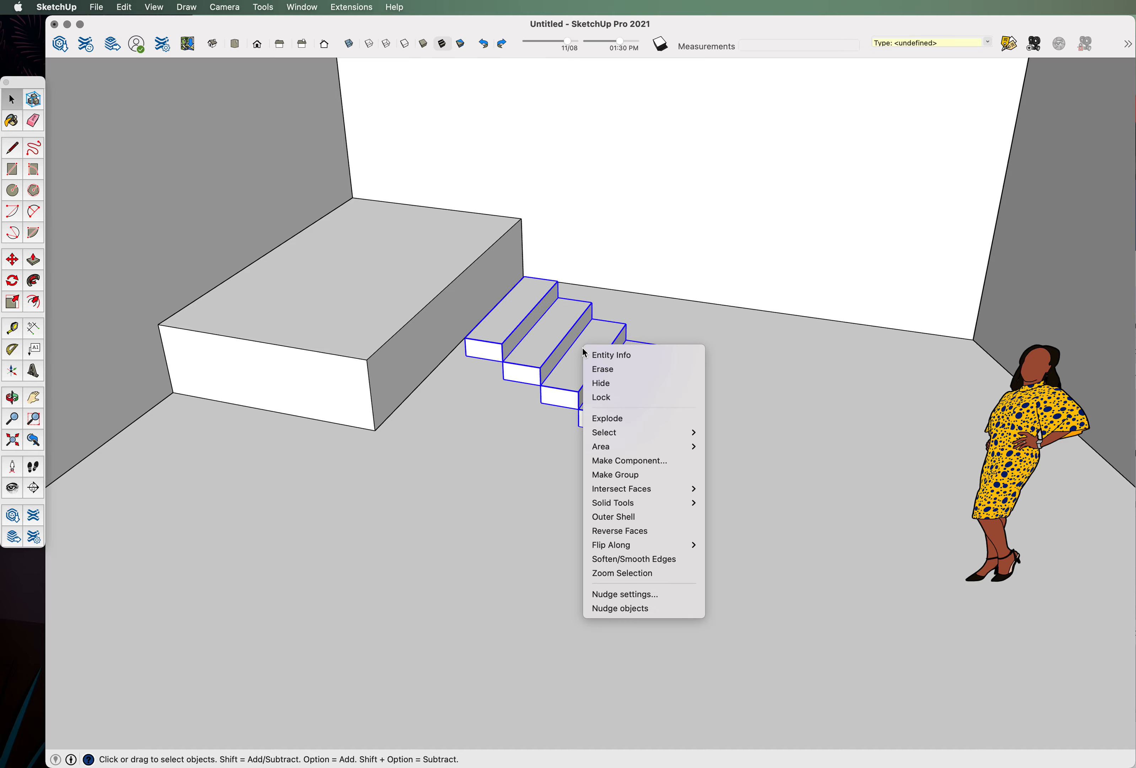
click(649, 472)
middle_drag(627, 337, 608, 430)
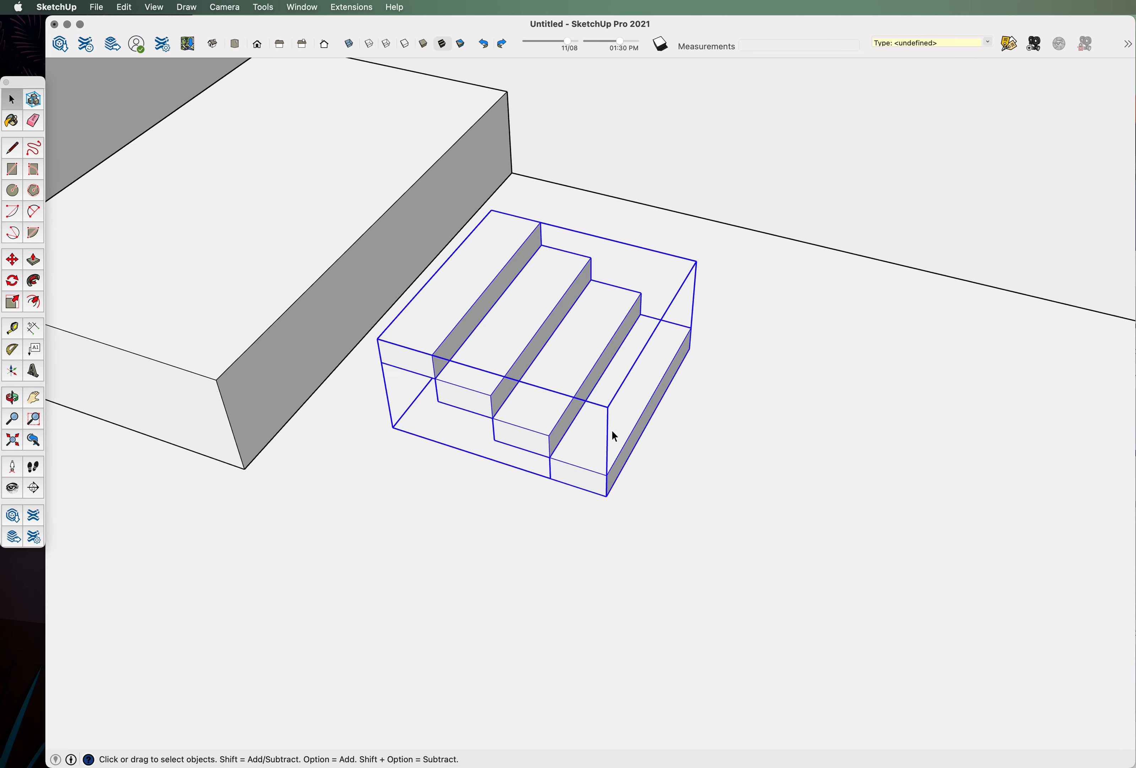
double_click(607, 431)
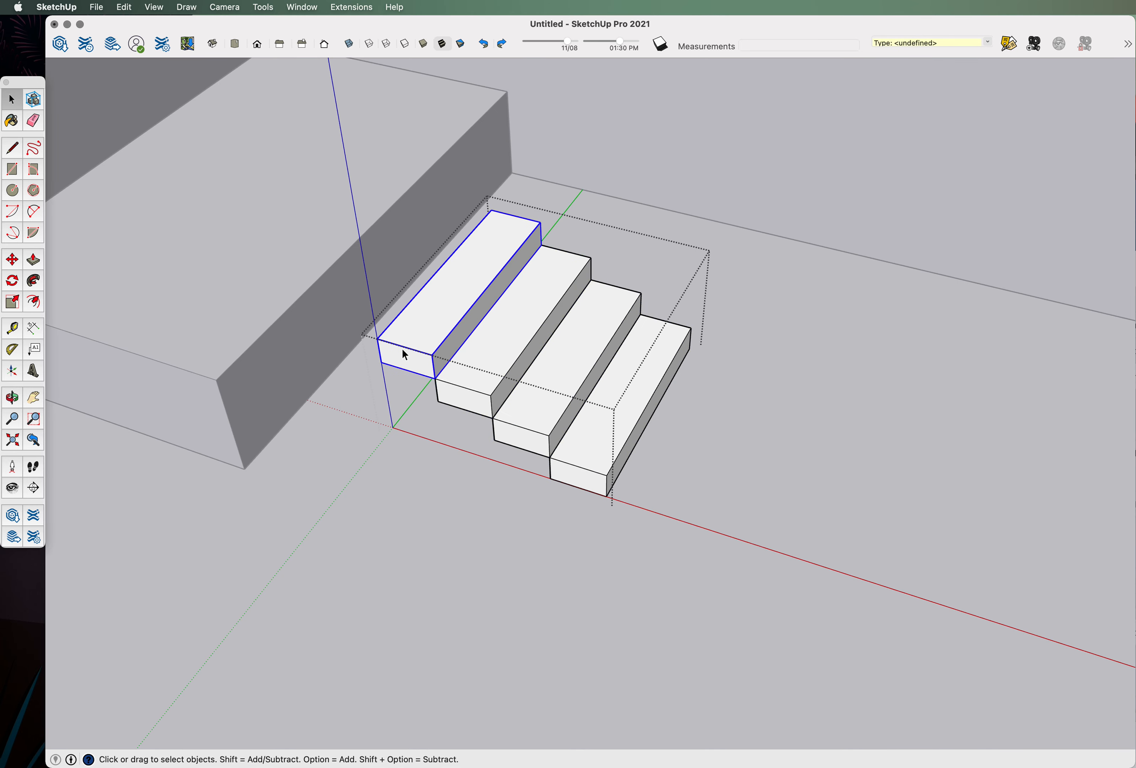
click(311, 523)
scroll(482, 561, down, 5)
Move the staircase group up against the raised platform.
click(448, 379)
middle_drag(449, 382, 616, 453)
middle_drag(550, 469, 362, 413)
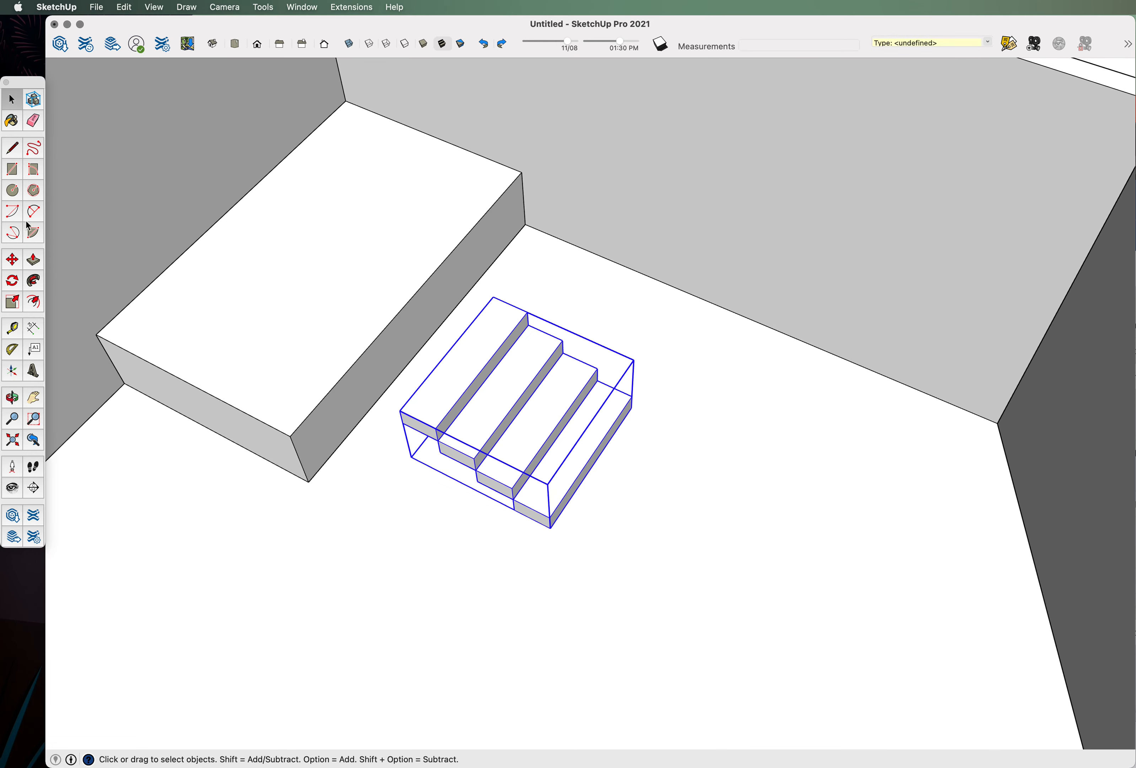
click(12, 260)
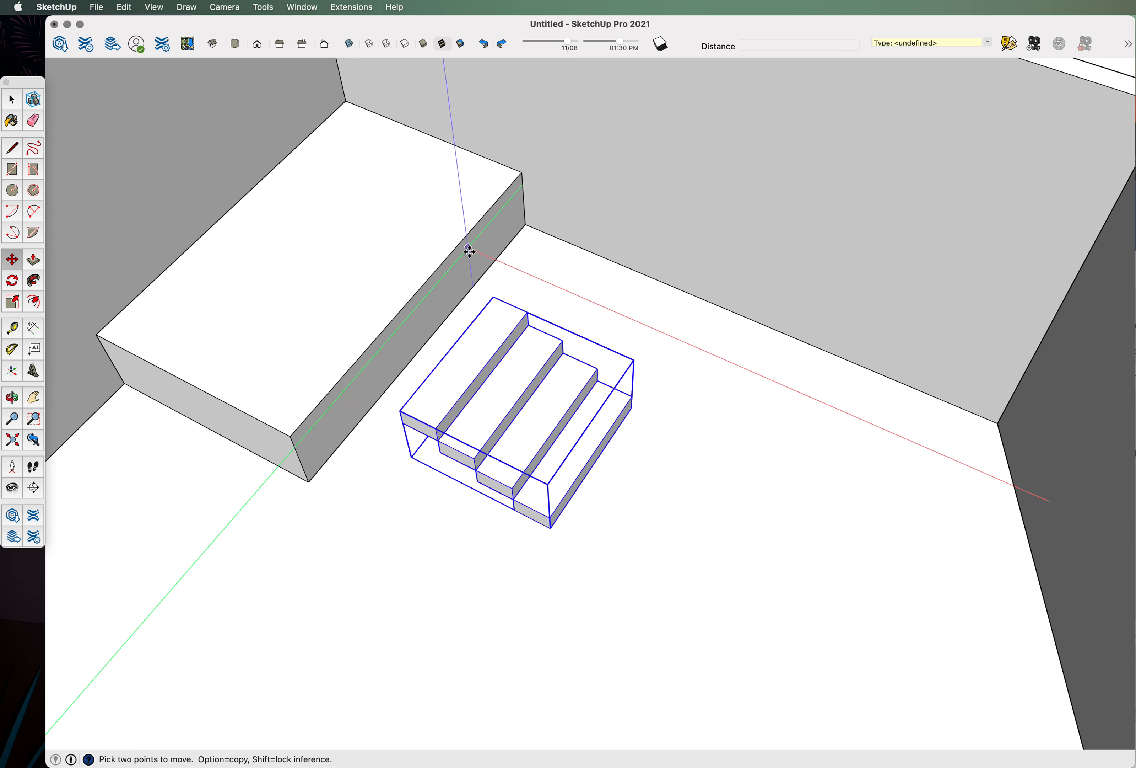
click(494, 297)
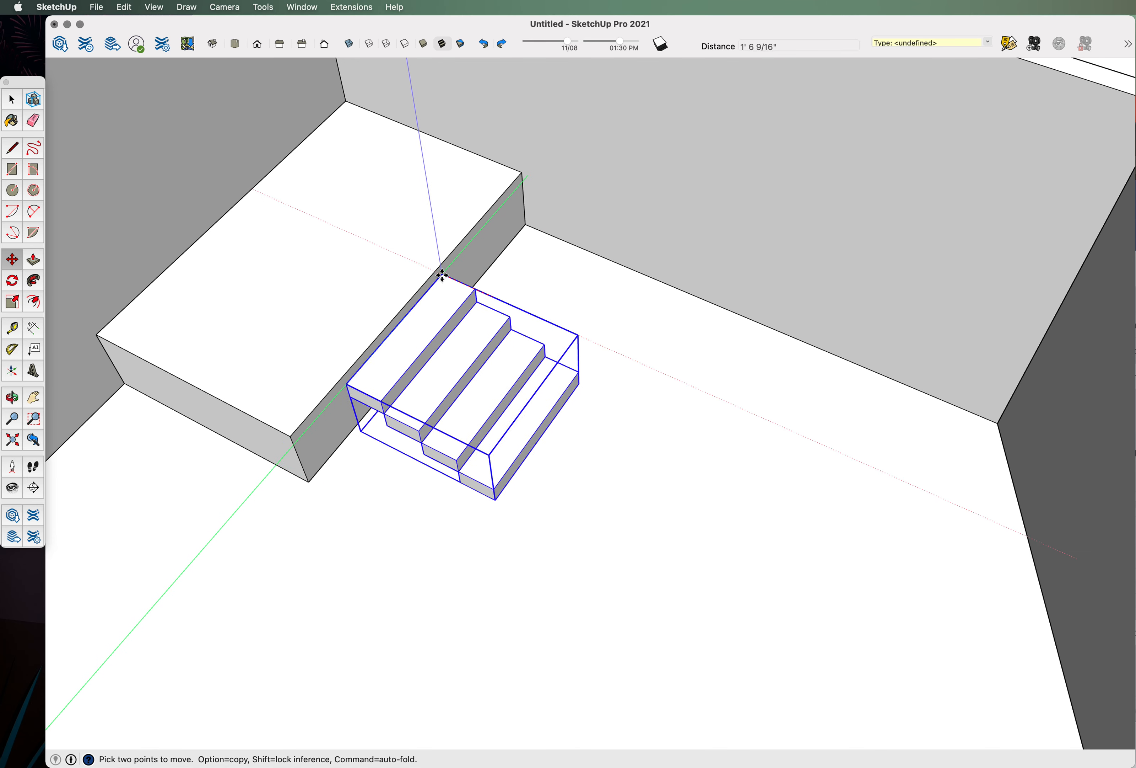
click(434, 270)
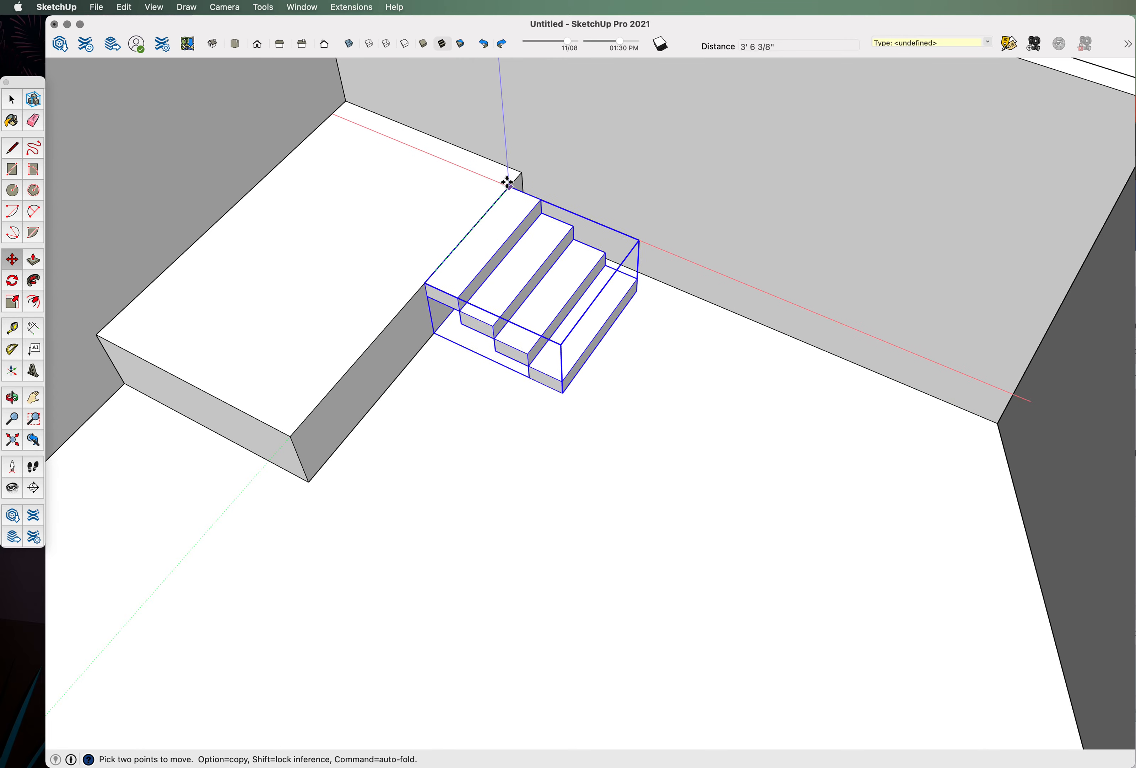
middle_drag(514, 182, 411, 318)
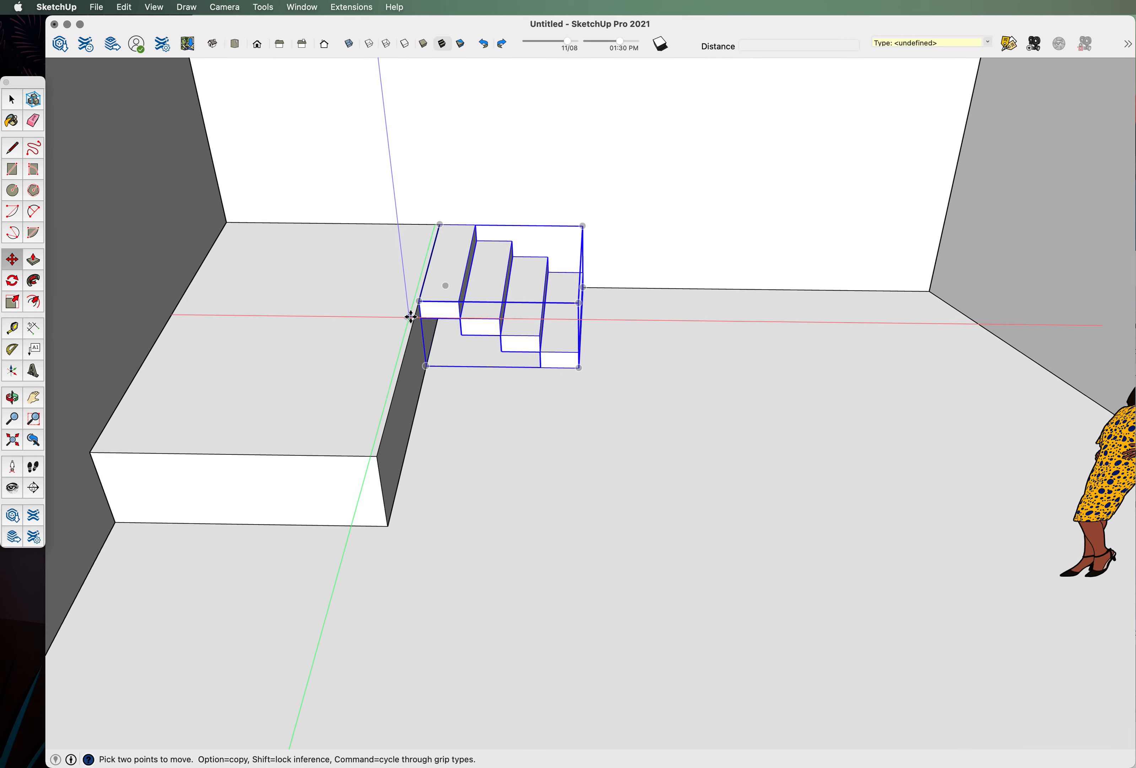
scroll(426, 294, up, 3)
click(463, 275)
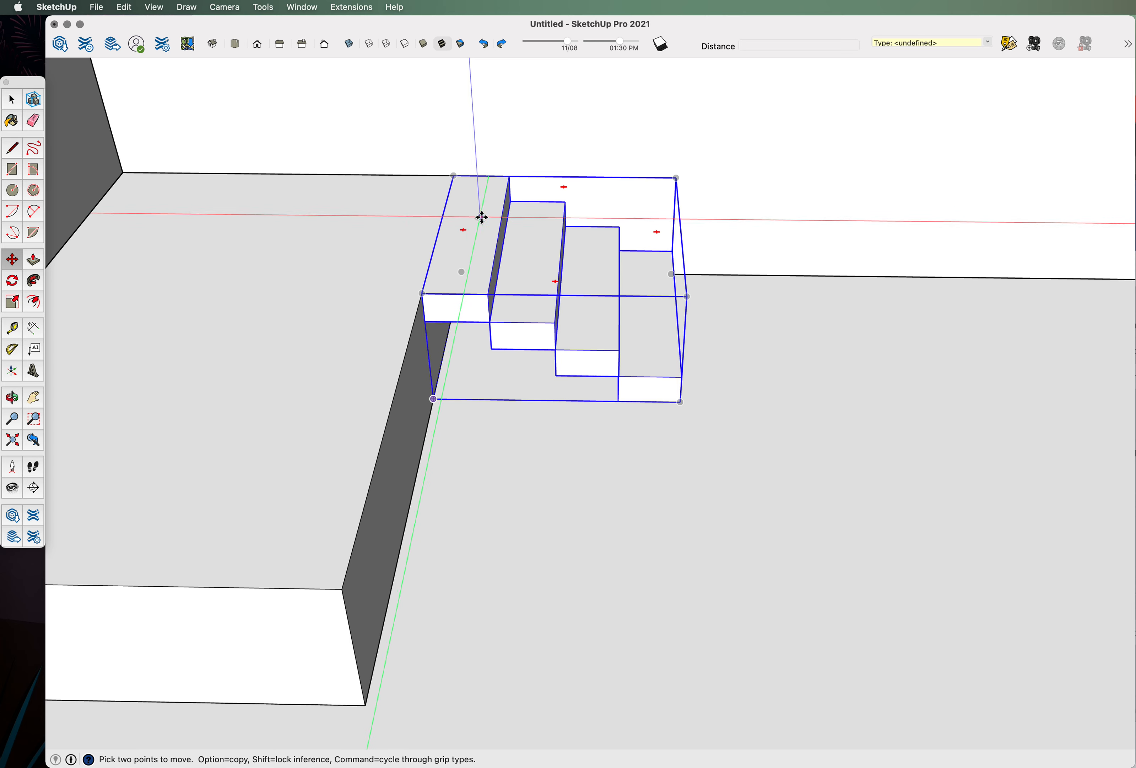
click(12, 100)
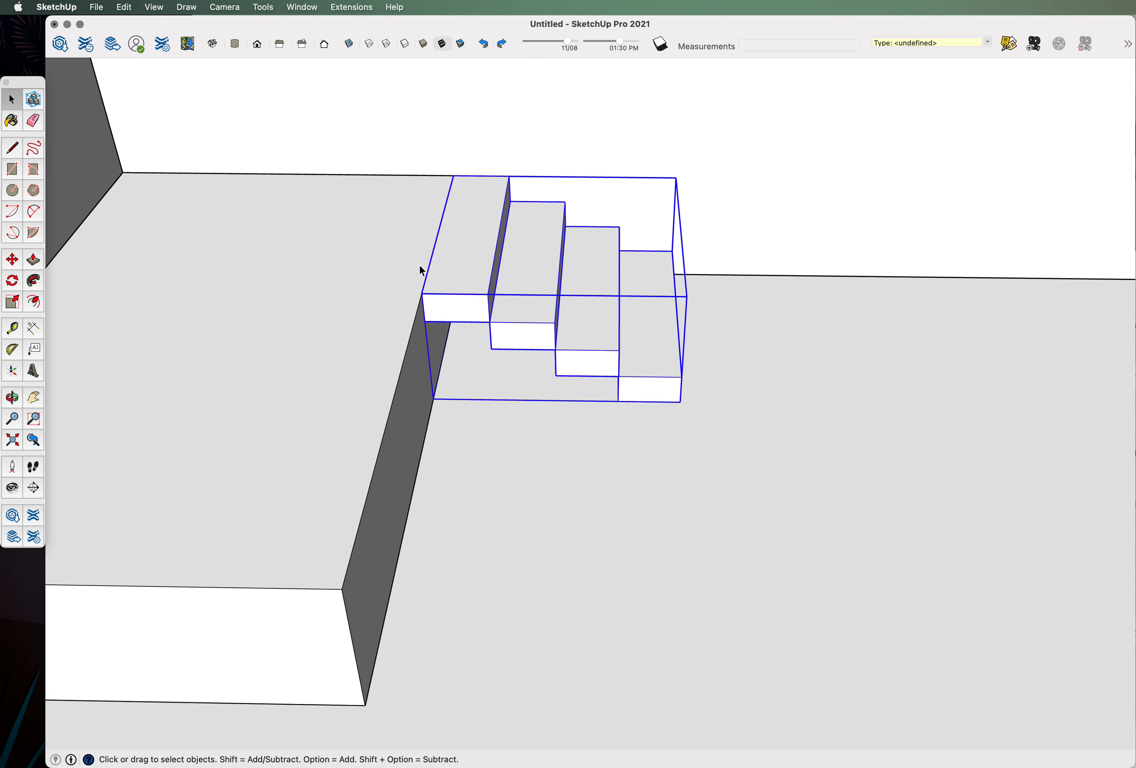
Inside the staircase group, delete the extra top step so three steps remain.
double_click(475, 269)
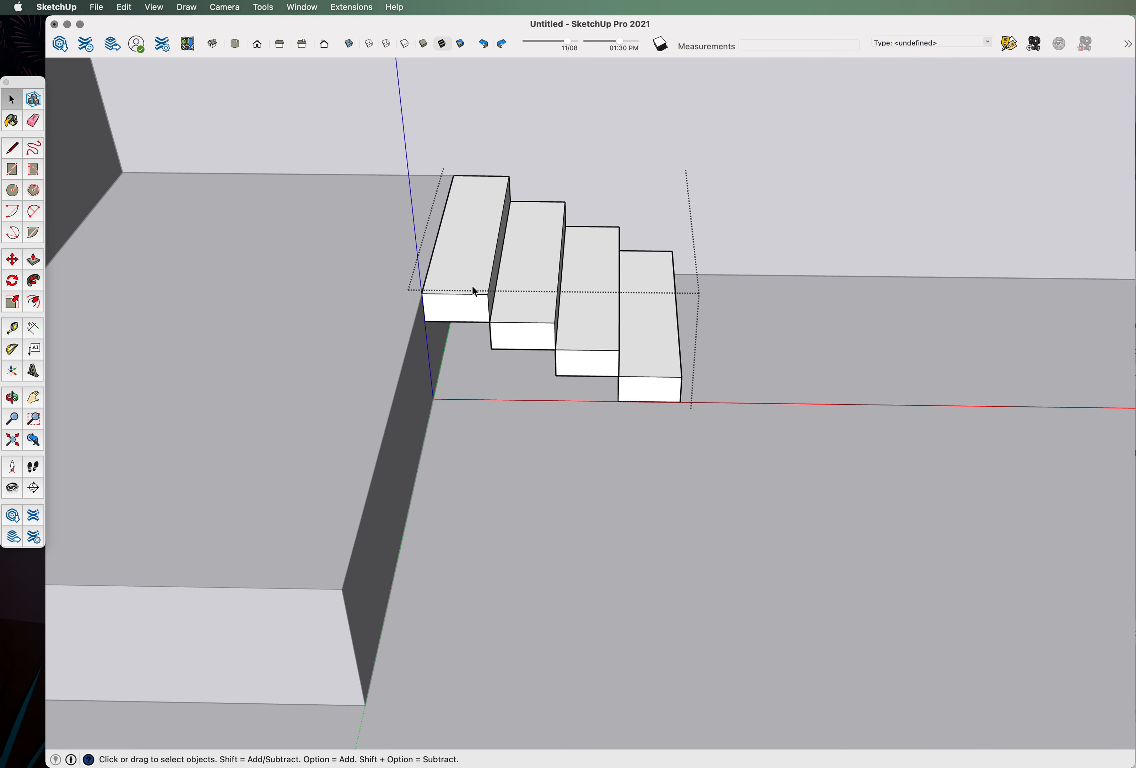
click(455, 302)
key(Delete)
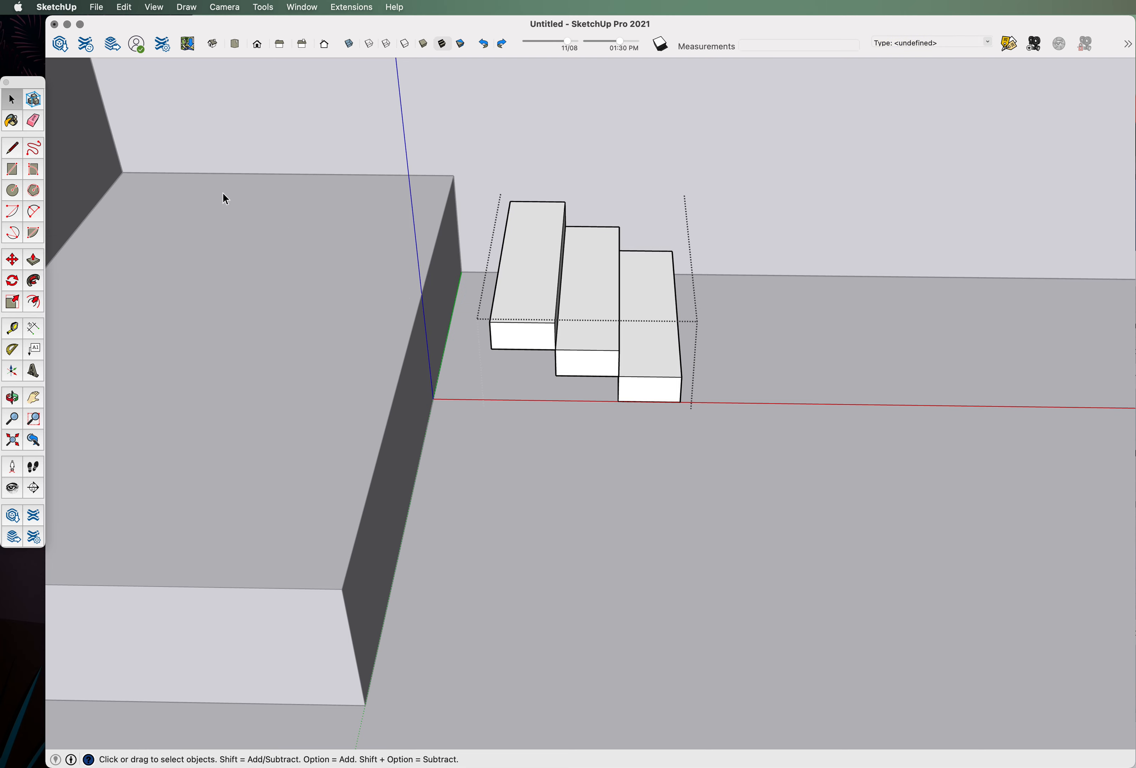
click(343, 152)
scroll(258, 370, down, 3)
click(474, 301)
scroll(470, 283, up, 4)
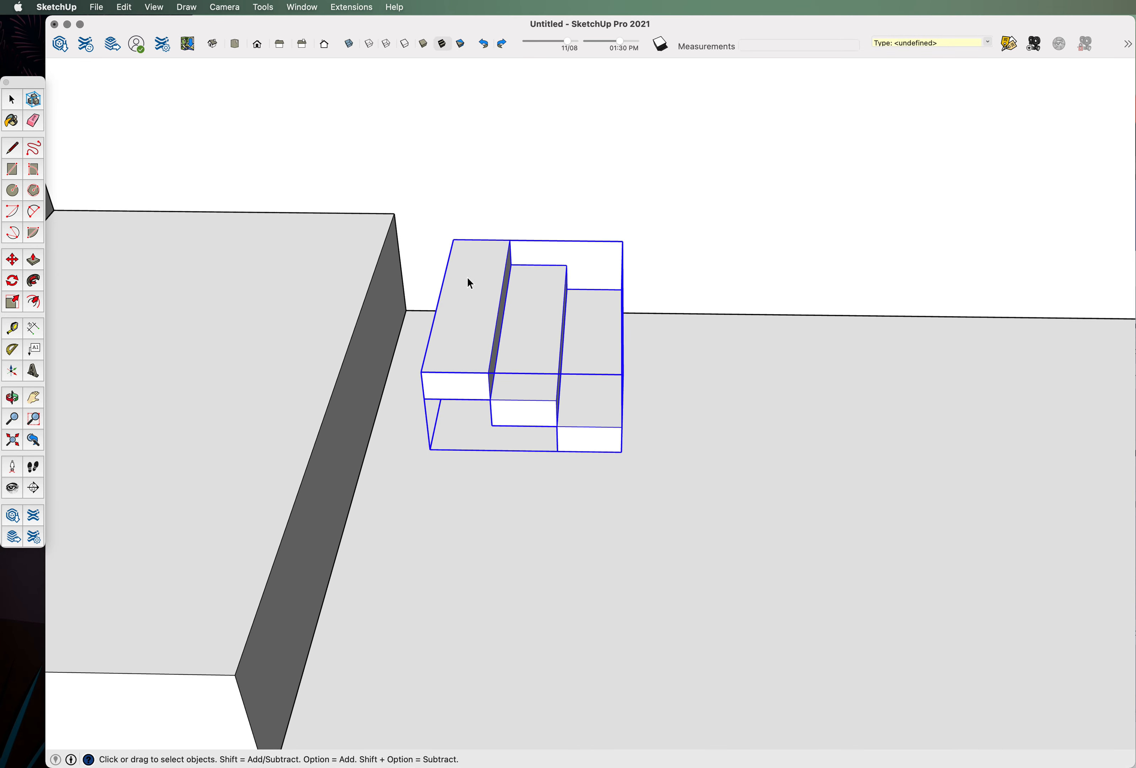
Move the staircase flush against the platform edge.
click(12, 259)
click(453, 240)
click(398, 237)
scroll(426, 433, down, 6)
click(12, 99)
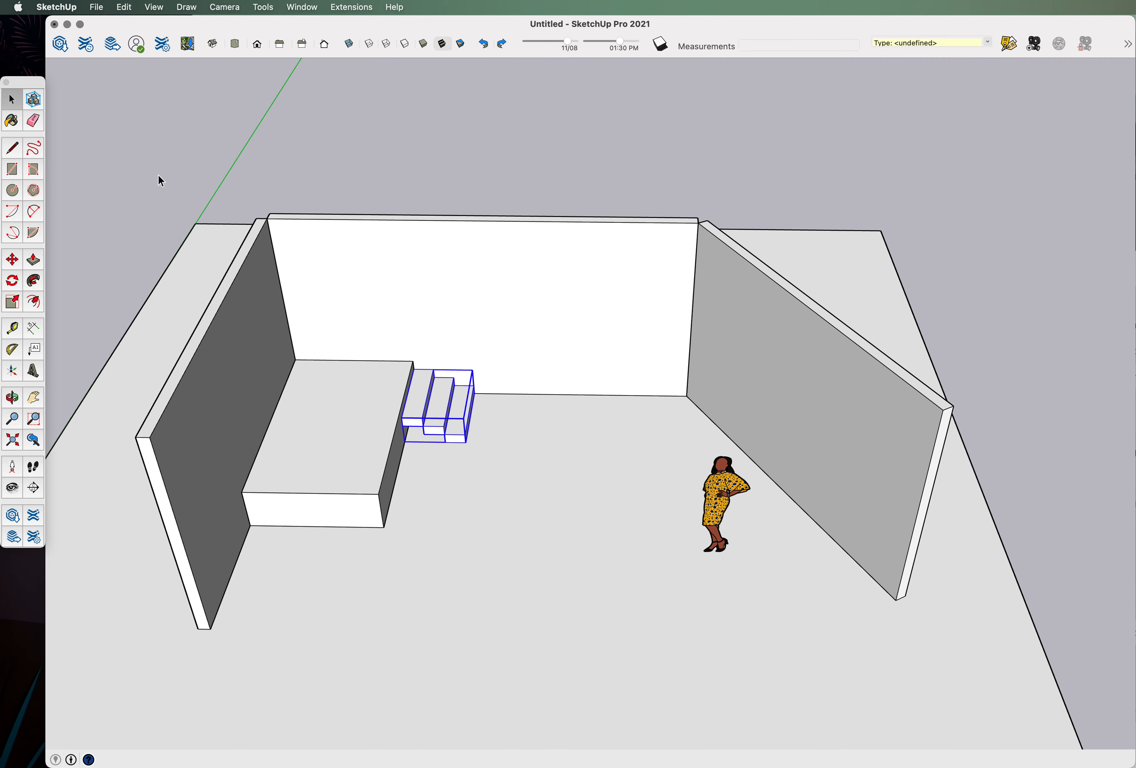
Open the back wall group for editing.
click(574, 382)
middle_drag(573, 381, 607, 282)
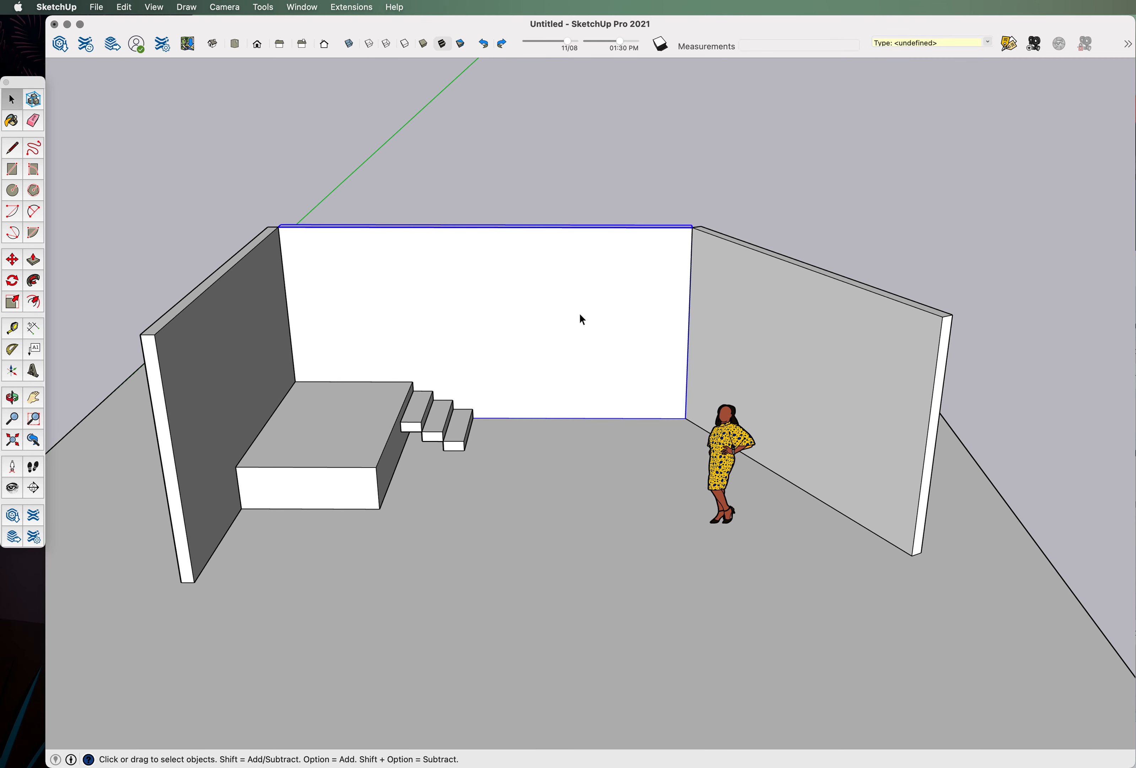
scroll(549, 360, up, 3)
double_click(535, 323)
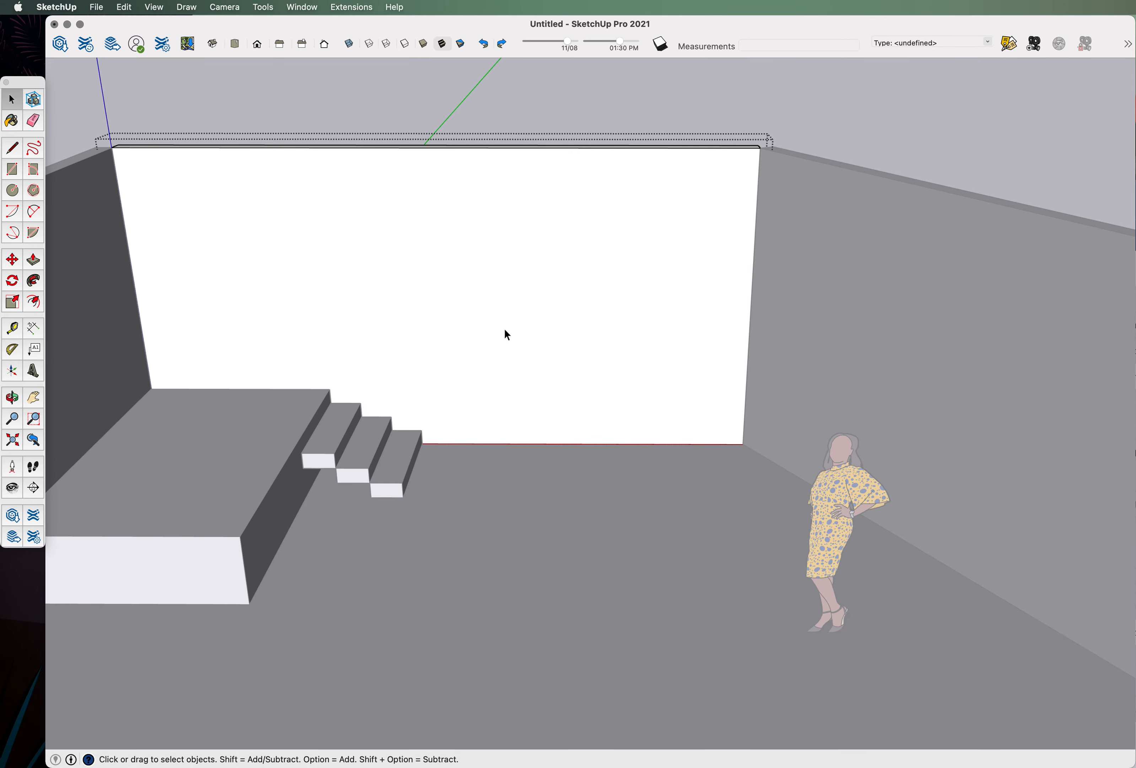
click(530, 361)
middle_drag(530, 362, 606, 497)
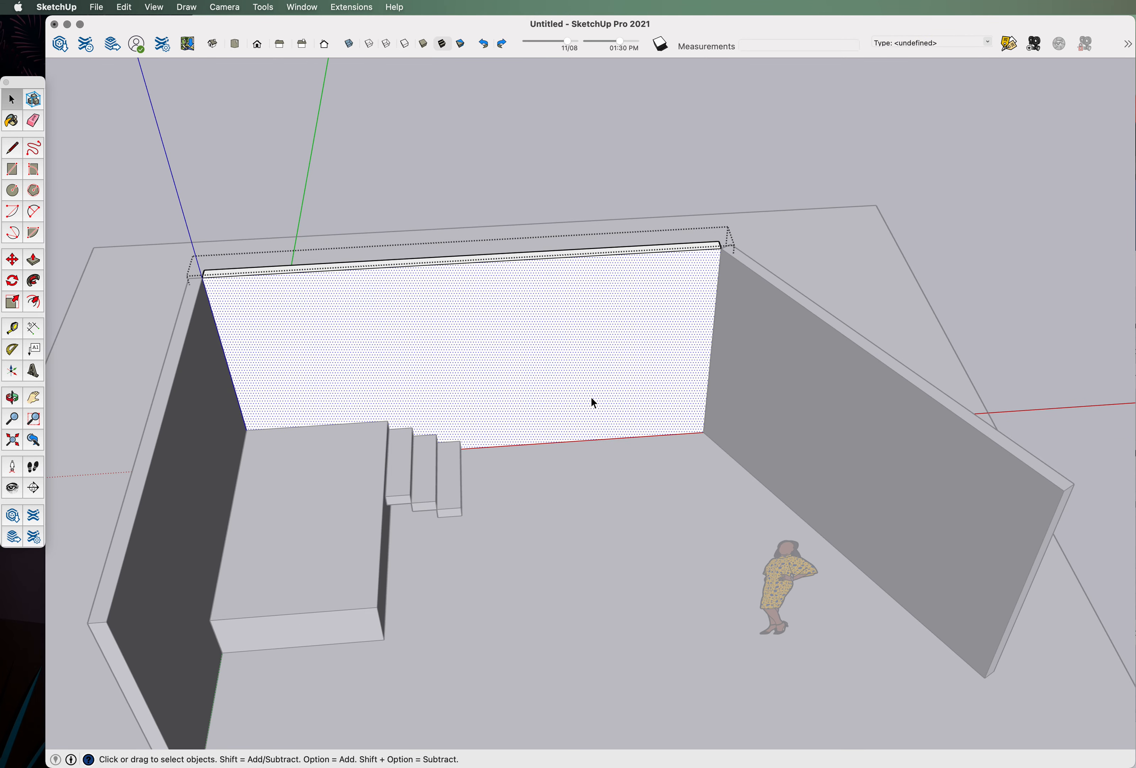
Draw a 3' by 7' door rectangle from the back wall's bottom edge.
click(13, 170)
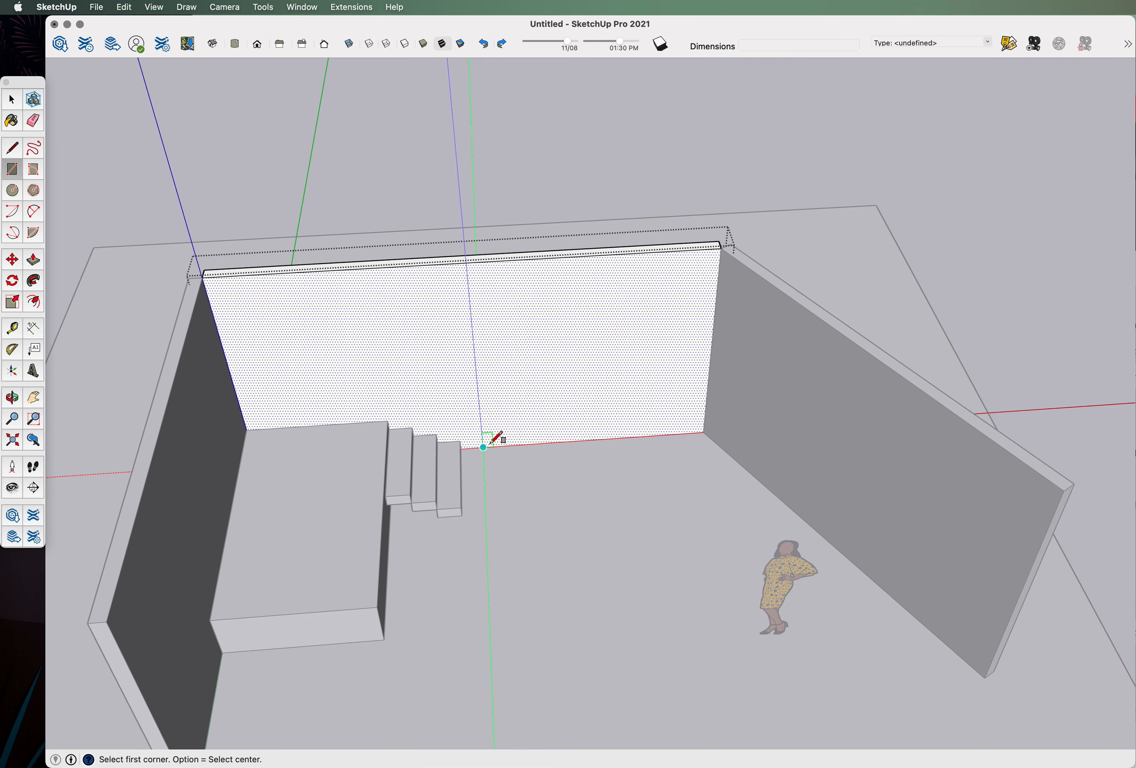
scroll(534, 443, up, 3)
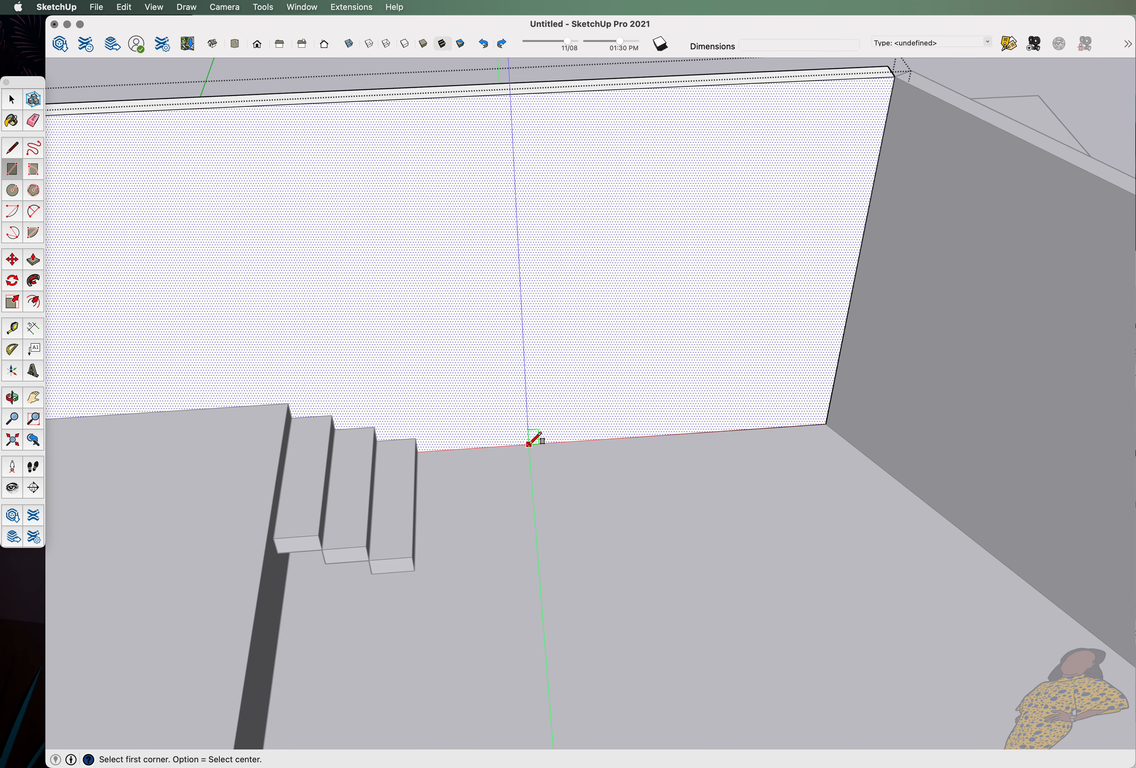
click(528, 444)
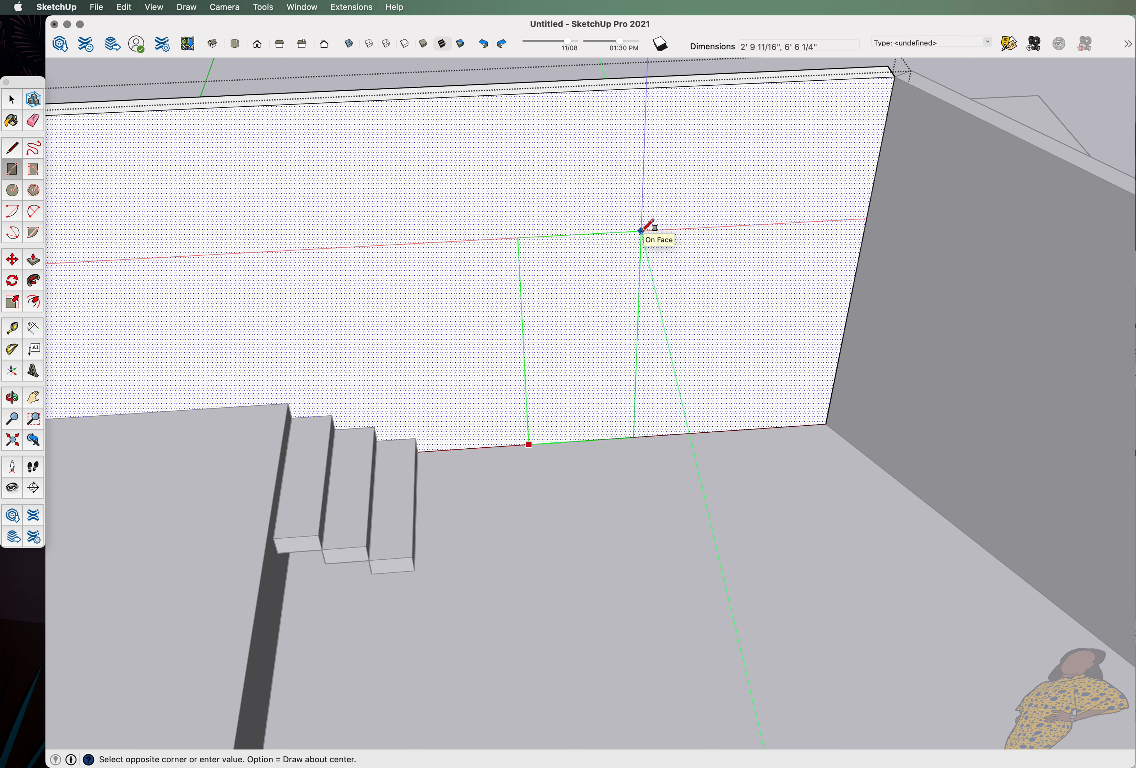
text(3',7)
key(Return)
scroll(651, 255, down, 8)
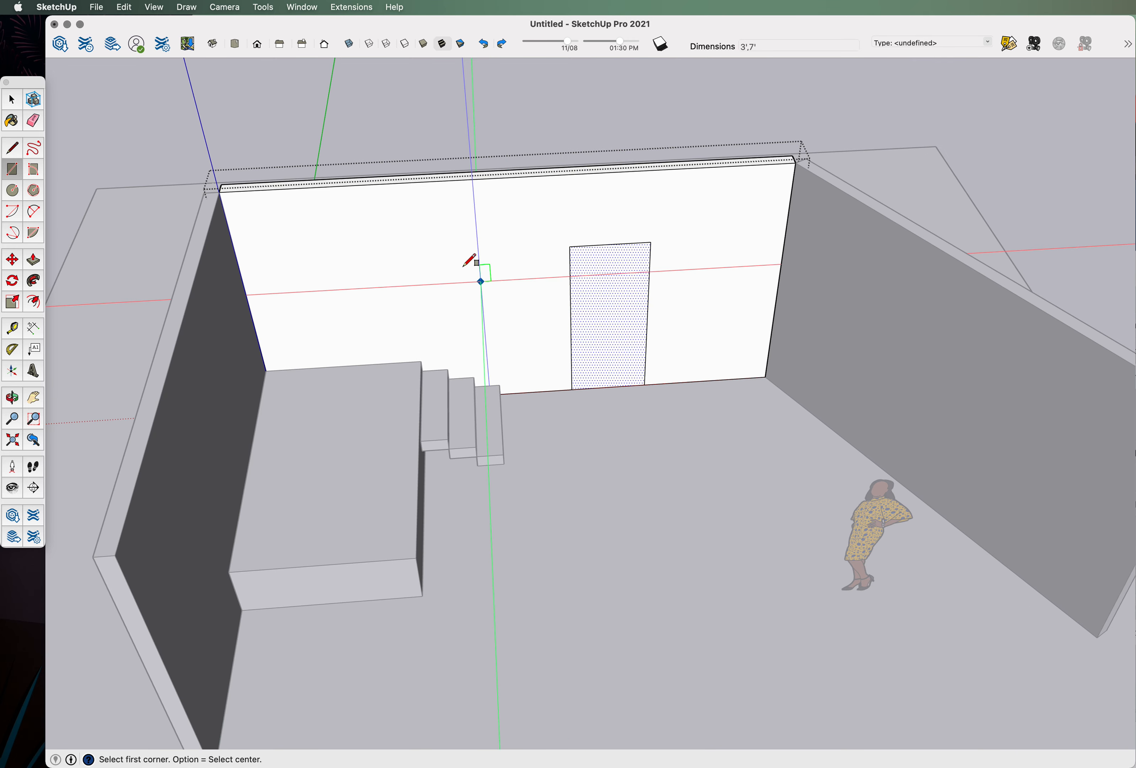
Push/Pull the door rectangle 6" through the wall to open the doorway.
click(34, 260)
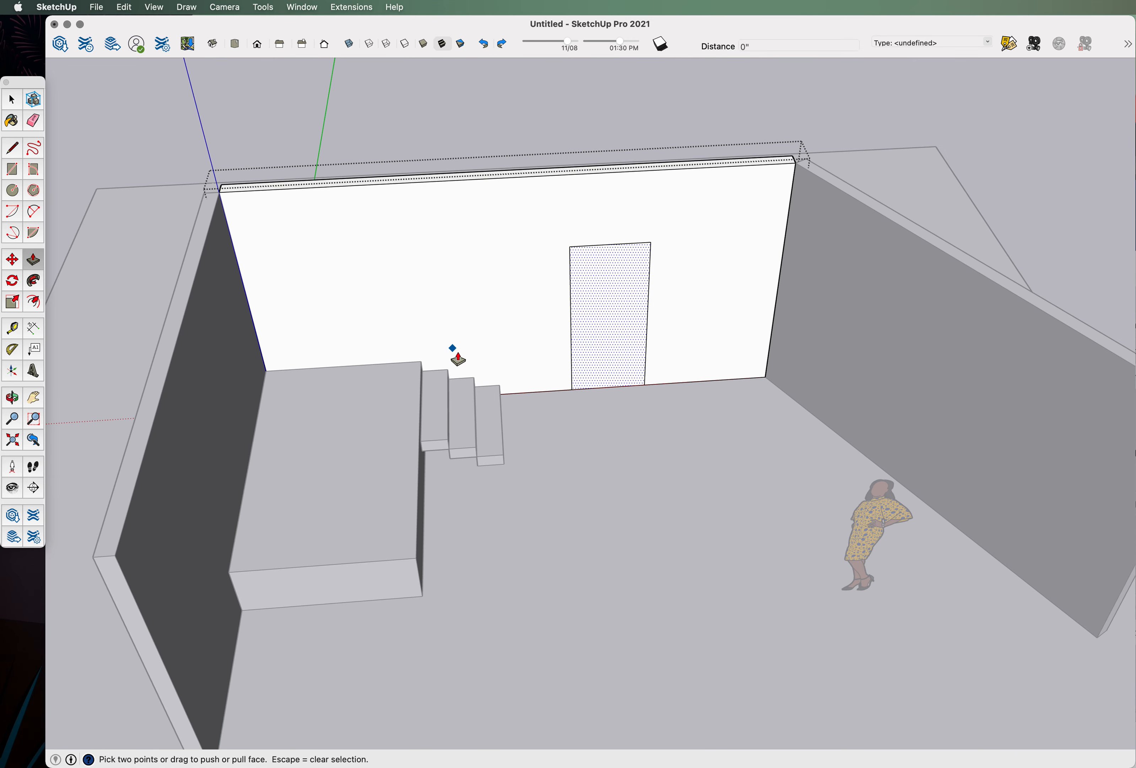
scroll(619, 333, up, 6)
click(598, 392)
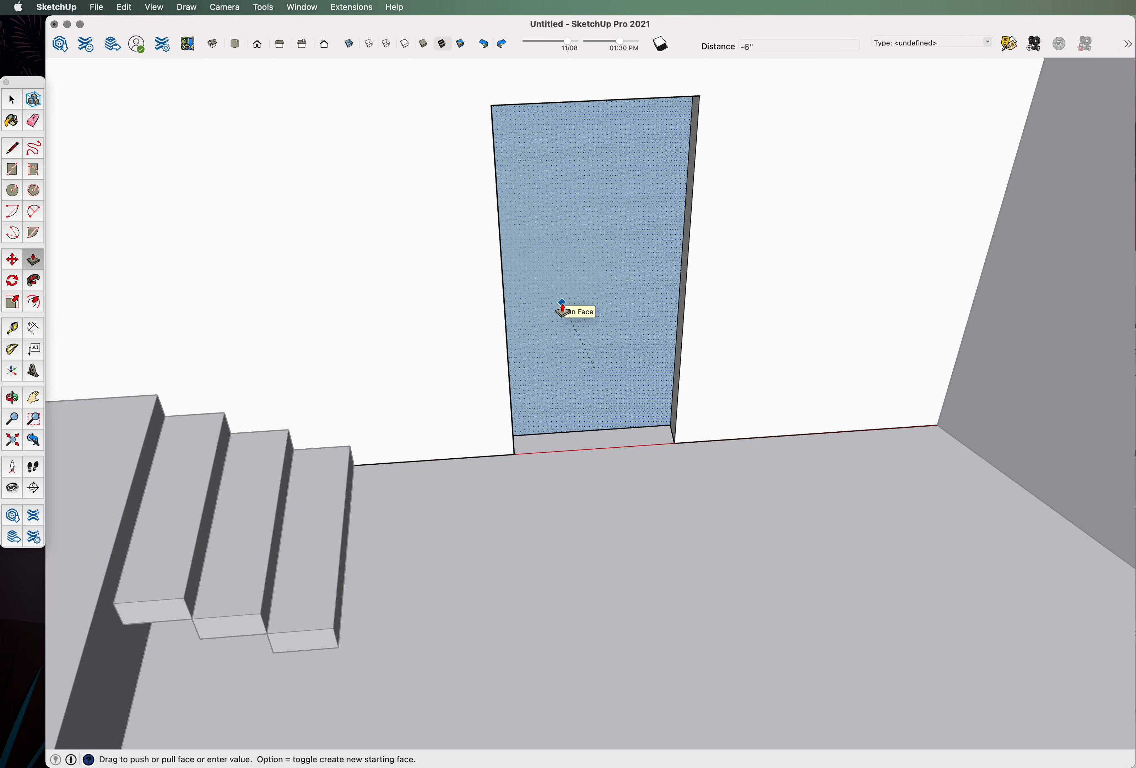
click(572, 236)
scroll(636, 530, down, 10)
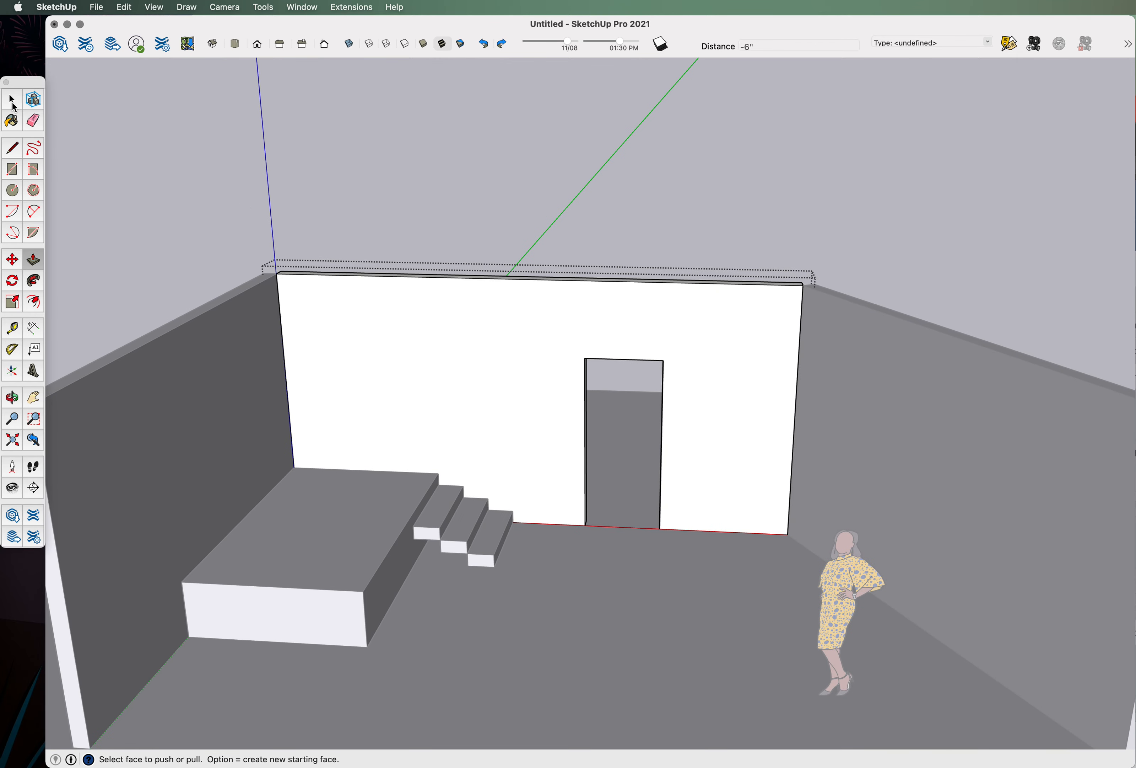
click(12, 102)
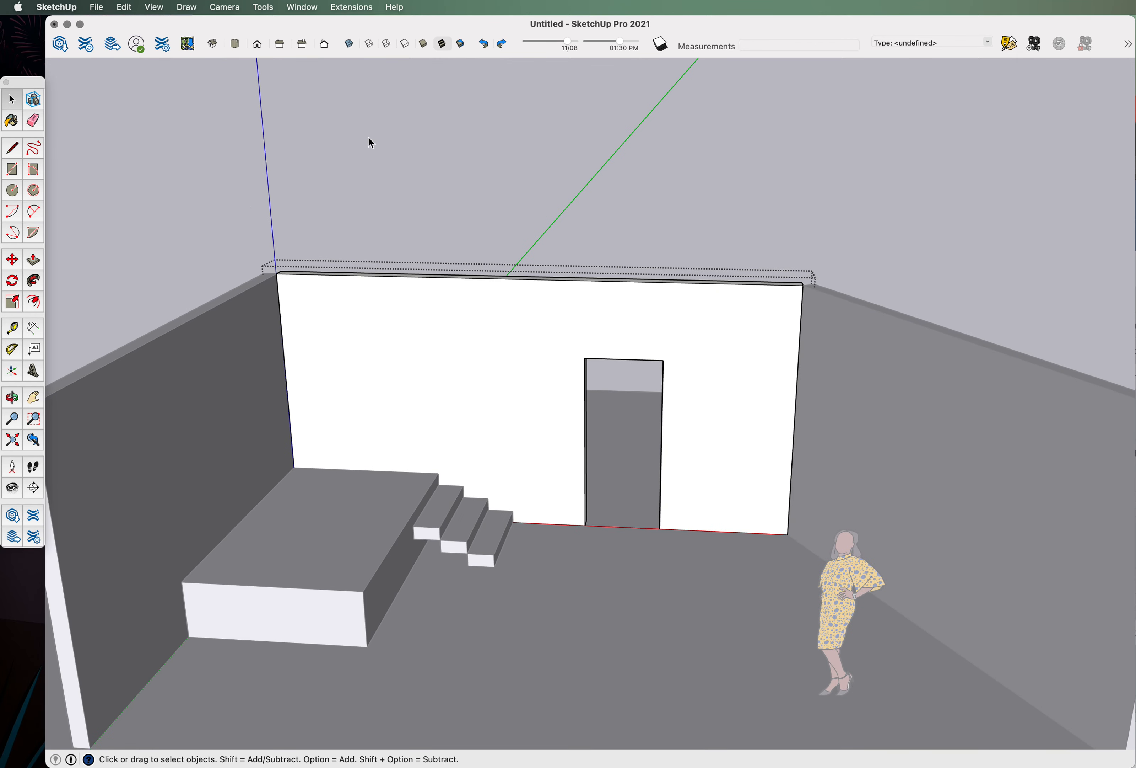
Exit the wall group and orbit around the room to review the doorway, stairs and figure.
click(591, 193)
scroll(640, 353, down, 5)
middle_drag(709, 463, 753, 371)
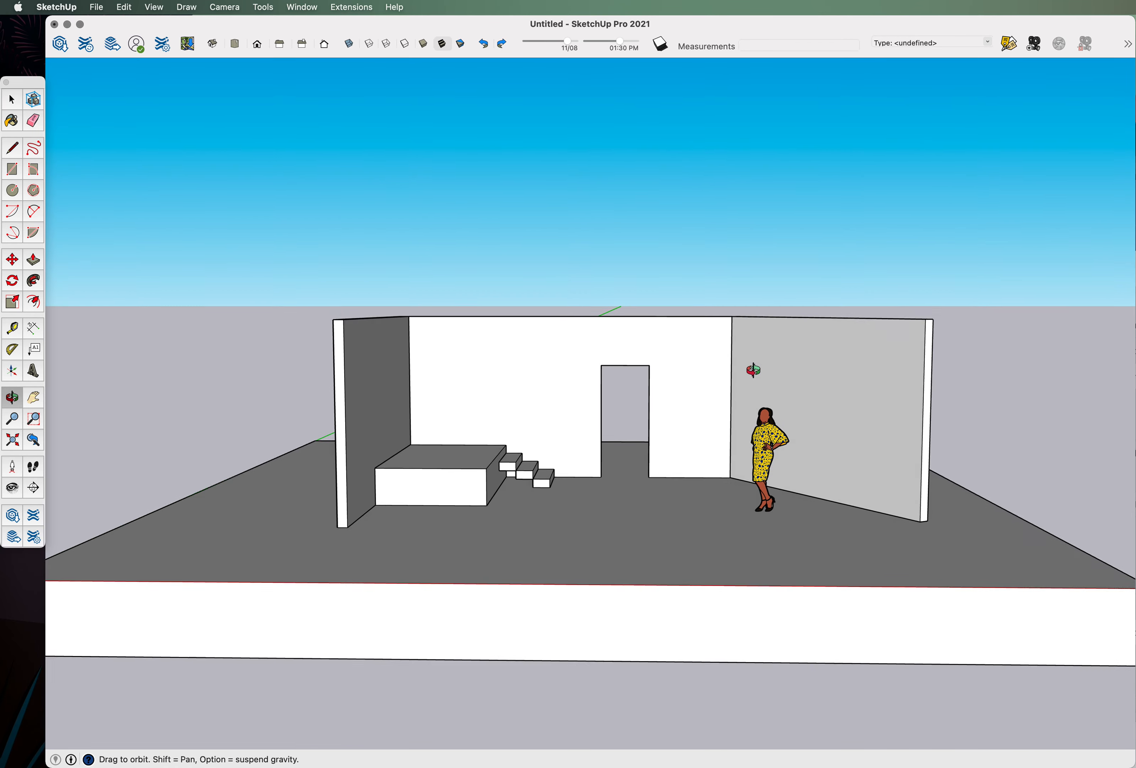
scroll(696, 461, up, 5)
middle_drag(696, 461, 609, 478)
drag(609, 477, 629, 578)
middle_drag(628, 578, 647, 495)
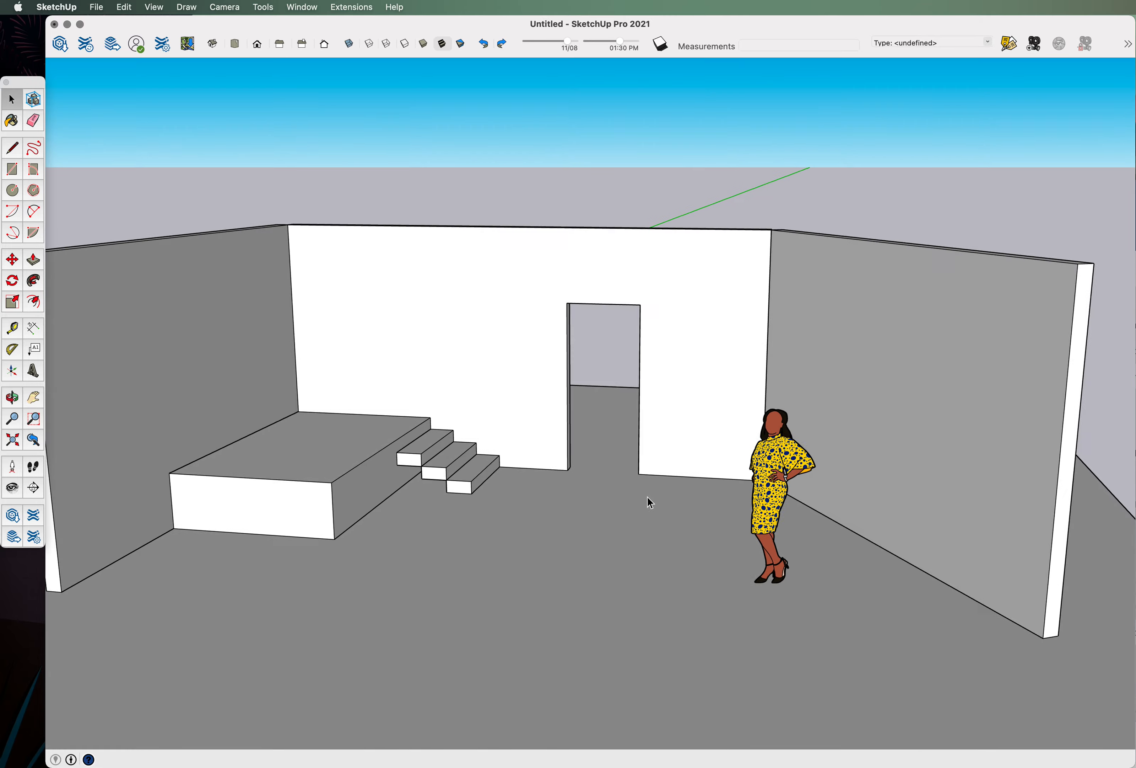
scroll(647, 417, down, 5)
middle_drag(601, 395, 603, 519)
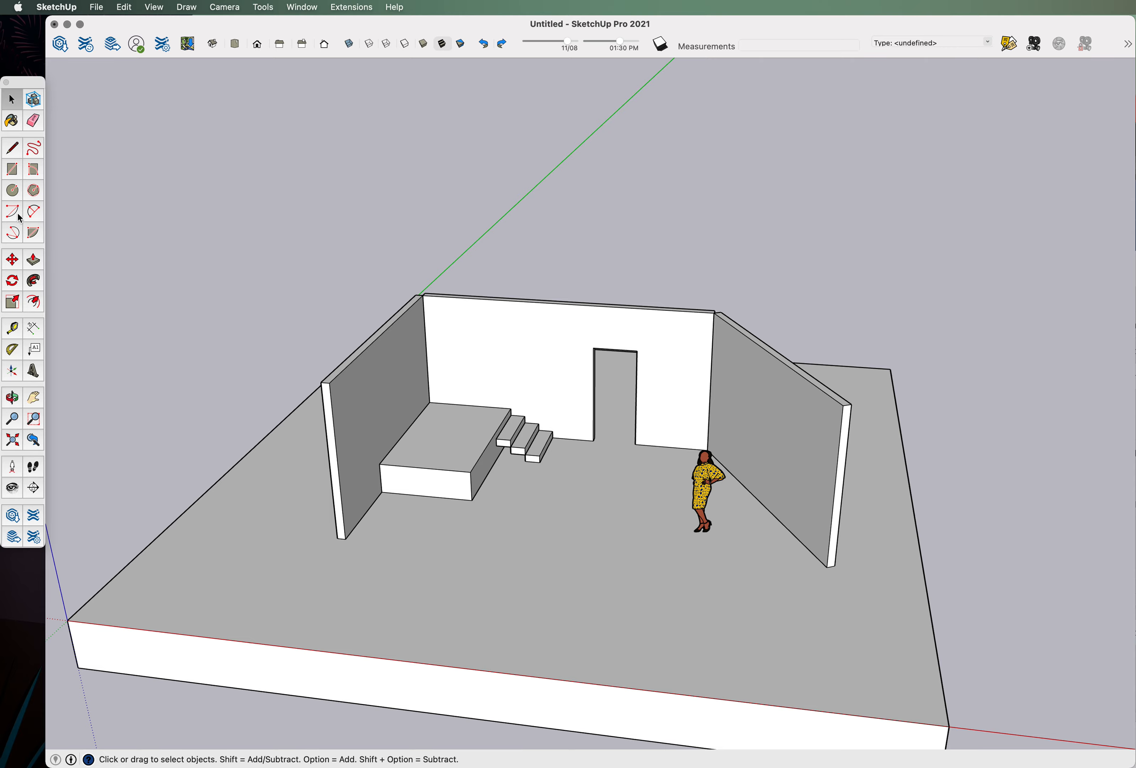
middle_drag(783, 493, 639, 442)
scroll(614, 442, up, 6)
scroll(505, 435, up, 4)
middle_drag(505, 434, 506, 422)
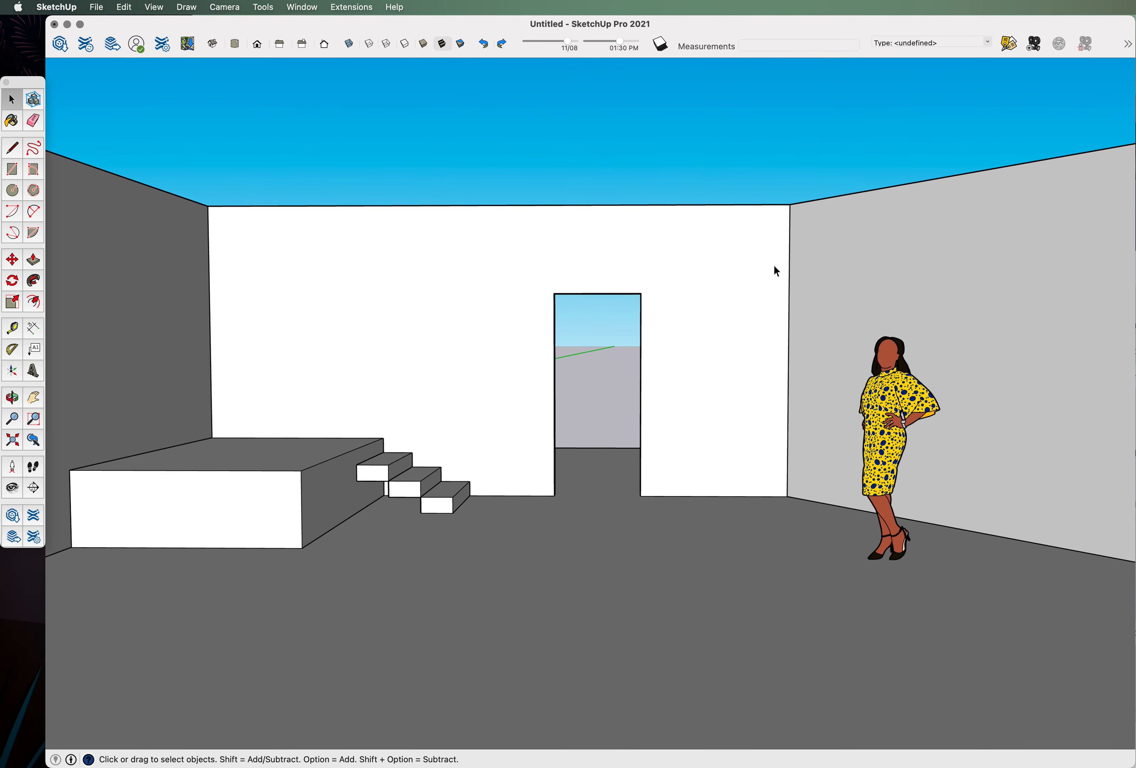
scroll(624, 314, down, 5)
middle_drag(624, 315, 754, 390)
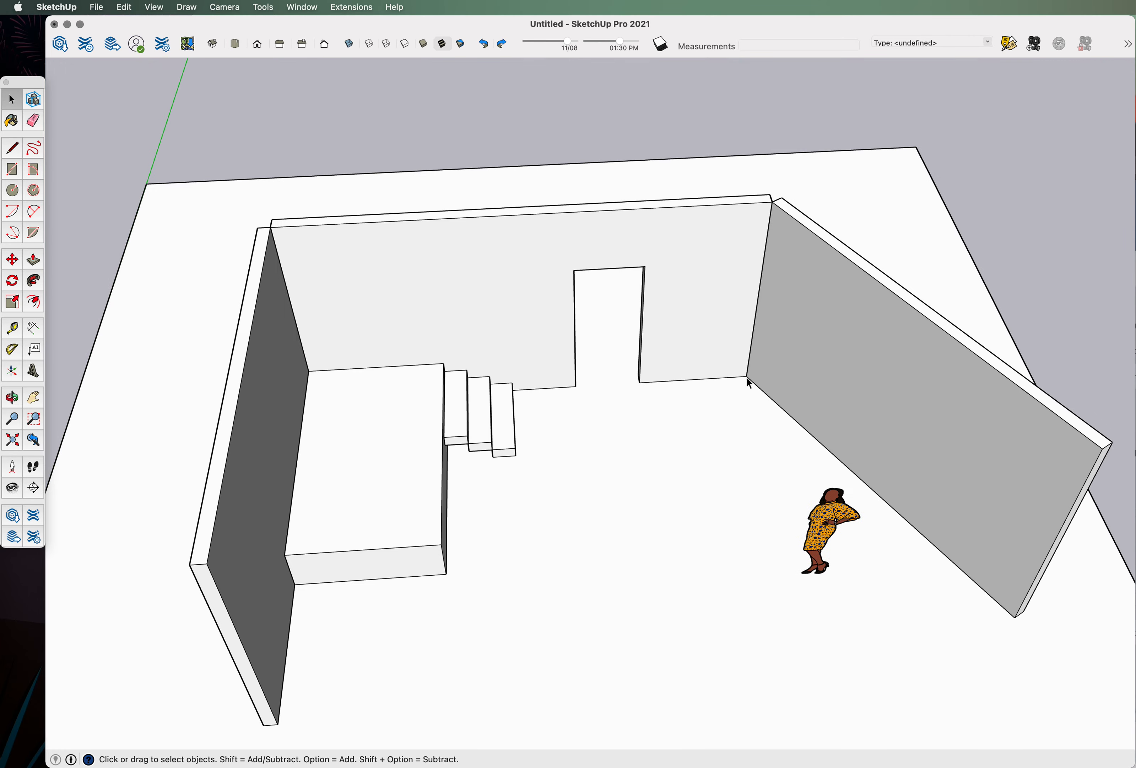
scroll(577, 402, up, 3)
scroll(576, 402, down, 3)
middle_drag(553, 475, 579, 294)
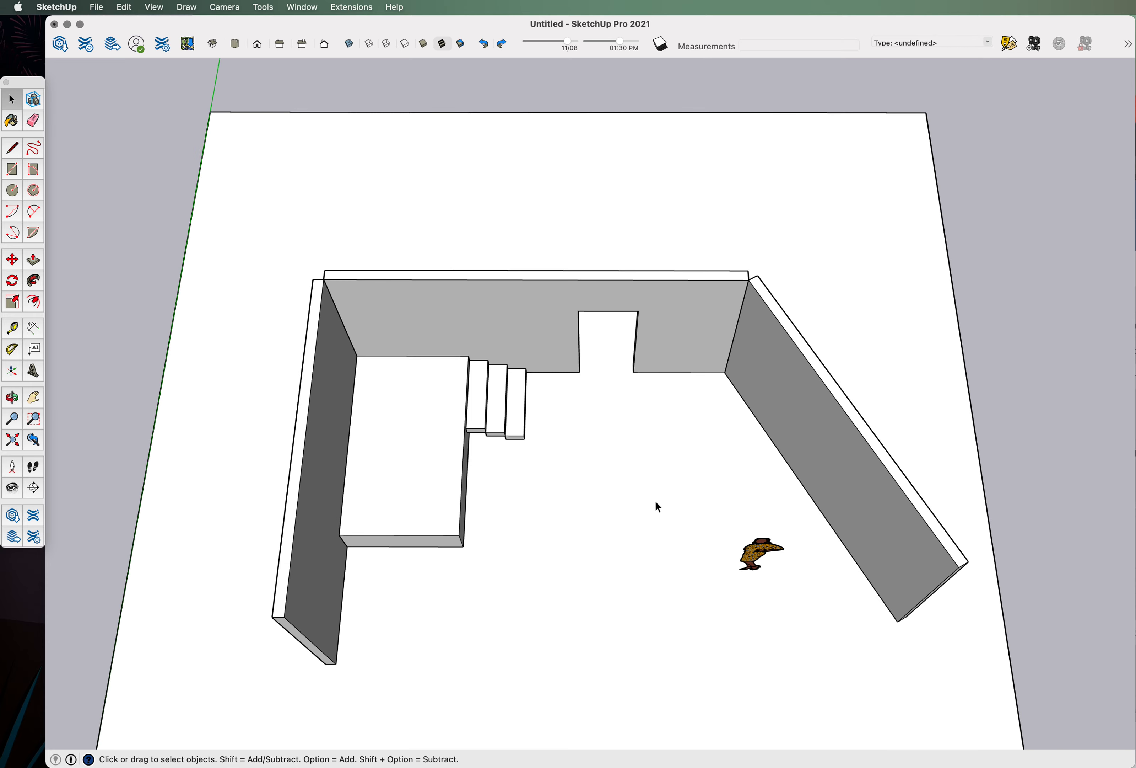
scroll(656, 500, down, 3)
middle_drag(588, 436, 579, 335)
scroll(587, 456, down, 3)
middle_drag(618, 494, 595, 579)
scroll(612, 654, up, 3)
scroll(401, 635, up, 1)
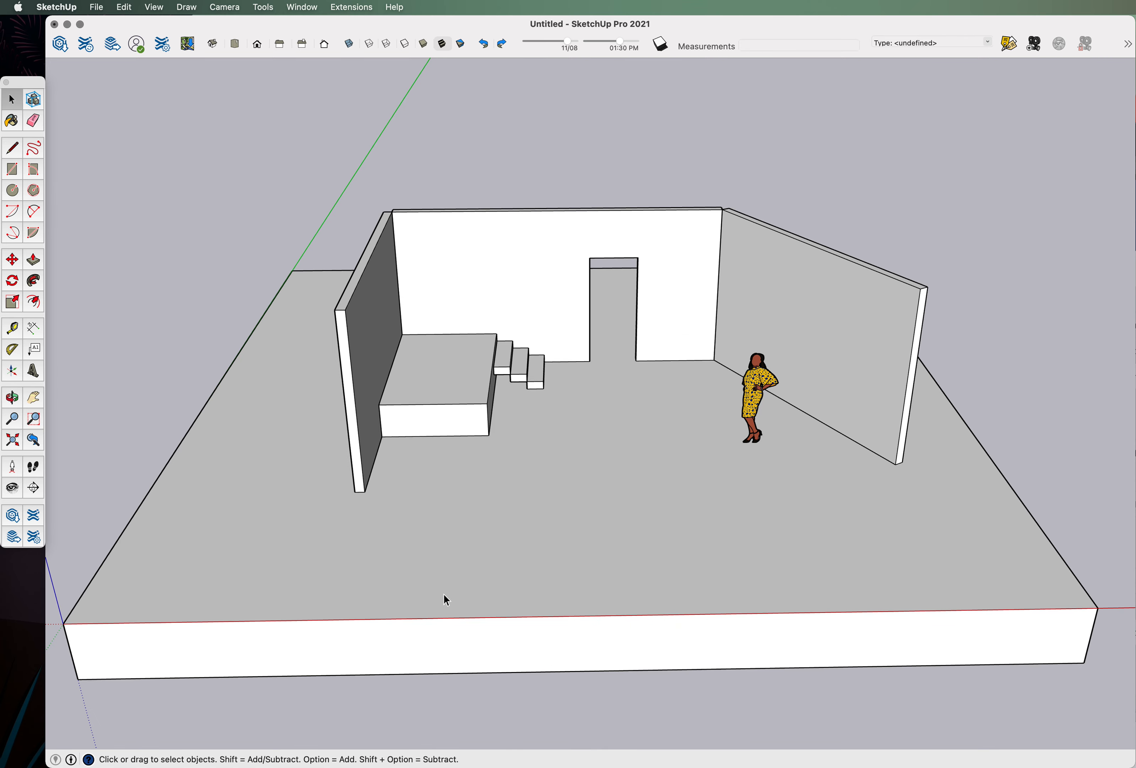